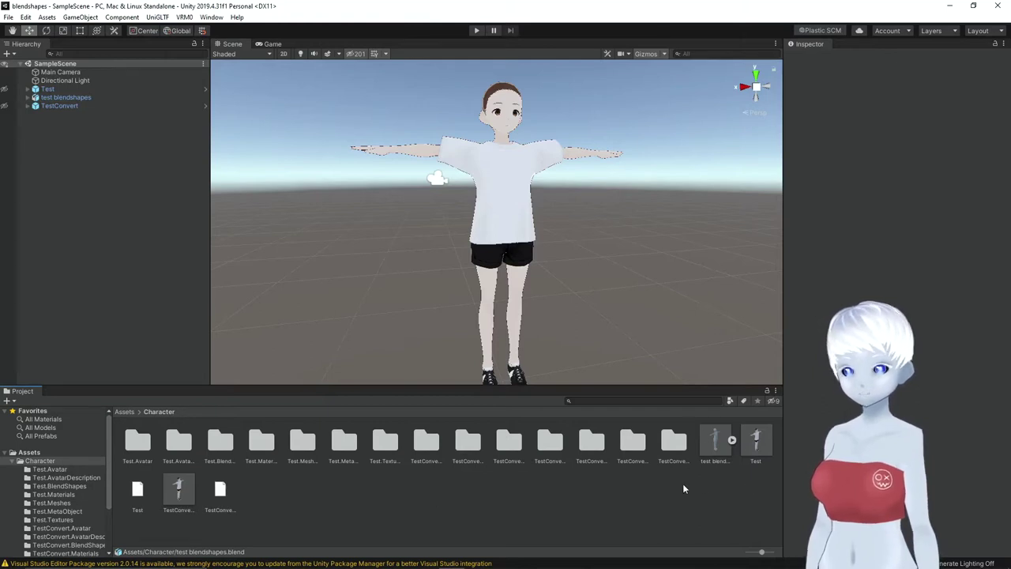
Expand and collapse the test blendshapes model in Unity's Project panel to inspect its parts
{"action": "left_click", "coordinate": [732, 442]}
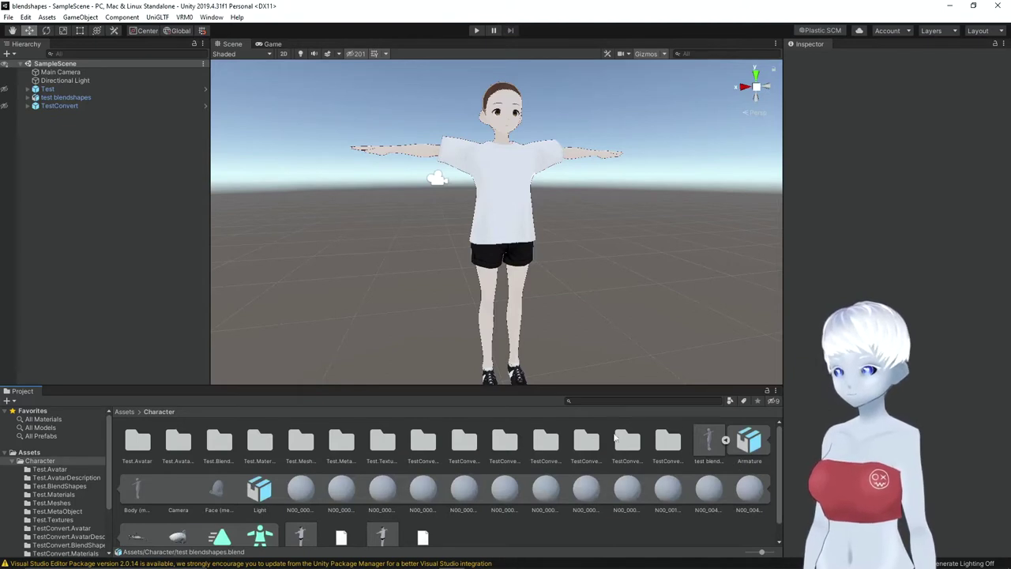
{"action": "left_click", "coordinate": [727, 442]}
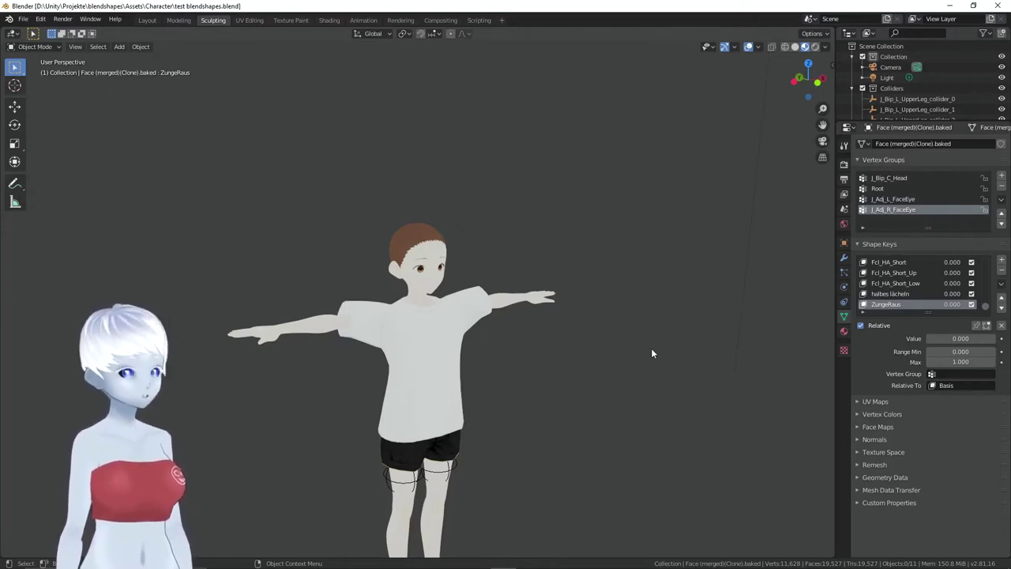
{"action": "mouse_move", "coordinate": [652, 354]}
{"action": "middle_mouse_down"}
{"action": "mouse_move", "coordinate": [616, 366]}
{"action": "mouse_move", "coordinate": [630, 370]}
{"action": "middle_mouse_up"}
{"action": "scroll", "coordinate": [630, 370], "scroll_direction": "up", "scroll_amount": 2}
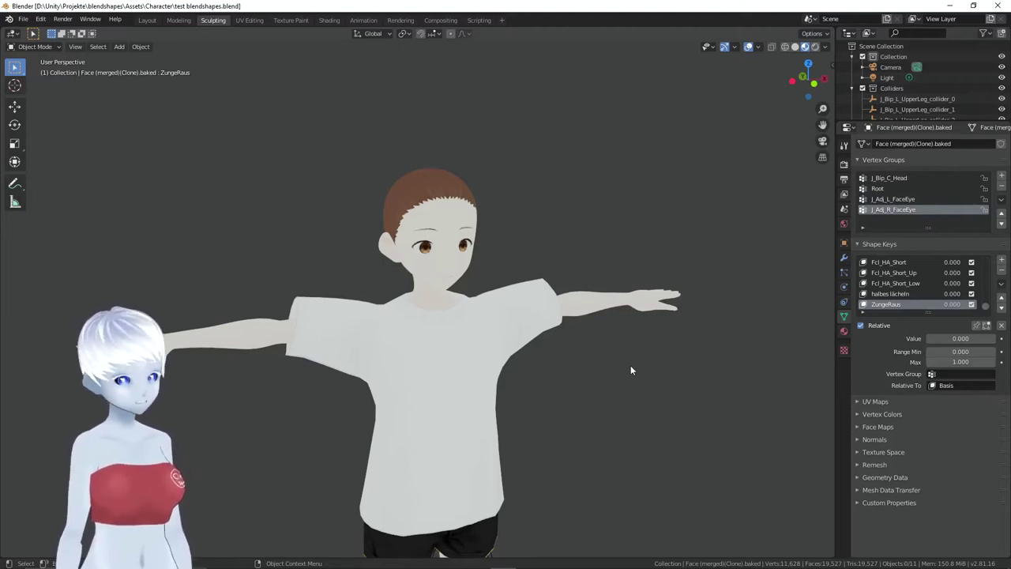
{"action": "scroll", "coordinate": [630, 370], "scroll_direction": "up", "scroll_amount": 1}
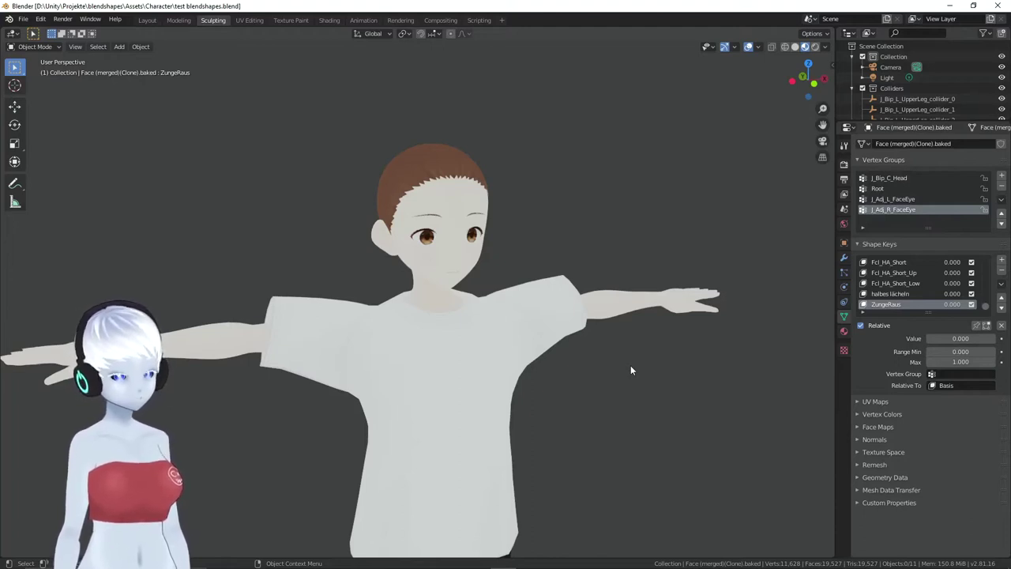
{"action": "scroll", "coordinate": [631, 370], "scroll_direction": "up", "scroll_amount": 1}
{"action": "scroll", "coordinate": [631, 370], "scroll_direction": "down", "scroll_amount": 1}
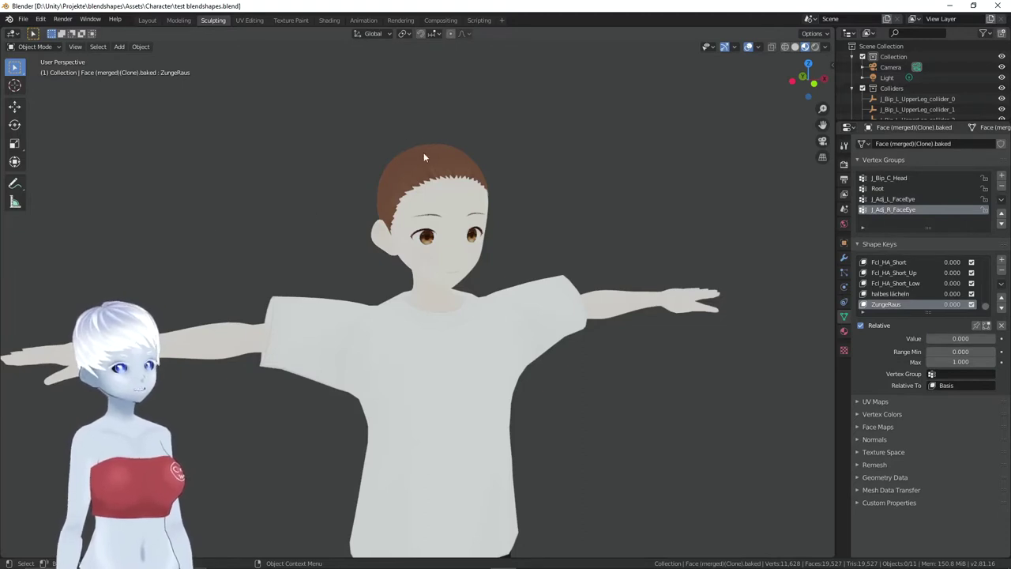
{"action": "scroll", "coordinate": [891, 276], "scroll_direction": "up", "scroll_amount": 5}
{"action": "scroll", "coordinate": [891, 277], "scroll_direction": "up", "scroll_amount": 5}
{"action": "scroll", "coordinate": [892, 277], "scroll_direction": "up", "scroll_amount": 5}
{"action": "scroll", "coordinate": [890, 269], "scroll_direction": "up", "scroll_amount": 4}
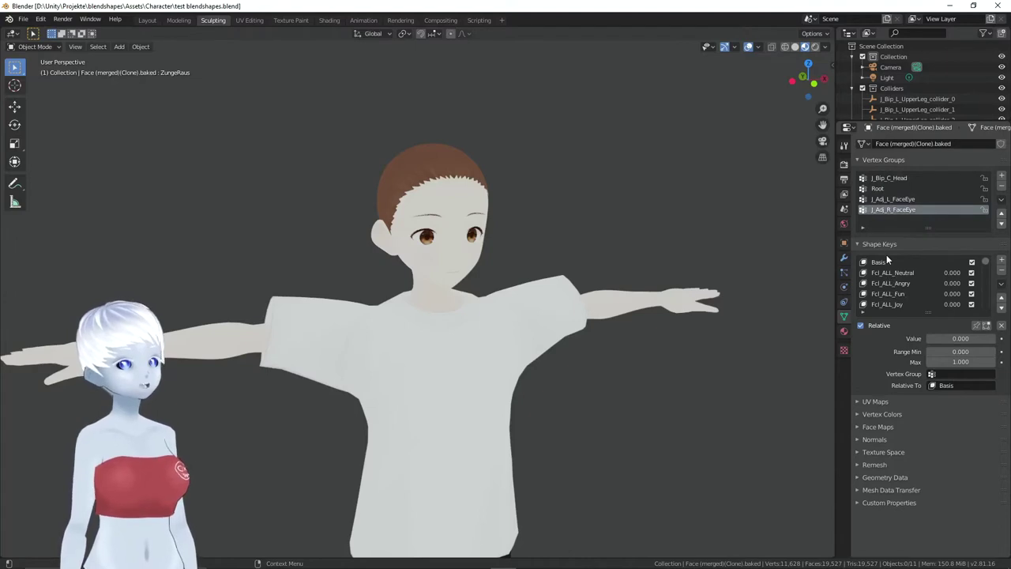
Make Basis the face mesh's active shape key and browse the other shape keys
{"action": "left_click", "coordinate": [891, 263]}
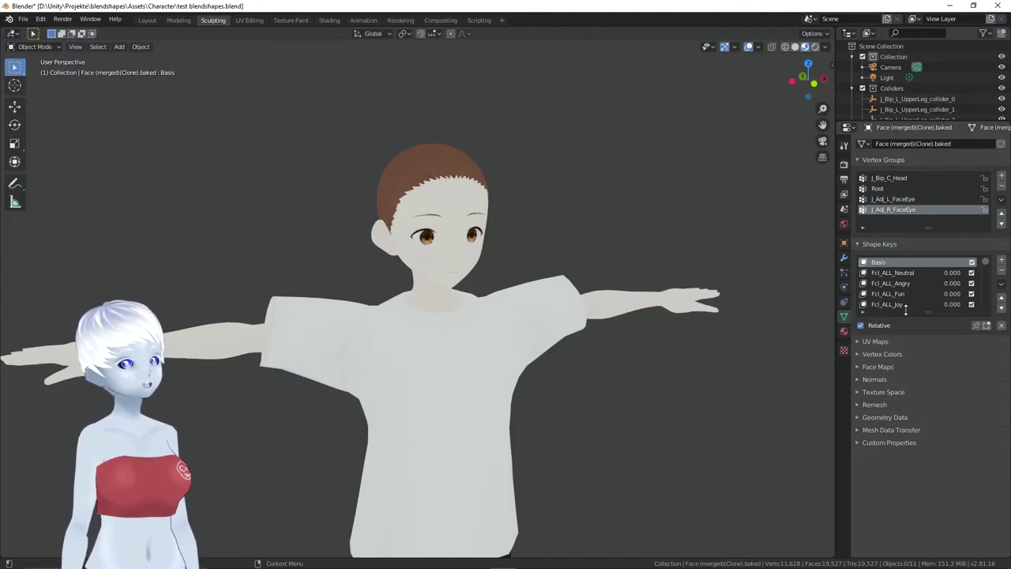
{"action": "scroll", "coordinate": [906, 281], "scroll_direction": "down", "scroll_amount": 1}
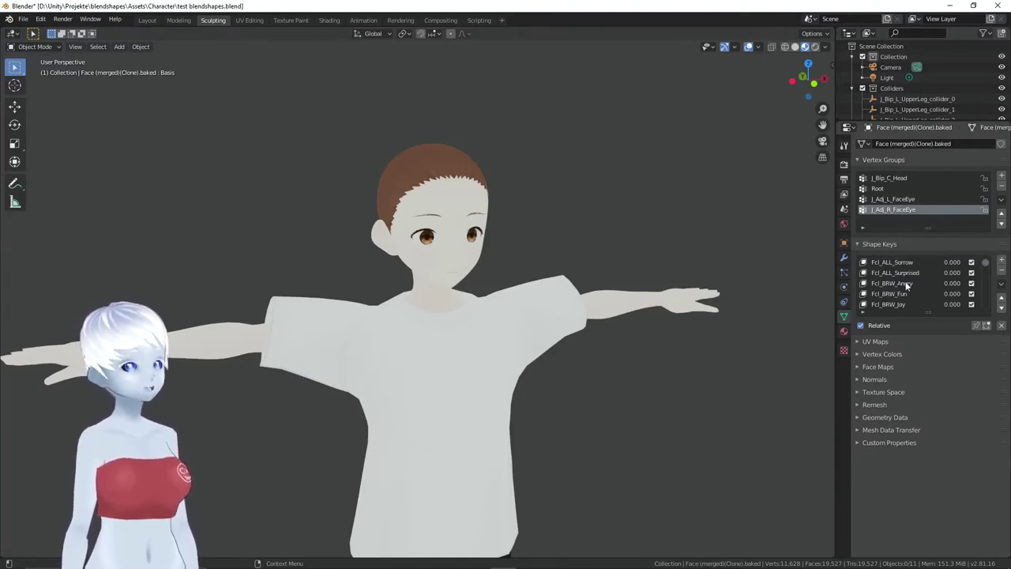
{"action": "scroll", "coordinate": [905, 282], "scroll_direction": "up", "scroll_amount": 6}
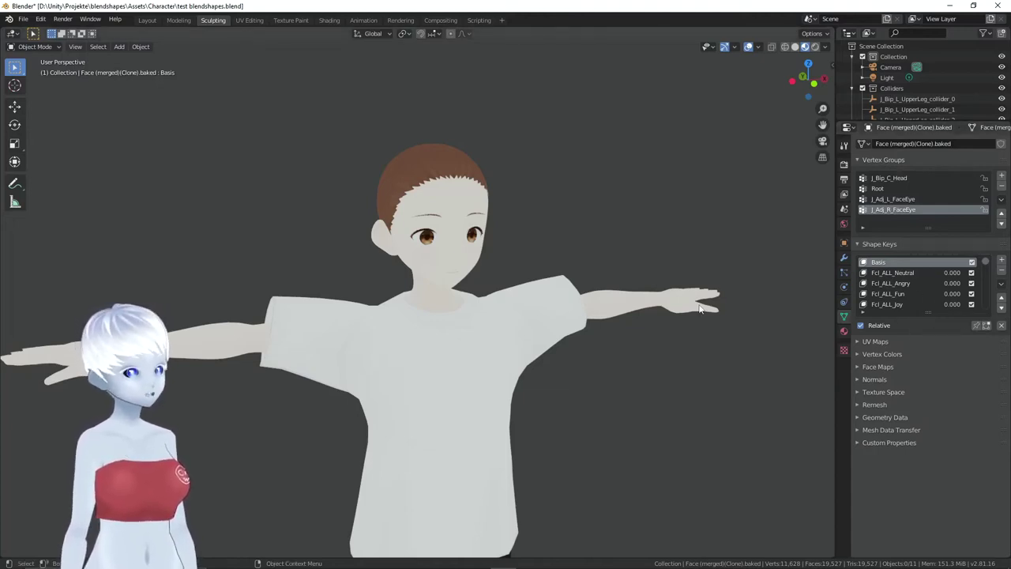
{"action": "scroll", "coordinate": [558, 225], "scroll_direction": "up", "scroll_amount": 2}
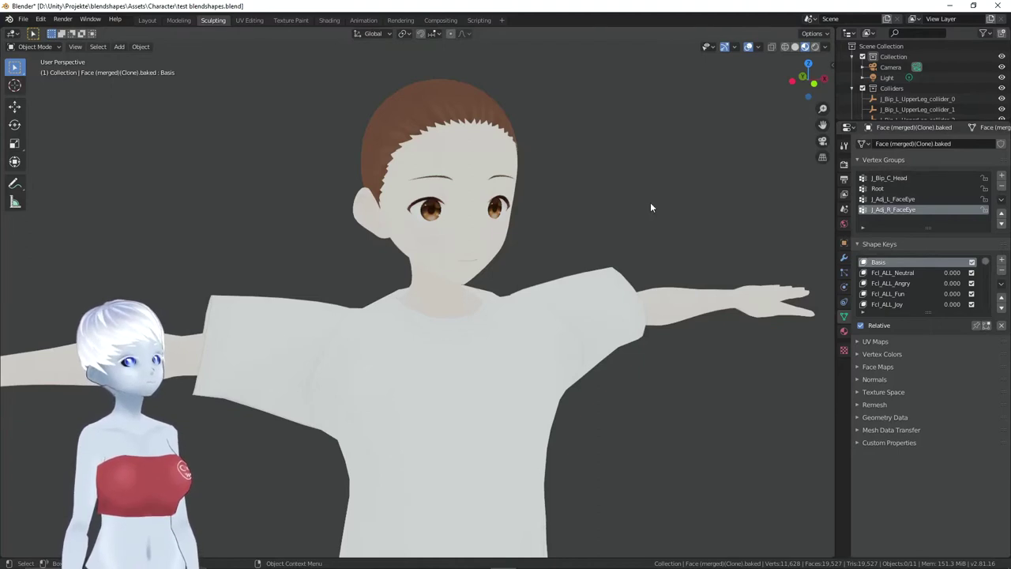
{"action": "scroll", "coordinate": [650, 202], "scroll_direction": "down", "scroll_amount": 2}
{"action": "scroll", "coordinate": [651, 202], "scroll_direction": "down", "scroll_amount": 1}
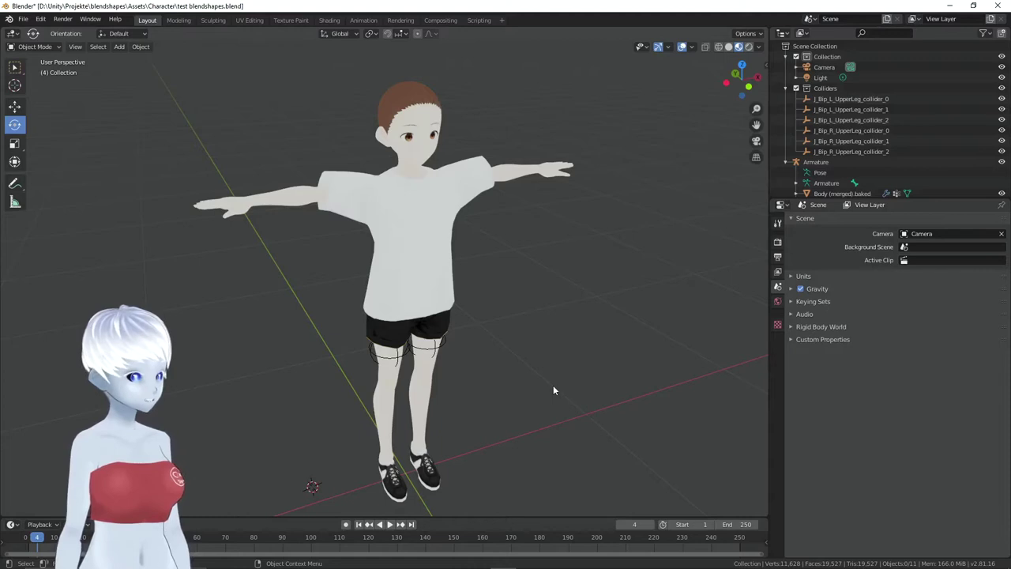
Add a new plane and scale it down twice
{"action": "key", "text": "shift+a"}
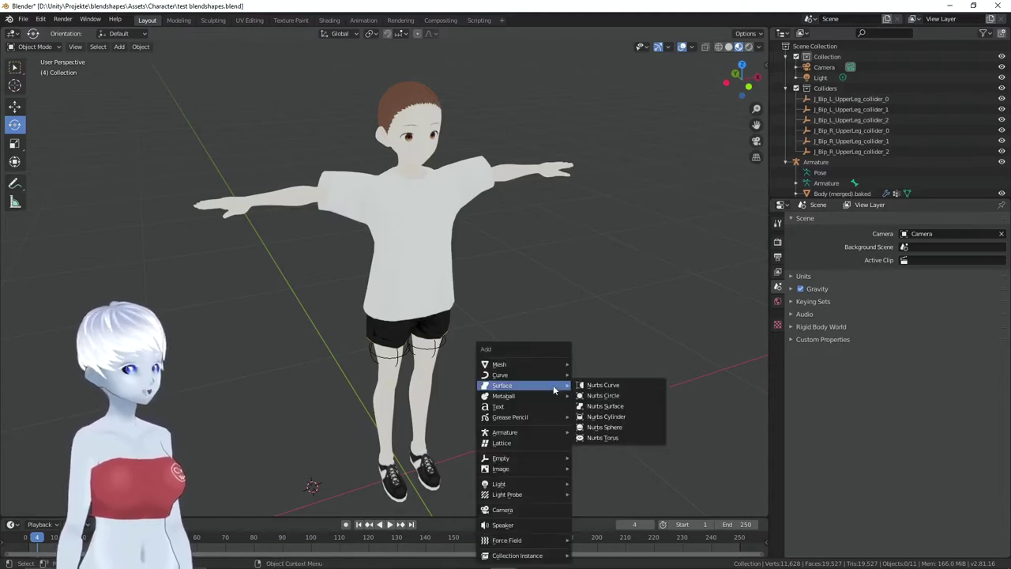
{"action": "mouse_move", "coordinate": [499, 364]}
{"action": "left_click", "coordinate": [604, 363]}
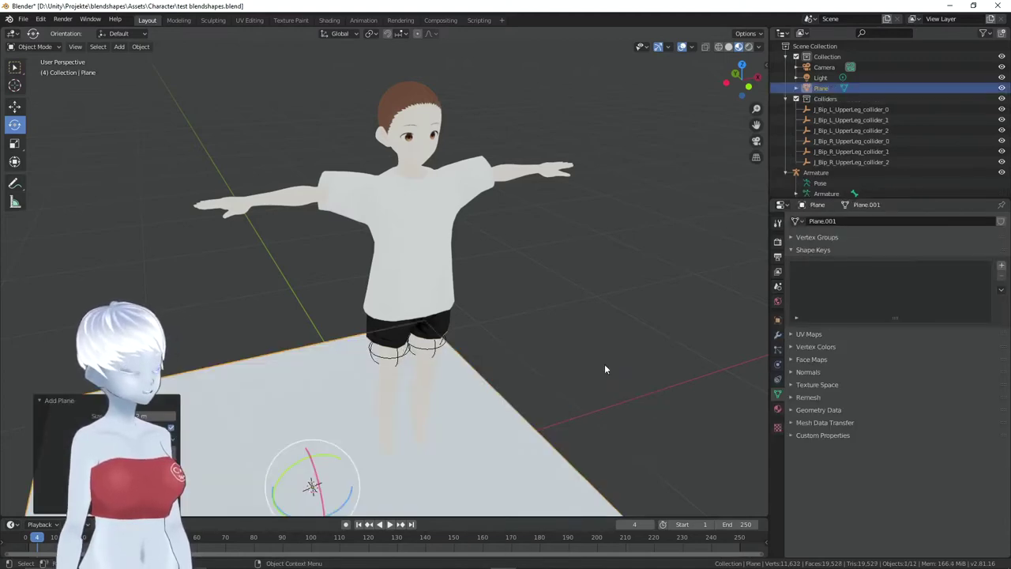
{"action": "key", "text": "s"}
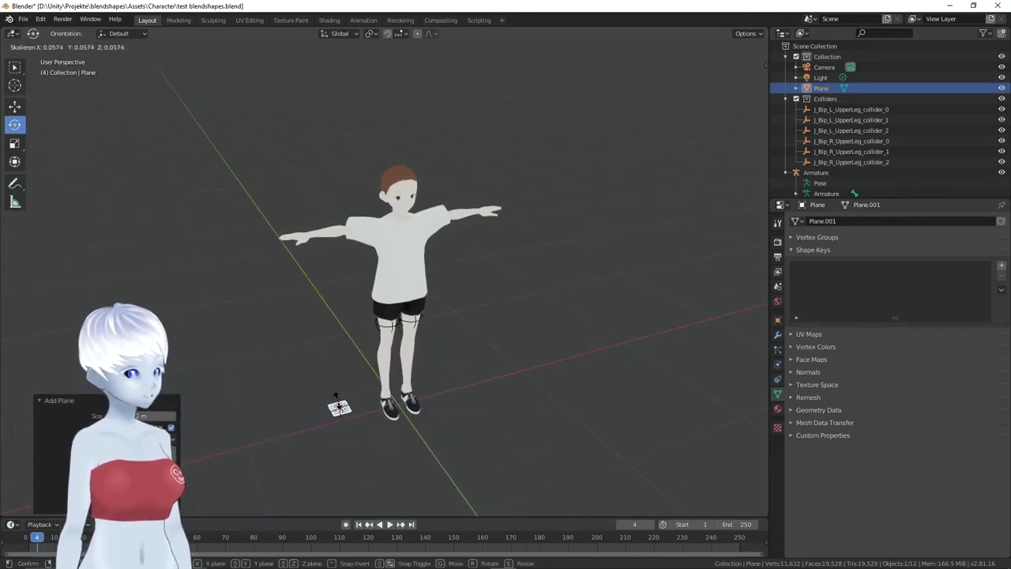
{"action": "left_click", "coordinate": [344, 403]}
{"action": "key", "text": "s"}
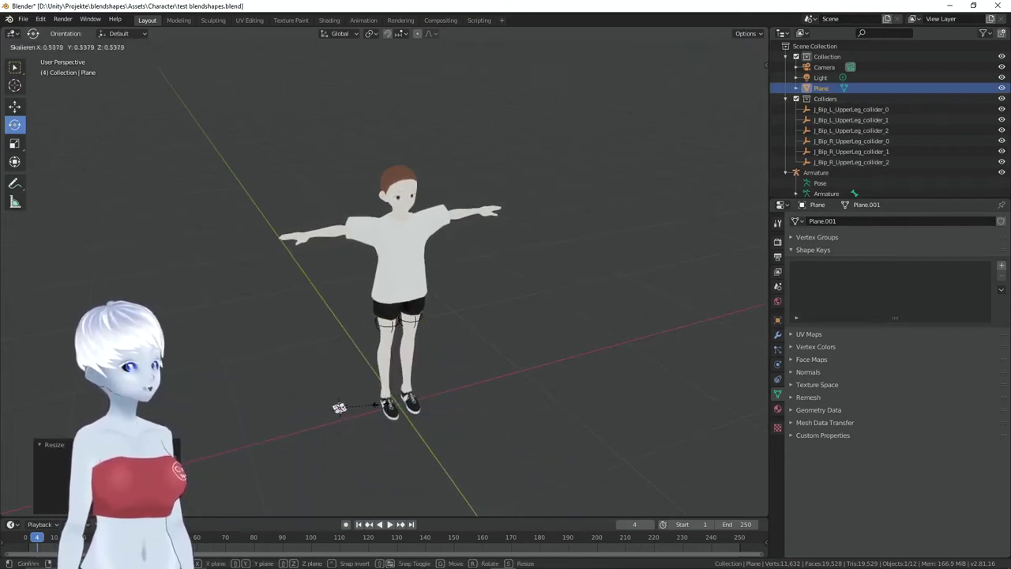
{"action": "left_click", "coordinate": [362, 407]}
Stand the plane upright and move it up to head height in front of the face
{"action": "scroll", "coordinate": [423, 347], "scroll_direction": "up", "scroll_amount": 1}
{"action": "middle_click_drag", "start_coordinate": [342, 206], "coordinate": [348, 297]}
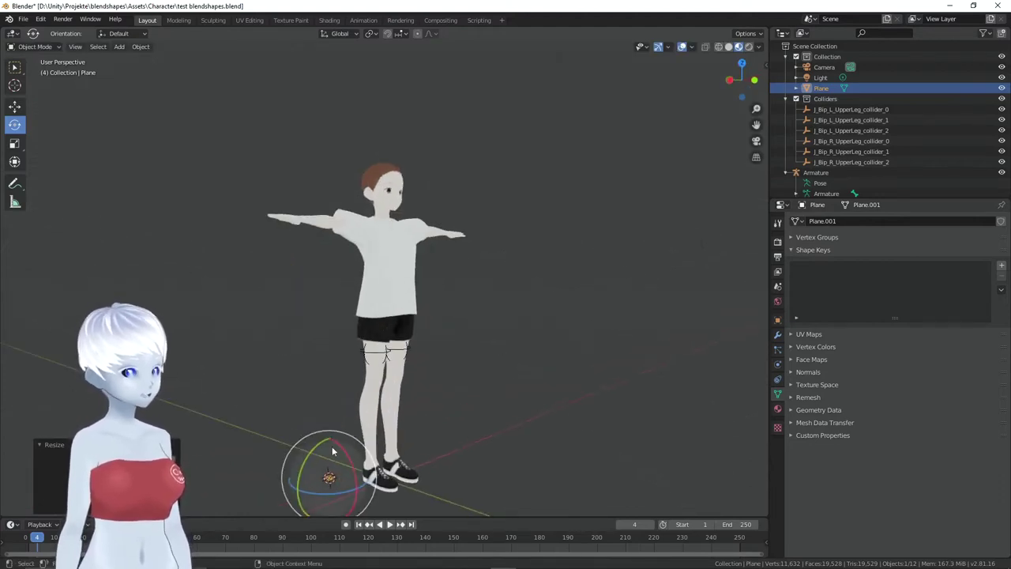
{"action": "left_click_drag", "start_coordinate": [336, 451], "coordinate": [330, 473]}
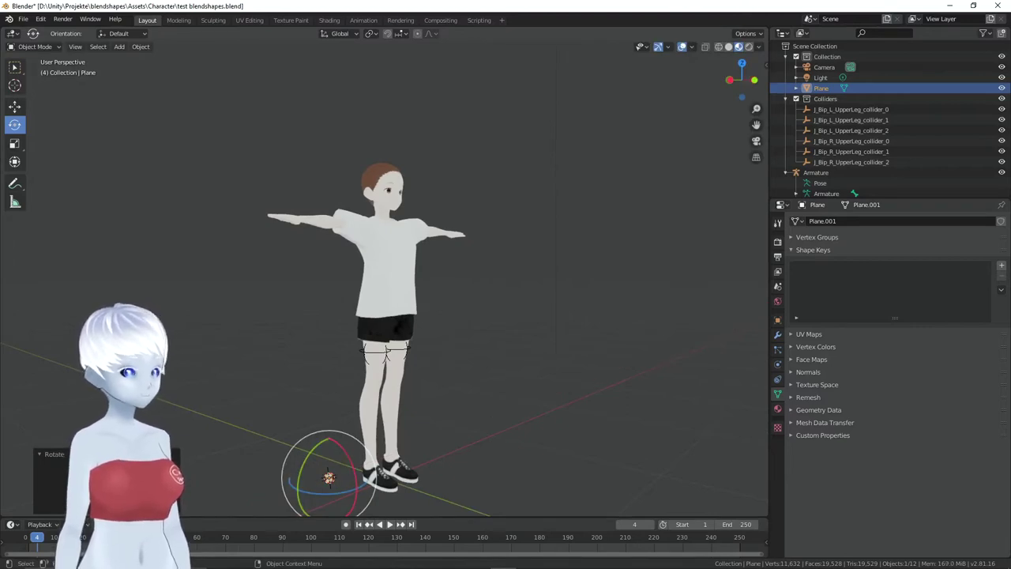
{"action": "middle_click_drag", "start_coordinate": [283, 405], "coordinate": [283, 405]}
{"action": "key", "text": "w"}
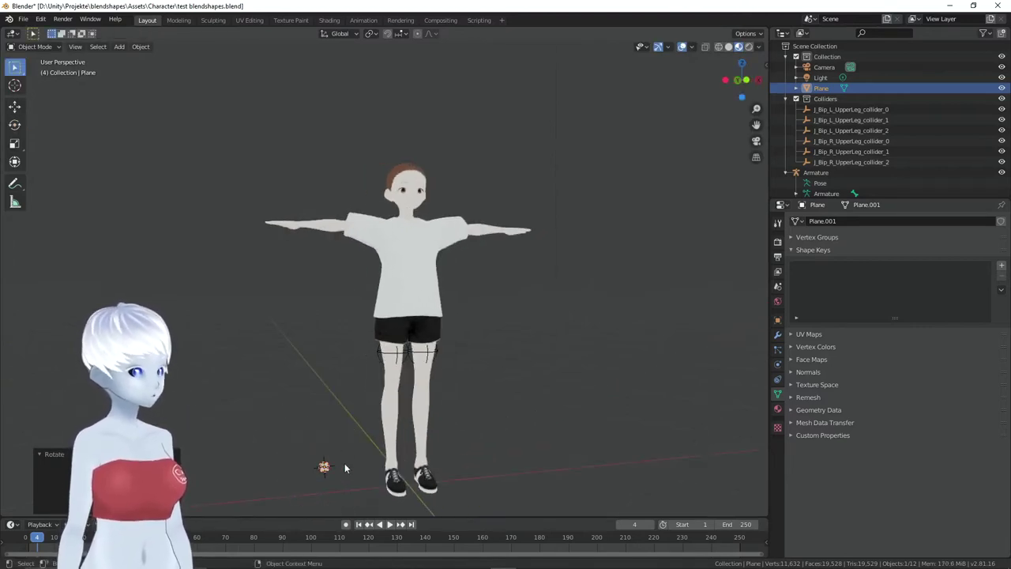
{"action": "left_click", "coordinate": [14, 106]}
{"action": "left_click_drag", "start_coordinate": [371, 460], "coordinate": [381, 458]}
{"action": "left_click_drag", "start_coordinate": [427, 434], "coordinate": [462, 187]}
{"action": "left_click", "coordinate": [462, 188]}
{"action": "mouse_move", "coordinate": [462, 187]}
{"action": "middle_mouse_down"}
{"action": "mouse_move", "coordinate": [477, 227]}
{"action": "mouse_move", "coordinate": [397, 254]}
{"action": "mouse_move", "coordinate": [356, 182]}
{"action": "middle_mouse_up"}
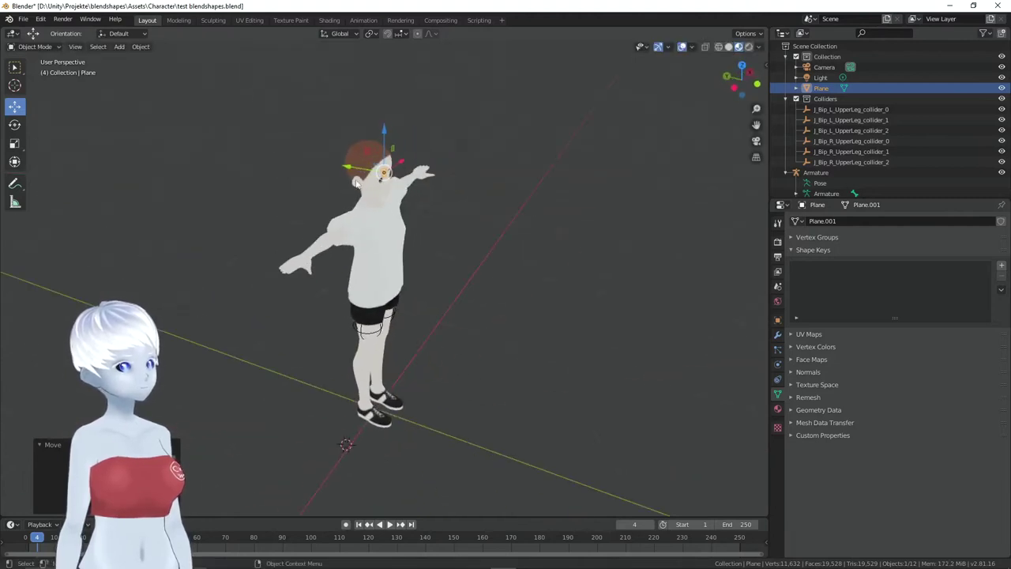
{"action": "scroll", "coordinate": [440, 180], "scroll_direction": "up", "scroll_amount": 4}
{"action": "mouse_move", "coordinate": [423, 138]}
{"action": "middle_mouse_down"}
{"action": "mouse_move", "coordinate": [459, 338]}
{"action": "mouse_move", "coordinate": [404, 294]}
{"action": "middle_mouse_up"}
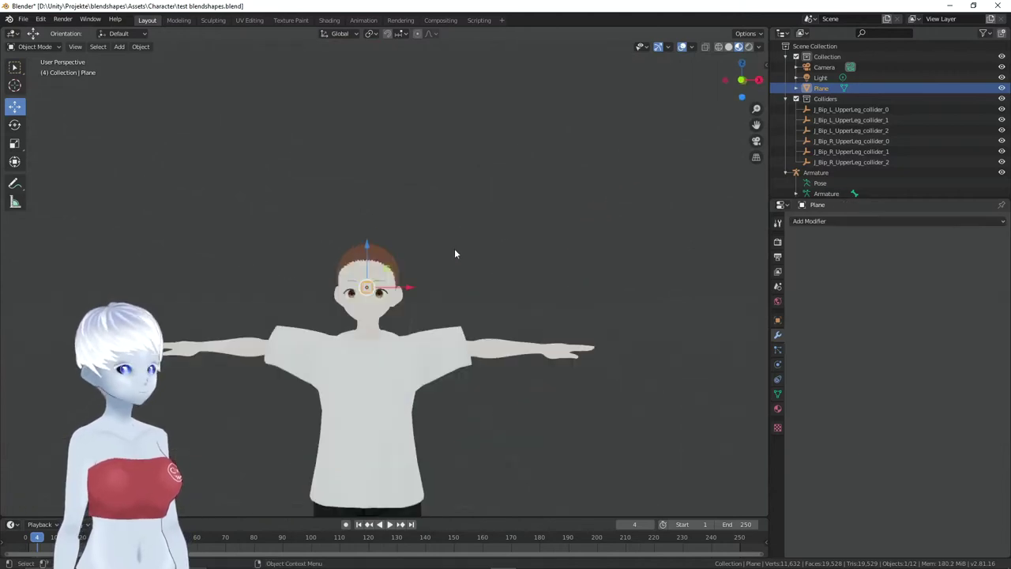
Turn on bone display in the viewport overlays
{"action": "mouse_move", "coordinate": [458, 230]}
{"action": "middle_mouse_down"}
{"action": "mouse_move", "coordinate": [554, 226]}
{"action": "mouse_move", "coordinate": [489, 219]}
{"action": "mouse_move", "coordinate": [359, 241]}
{"action": "mouse_move", "coordinate": [577, 266]}
{"action": "mouse_move", "coordinate": [443, 238]}
{"action": "middle_mouse_up"}
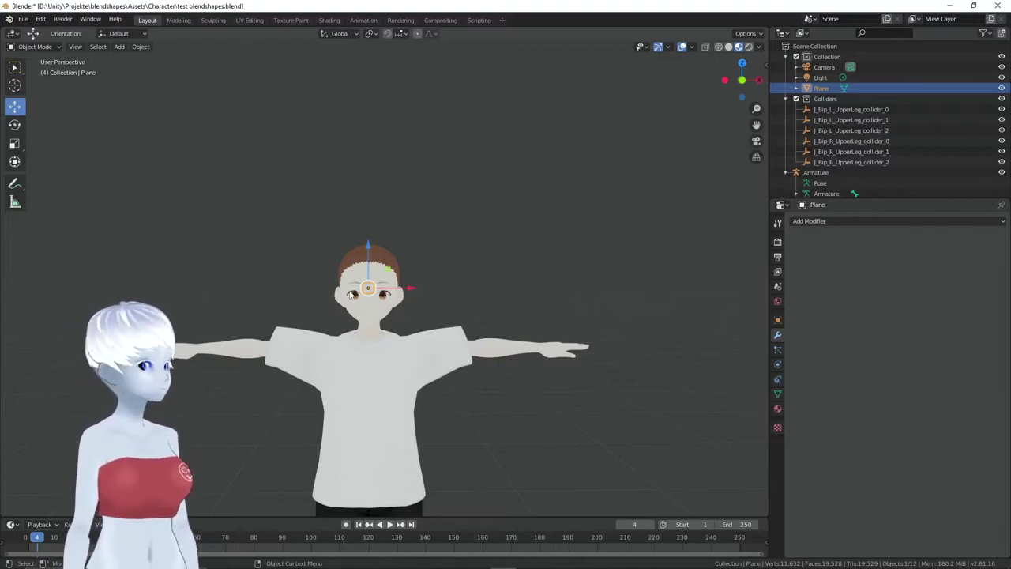
{"action": "scroll", "coordinate": [351, 227], "scroll_direction": "up", "scroll_amount": 2}
{"action": "scroll", "coordinate": [352, 228], "scroll_direction": "up", "scroll_amount": 2}
{"action": "scroll", "coordinate": [347, 237], "scroll_direction": "up", "scroll_amount": 1}
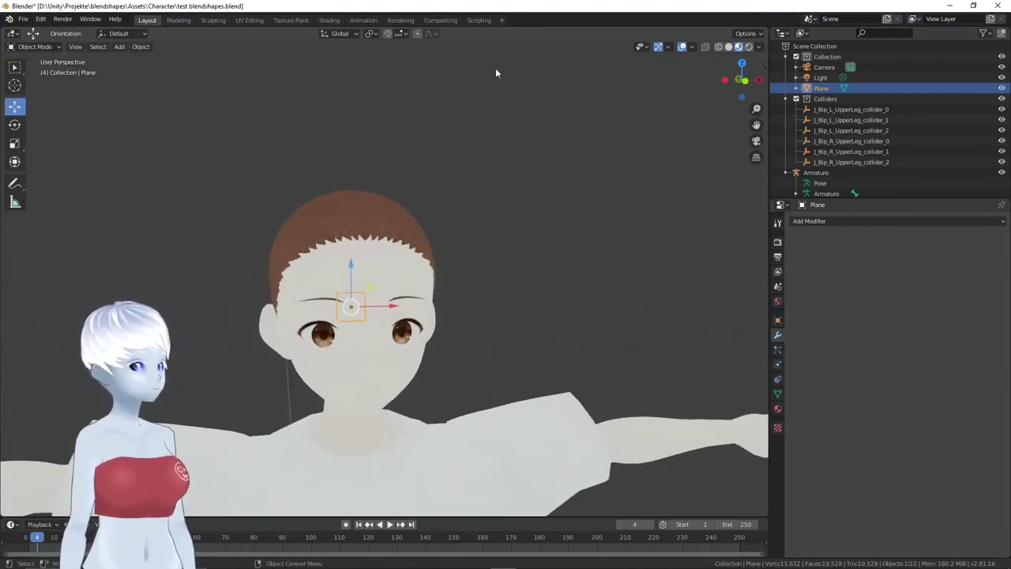
{"action": "left_click", "coordinate": [691, 47]}
{"action": "left_click", "coordinate": [690, 169]}
{"action": "middle_click_drag", "start_coordinate": [535, 283], "coordinate": [517, 272]}
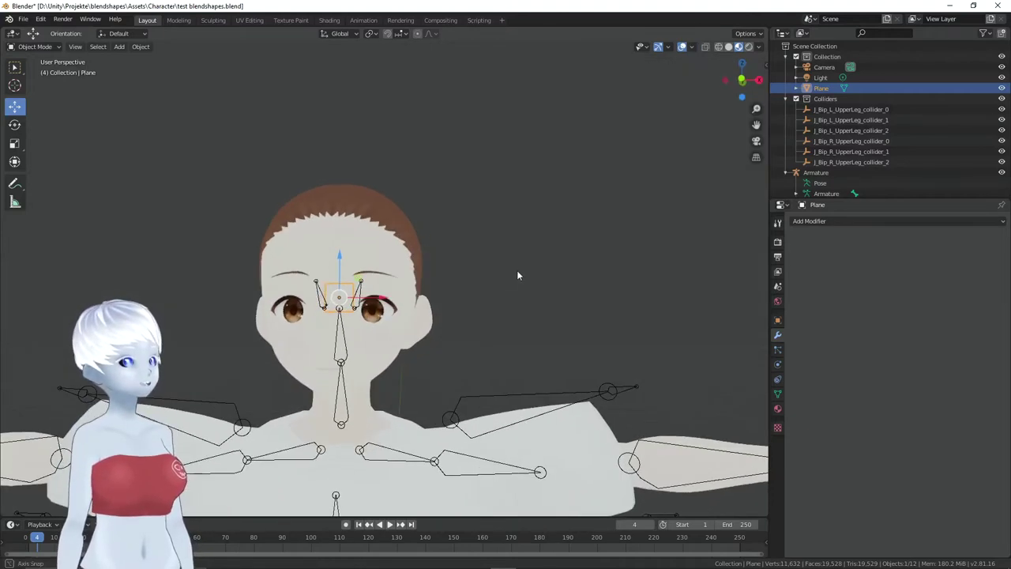
Parent the plane to the Armature With Empty Groups, then select the plane alone
{"action": "left_click", "coordinate": [632, 386]}
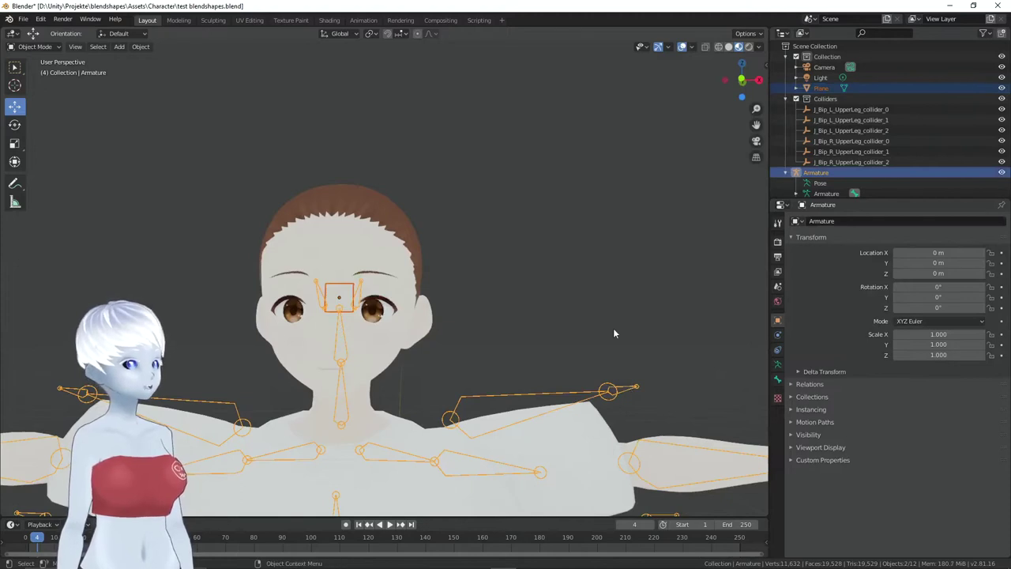
{"action": "key", "text": "ctrl+p"}
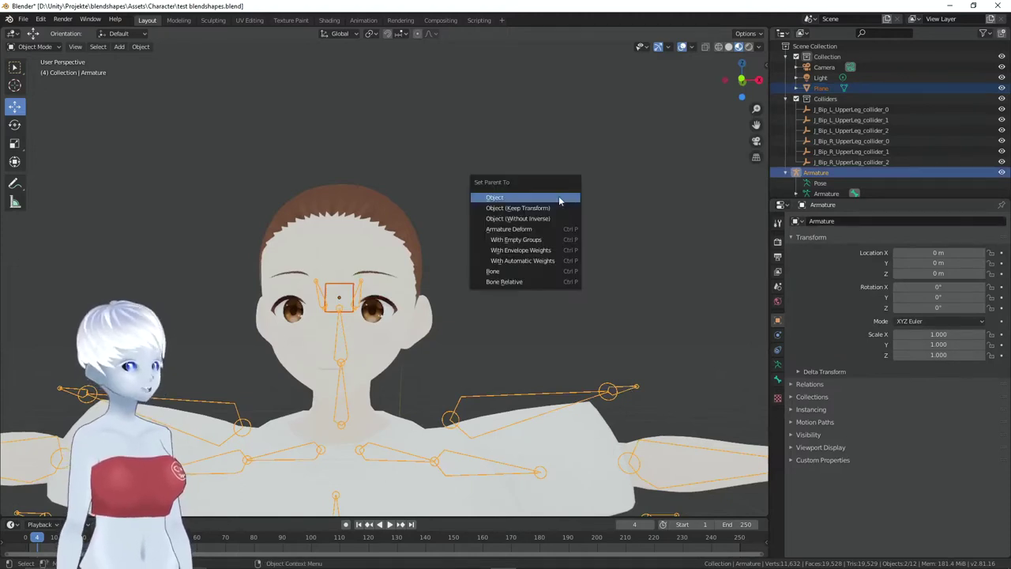
{"action": "left_click", "coordinate": [544, 239]}
{"action": "scroll", "coordinate": [407, 329], "scroll_direction": "up", "scroll_amount": 5}
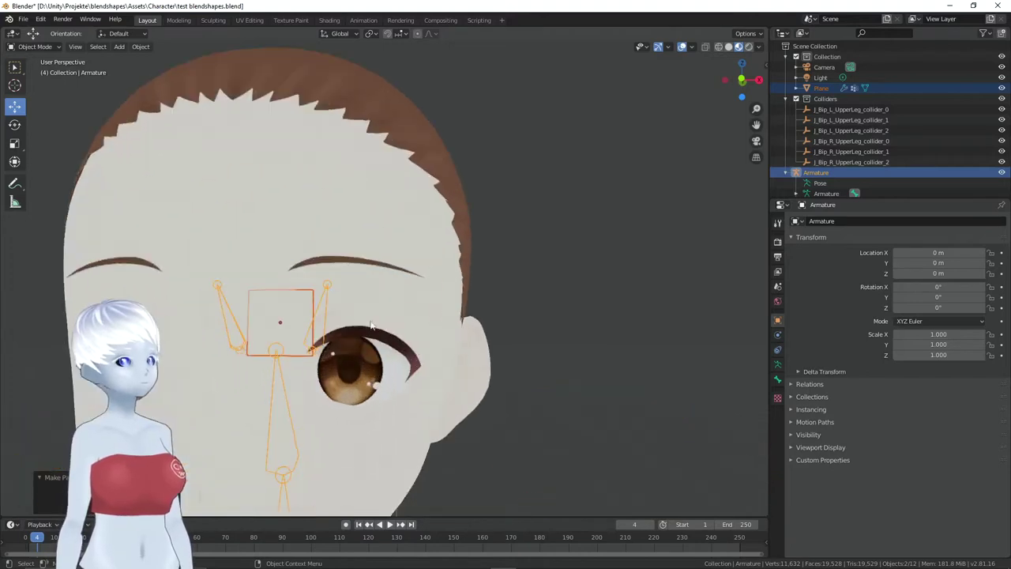
{"action": "middle_click_drag", "start_coordinate": [407, 329], "coordinate": [387, 376]}
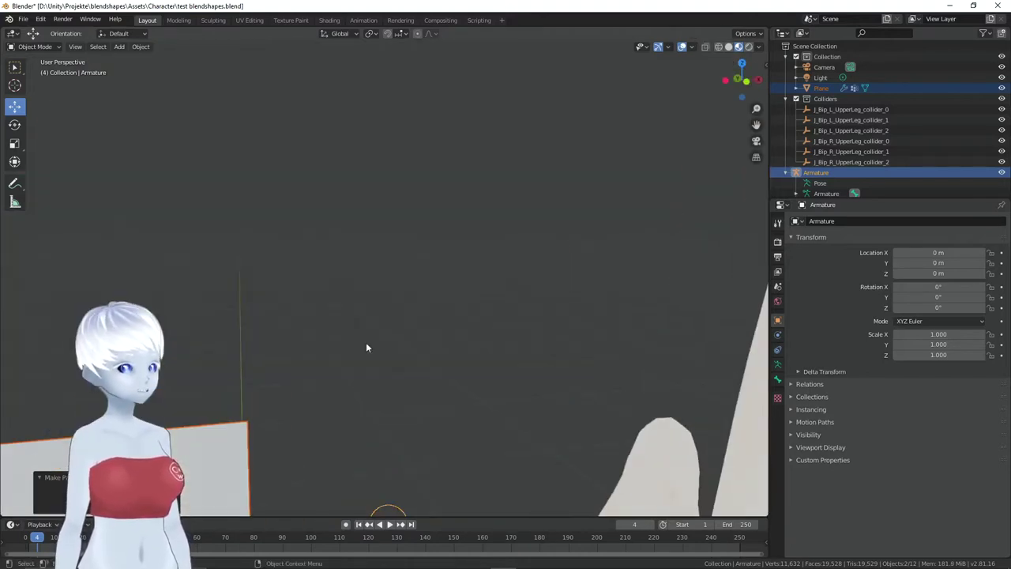
{"action": "scroll", "coordinate": [367, 348], "scroll_direction": "up", "scroll_amount": 5}
{"action": "left_click", "coordinate": [211, 429]}
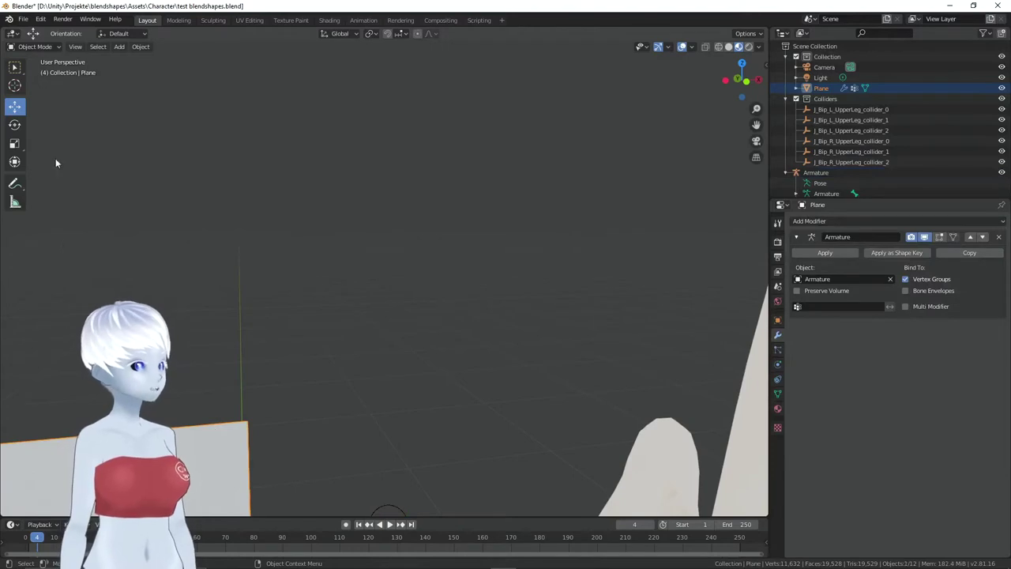
Put the plane in Edit Mode and make J_Bip_C_Head its active vertex group
{"action": "left_click", "coordinate": [35, 47]}
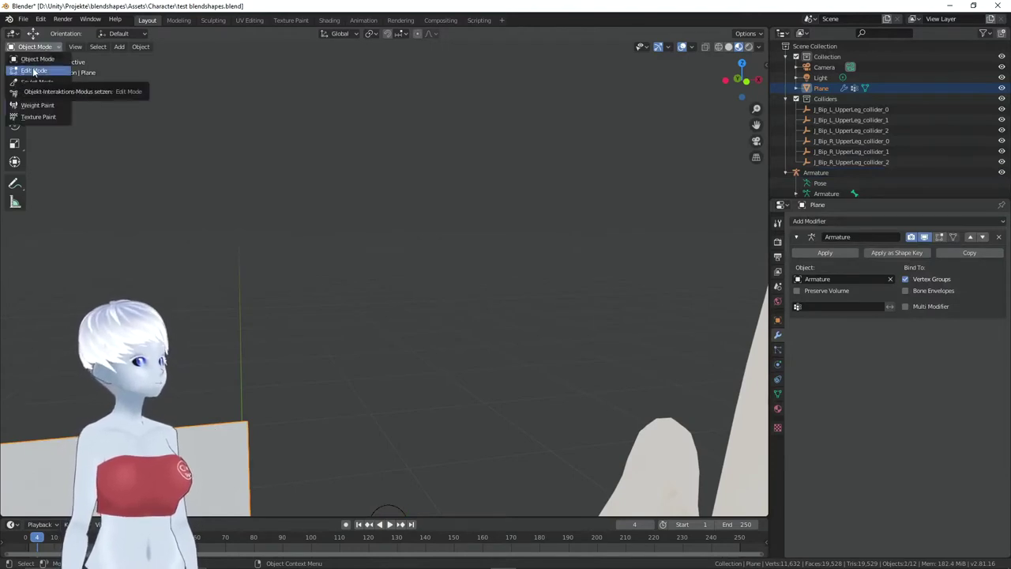
{"action": "left_click", "coordinate": [34, 72]}
{"action": "scroll", "coordinate": [306, 324], "scroll_direction": "up", "scroll_amount": 5}
{"action": "scroll", "coordinate": [307, 324], "scroll_direction": "down", "scroll_amount": 3}
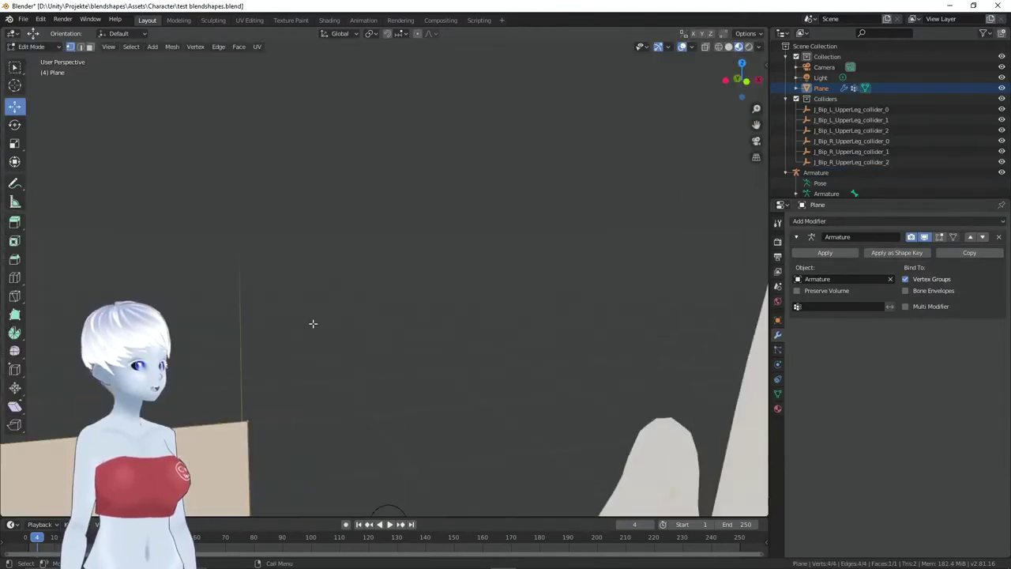
{"action": "mouse_move", "coordinate": [303, 406]}
{"action": "middle_mouse_down"}
{"action": "mouse_move", "coordinate": [282, 366]}
{"action": "mouse_move", "coordinate": [334, 359]}
{"action": "middle_mouse_up"}
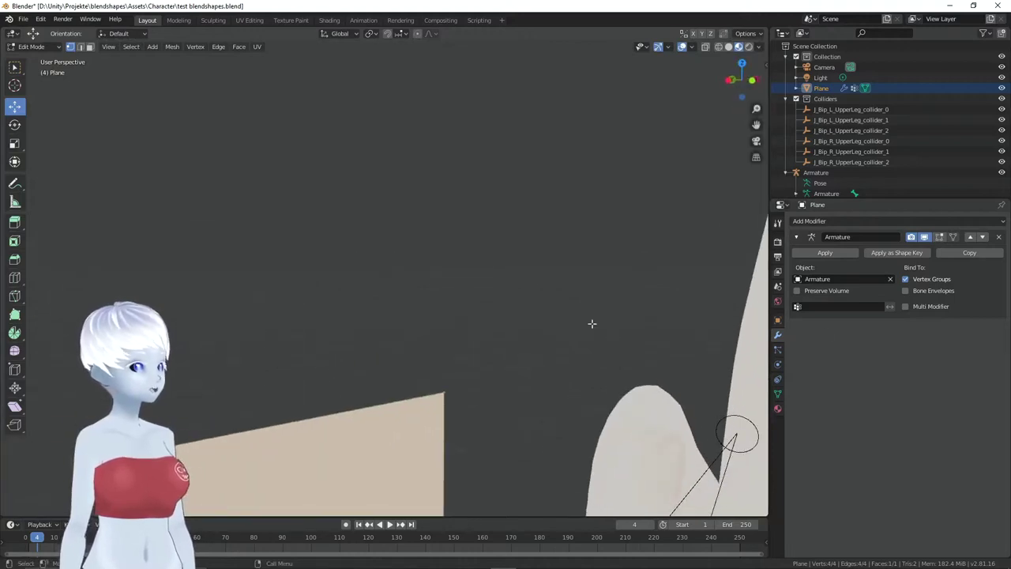
{"action": "left_click", "coordinate": [778, 395]}
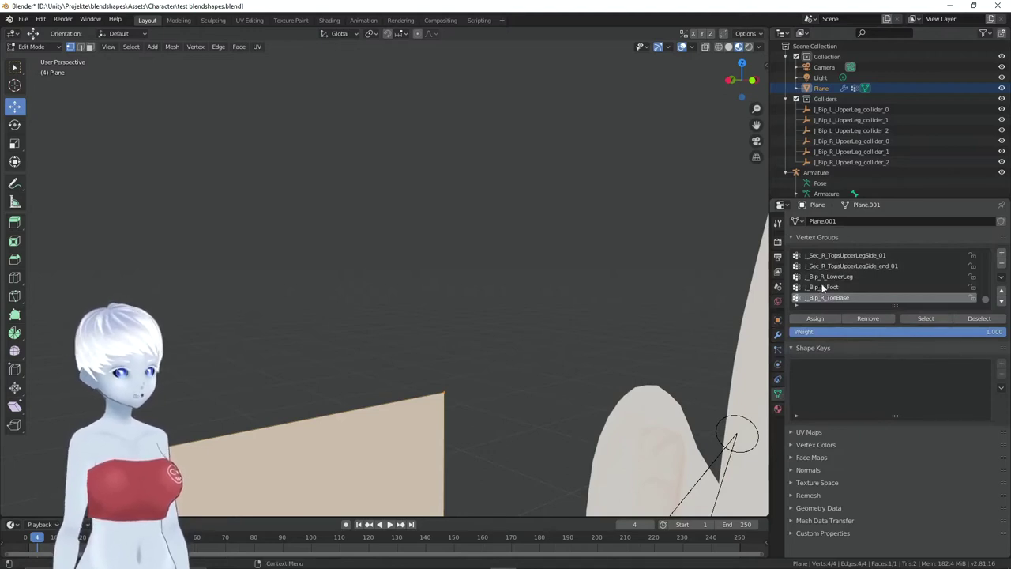
{"action": "scroll", "coordinate": [826, 281], "scroll_direction": "up", "scroll_amount": 5}
{"action": "scroll", "coordinate": [826, 280], "scroll_direction": "up", "scroll_amount": 5}
{"action": "scroll", "coordinate": [827, 285], "scroll_direction": "up", "scroll_amount": 5}
{"action": "scroll", "coordinate": [826, 280], "scroll_direction": "up", "scroll_amount": 5}
{"action": "scroll", "coordinate": [826, 281], "scroll_direction": "up", "scroll_amount": 5}
{"action": "scroll", "coordinate": [826, 281], "scroll_direction": "up", "scroll_amount": 4}
{"action": "scroll", "coordinate": [826, 283], "scroll_direction": "up", "scroll_amount": 4}
{"action": "scroll", "coordinate": [913, 265], "scroll_direction": "down", "scroll_amount": 2}
{"action": "scroll", "coordinate": [910, 267], "scroll_direction": "down", "scroll_amount": 1}
{"action": "scroll", "coordinate": [910, 267], "scroll_direction": "down", "scroll_amount": 2}
{"action": "scroll", "coordinate": [906, 271], "scroll_direction": "down", "scroll_amount": 1}
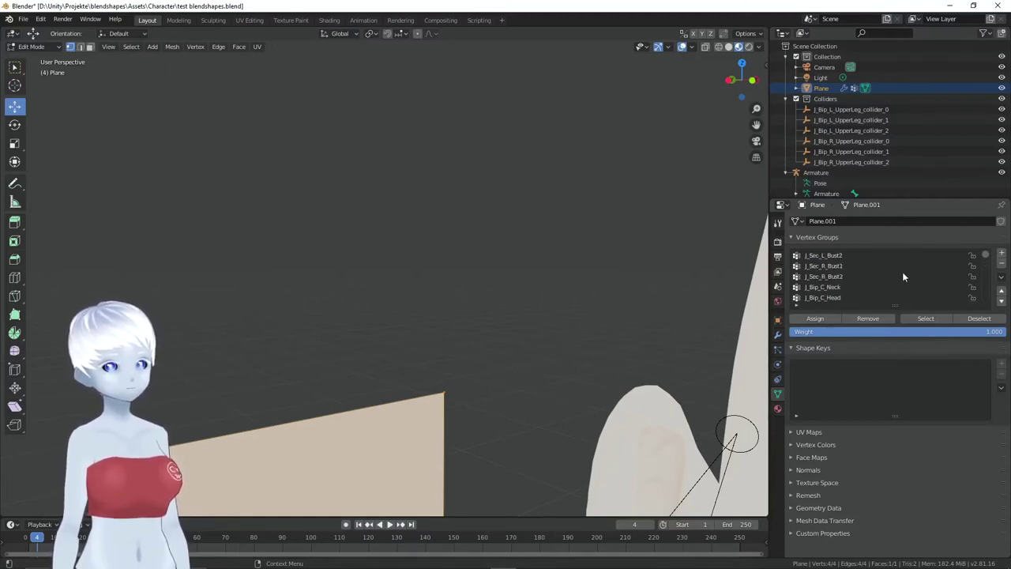
{"action": "left_click", "coordinate": [839, 297]}
{"action": "scroll", "coordinate": [705, 291], "scroll_direction": "up", "scroll_amount": 3}
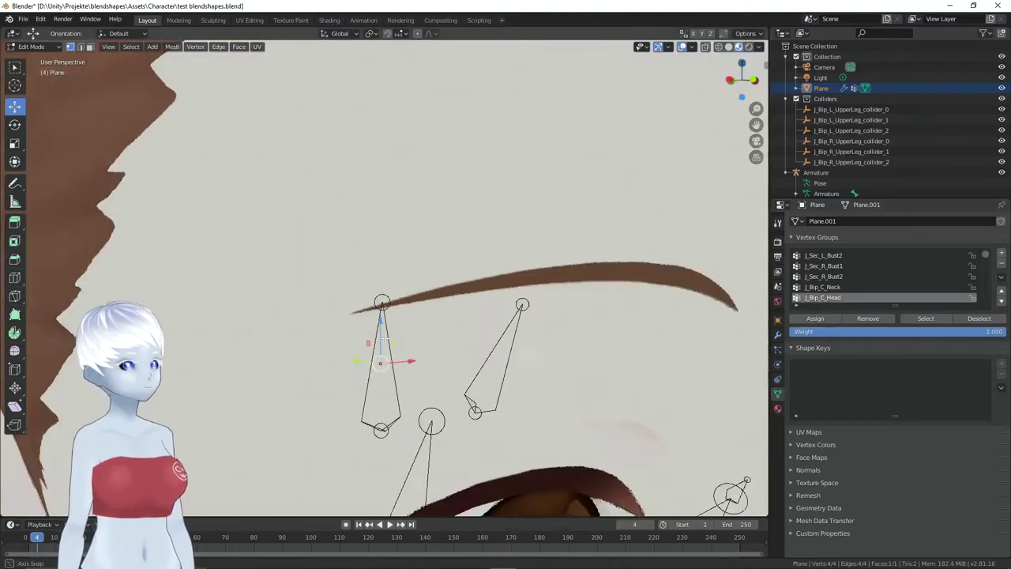
{"action": "scroll", "coordinate": [705, 291], "scroll_direction": "up", "scroll_amount": 2}
{"action": "scroll", "coordinate": [705, 291], "scroll_direction": "up", "scroll_amount": 3}
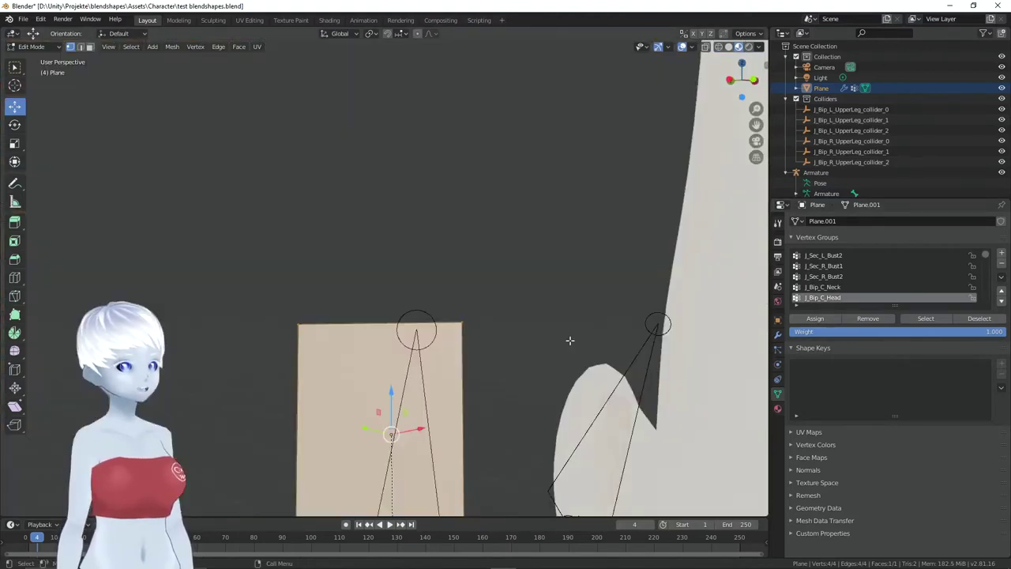
In Weight Paint mode, try a full-weight head gradient on the plane, then undo it
{"action": "left_click", "coordinate": [28, 47]}
{"action": "left_click", "coordinate": [51, 104]}
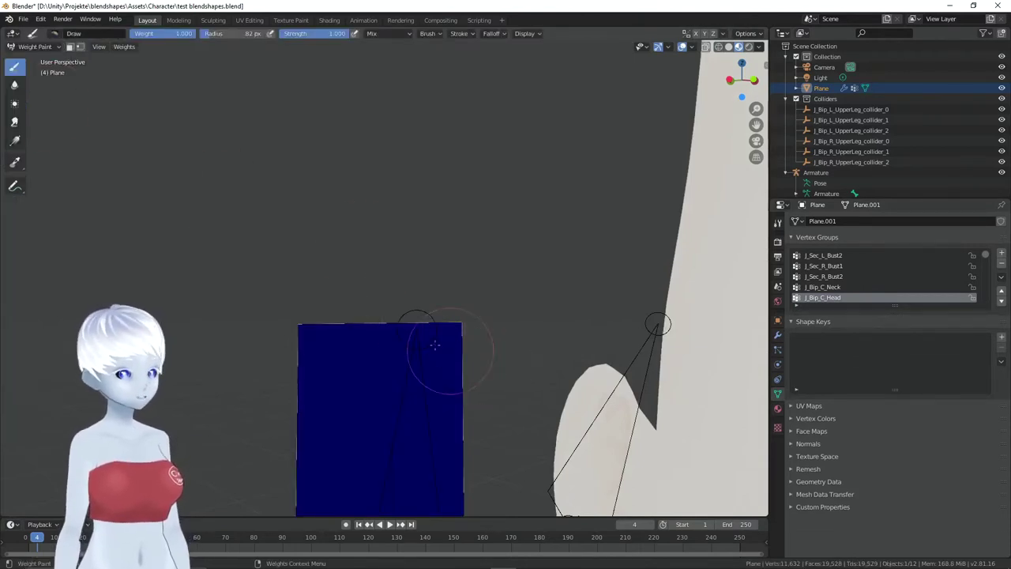
{"action": "left_click", "coordinate": [14, 143]}
{"action": "mouse_move", "coordinate": [384, 300]}
{"action": "middle_mouse_down"}
{"action": "mouse_move", "coordinate": [445, 442]}
{"action": "mouse_move", "coordinate": [435, 373]}
{"action": "mouse_move", "coordinate": [385, 346]}
{"action": "middle_mouse_up"}
{"action": "left_click_drag", "start_coordinate": [385, 346], "coordinate": [387, 395]}
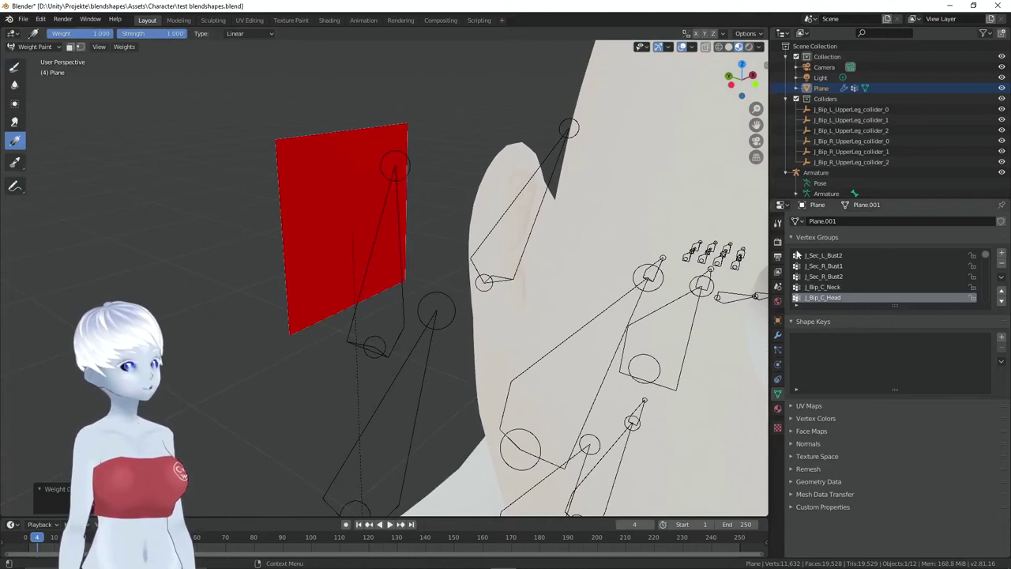
{"action": "scroll", "coordinate": [846, 297], "scroll_direction": "up", "scroll_amount": 5}
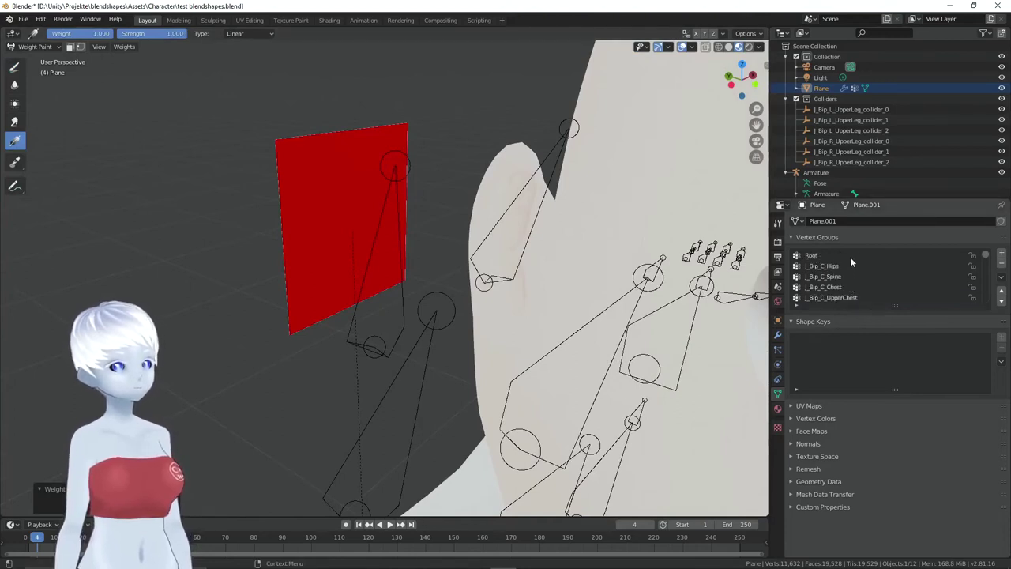
{"action": "key", "text": "ctrl+z"}
Return the plane to Object Mode and turn toward the character's face
{"action": "scroll", "coordinate": [850, 256], "scroll_direction": "down", "scroll_amount": 3}
{"action": "scroll", "coordinate": [850, 256], "scroll_direction": "down", "scroll_amount": 2, "text": "ctrl"}
{"action": "scroll", "coordinate": [850, 257], "scroll_direction": "down", "scroll_amount": 2, "text": "ctrl"}
{"action": "scroll", "coordinate": [850, 256], "scroll_direction": "down", "scroll_amount": 3, "text": "ctrl"}
{"action": "scroll", "coordinate": [850, 257], "scroll_direction": "down", "scroll_amount": 2, "text": "ctrl"}
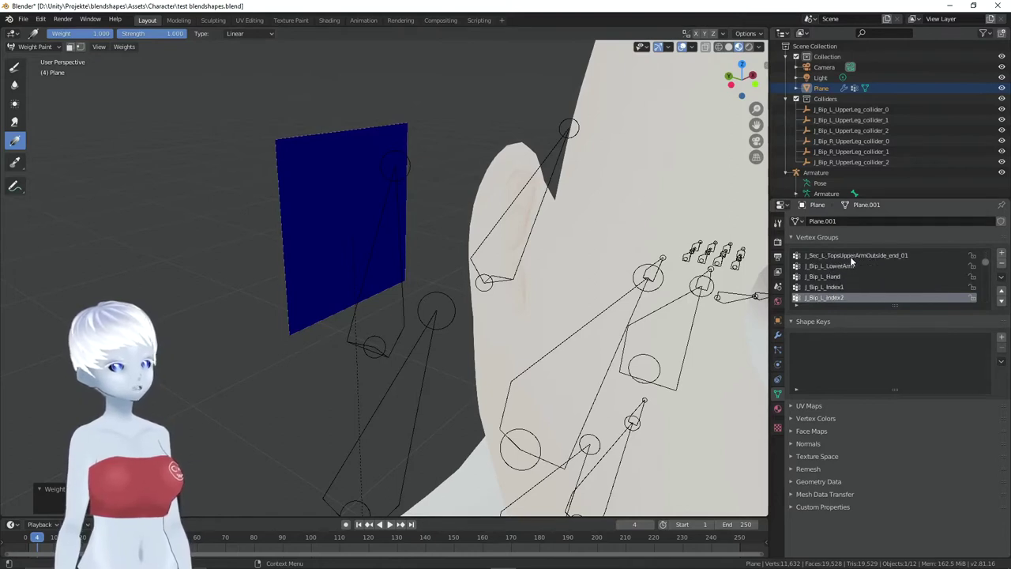
{"action": "scroll", "coordinate": [850, 256], "scroll_direction": "down", "scroll_amount": 2, "text": "ctrl"}
{"action": "scroll", "coordinate": [850, 256], "scroll_direction": "down", "scroll_amount": 3, "text": "ctrl"}
{"action": "scroll", "coordinate": [851, 256], "scroll_direction": "down", "scroll_amount": 4, "text": "ctrl"}
{"action": "scroll", "coordinate": [850, 256], "scroll_direction": "down", "scroll_amount": 4, "text": "ctrl"}
{"action": "scroll", "coordinate": [852, 263], "scroll_direction": "down", "scroll_amount": 2, "text": "ctrl"}
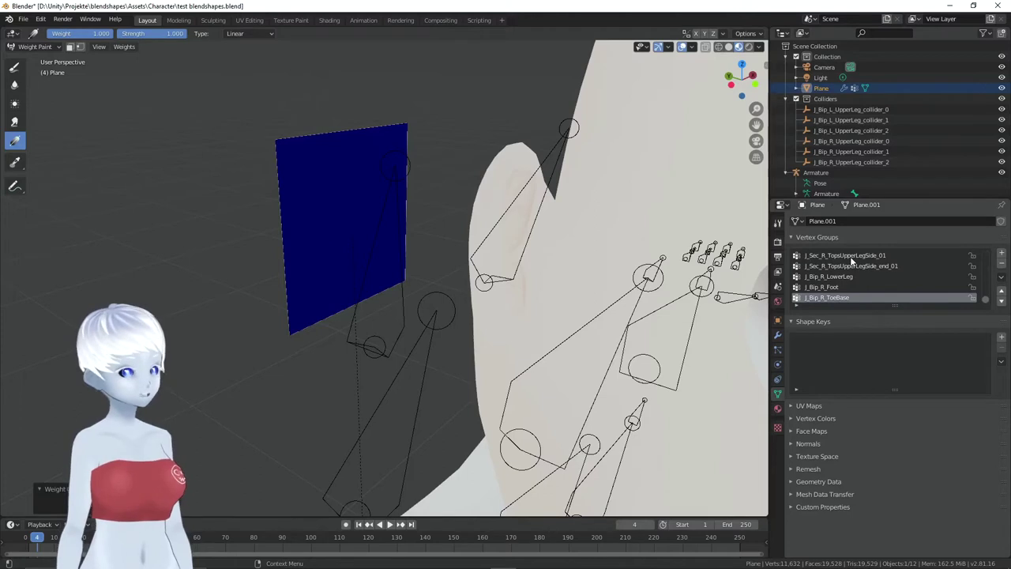
{"action": "left_click", "coordinate": [37, 47]}
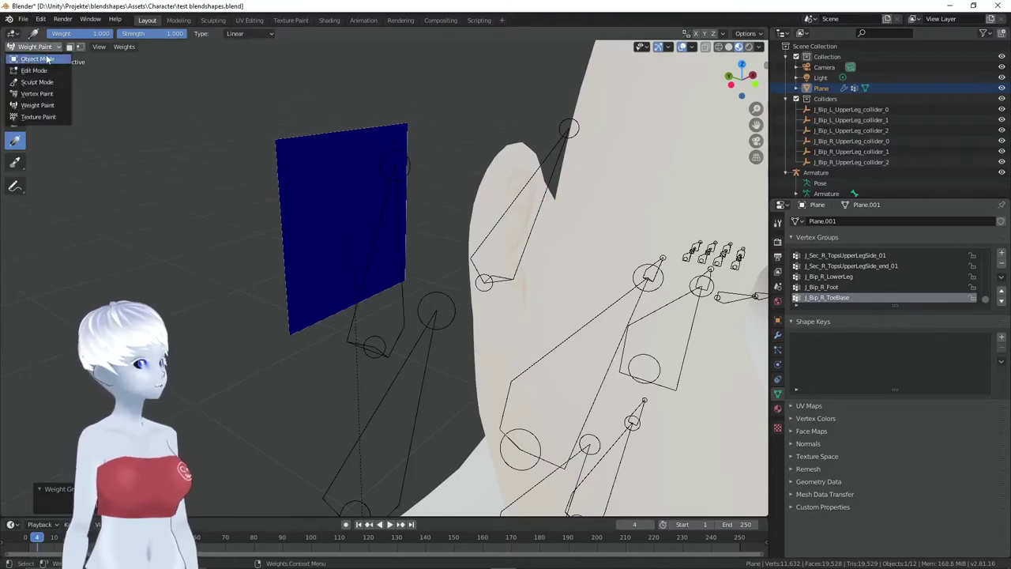
{"action": "left_click", "coordinate": [36, 62]}
{"action": "scroll", "coordinate": [171, 124], "scroll_direction": "up", "scroll_amount": 5}
{"action": "middle_click_drag", "start_coordinate": [241, 145], "coordinate": [274, 182]}
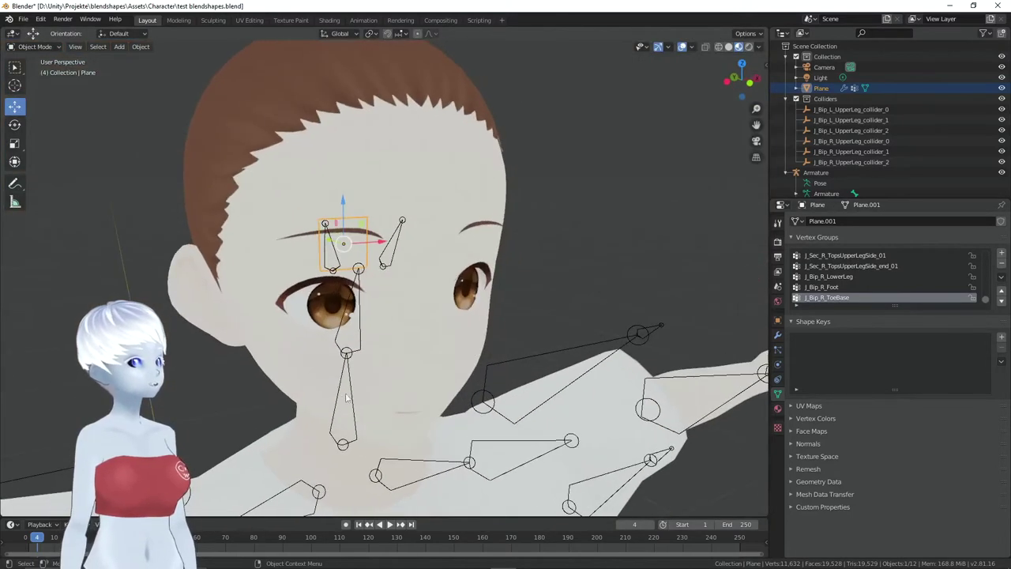
Put the Armature in Pose Mode and select the J_Bip_C_Neck bone
{"action": "left_click", "coordinate": [332, 237]}
{"action": "left_click", "coordinate": [32, 48]}
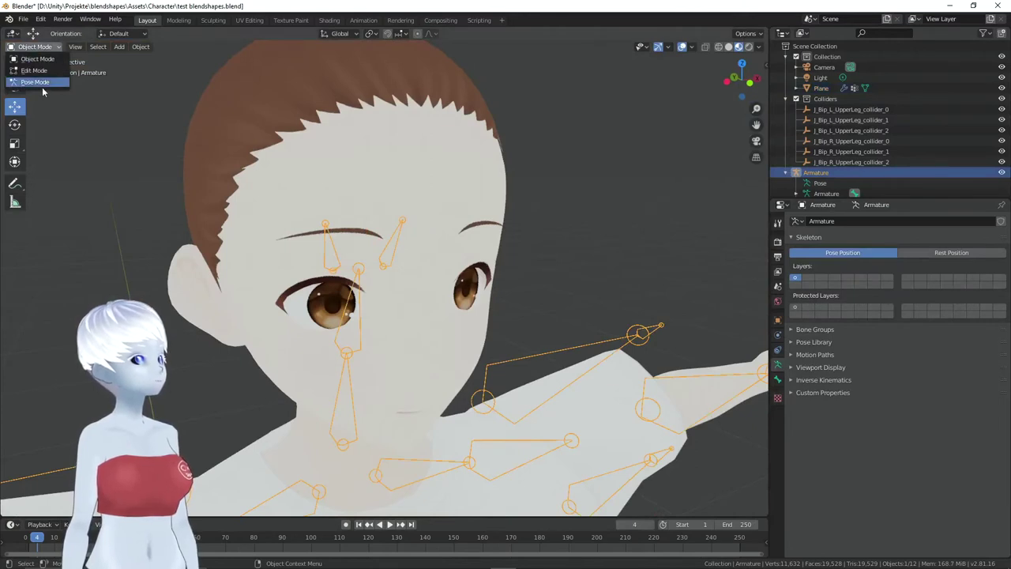
{"action": "left_click", "coordinate": [39, 83]}
{"action": "left_click", "coordinate": [355, 400]}
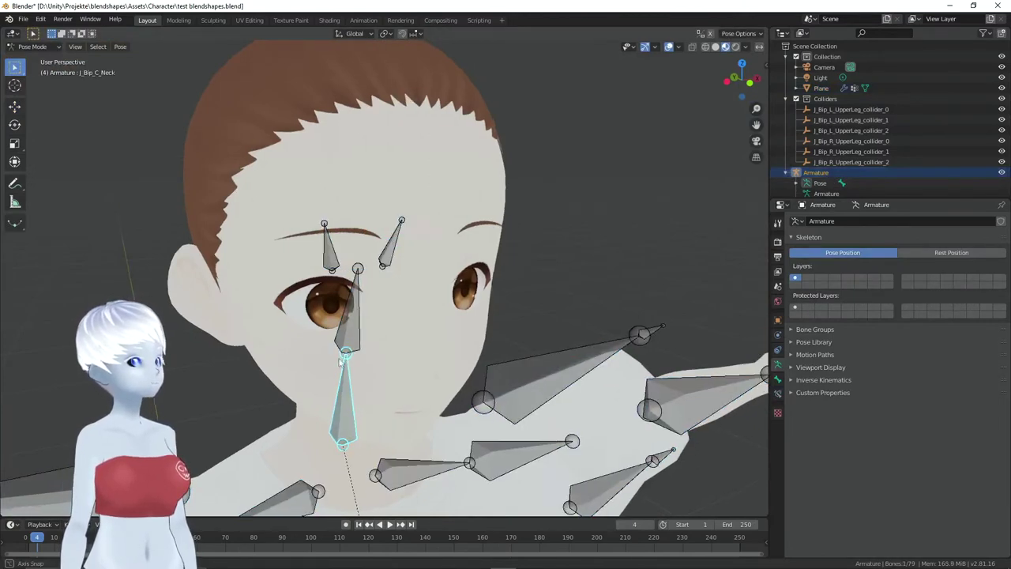
{"action": "middle_click_drag", "start_coordinate": [355, 401], "coordinate": [136, 192]}
Test-rotate the neck bone, undo it, and check the head from several angles
{"action": "left_click", "coordinate": [21, 162]}
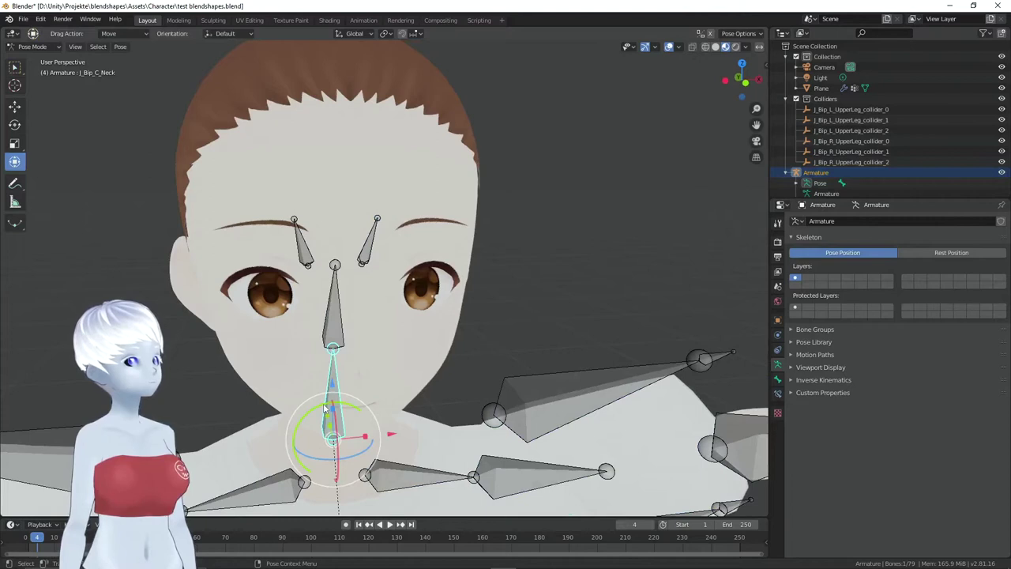
{"action": "key", "text": "r"}
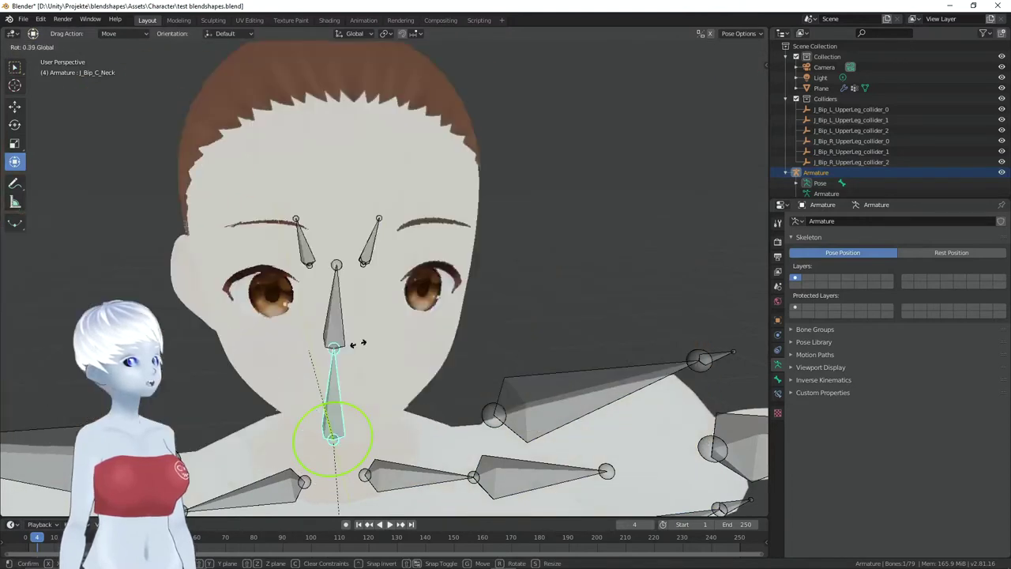
{"action": "left_click", "coordinate": [426, 282]}
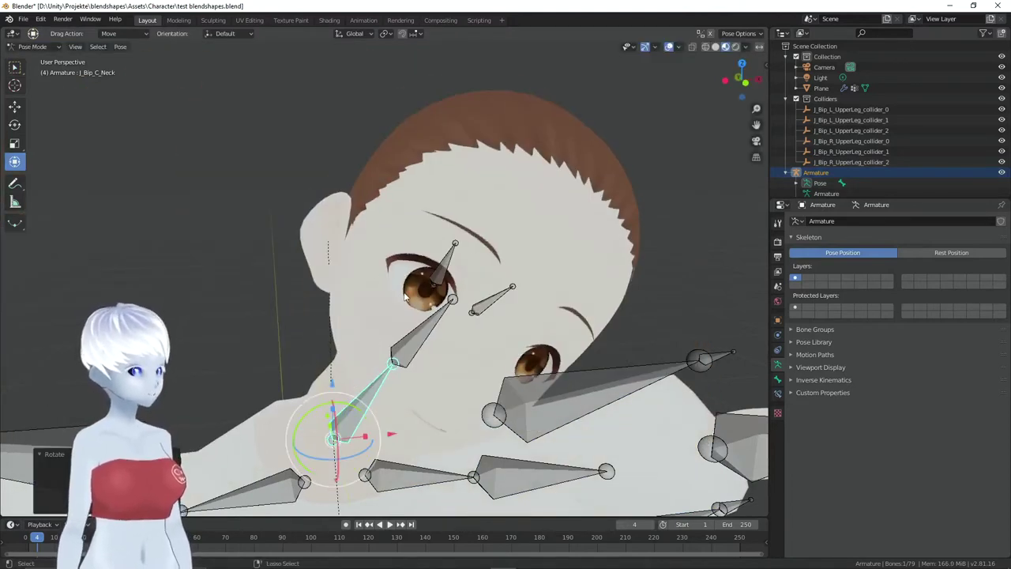
{"action": "key", "text": "ctrl+z"}
{"action": "middle_click_drag", "start_coordinate": [507, 269], "coordinate": [556, 264]}
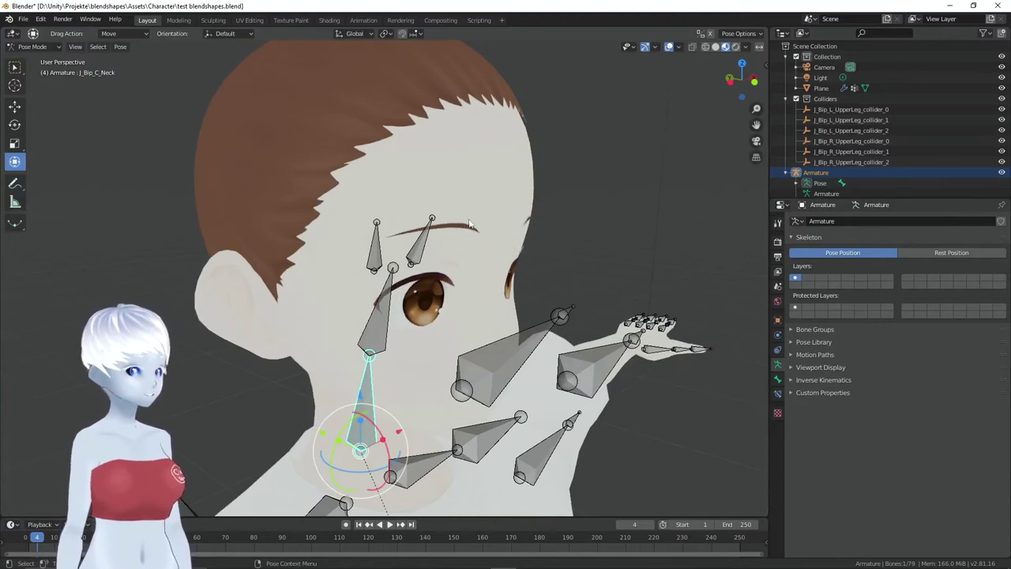
{"action": "scroll", "coordinate": [461, 247], "scroll_direction": "up", "scroll_amount": 1}
{"action": "scroll", "coordinate": [458, 266], "scroll_direction": "up", "scroll_amount": 5}
{"action": "scroll", "coordinate": [371, 174], "scroll_direction": "down", "scroll_amount": 2}
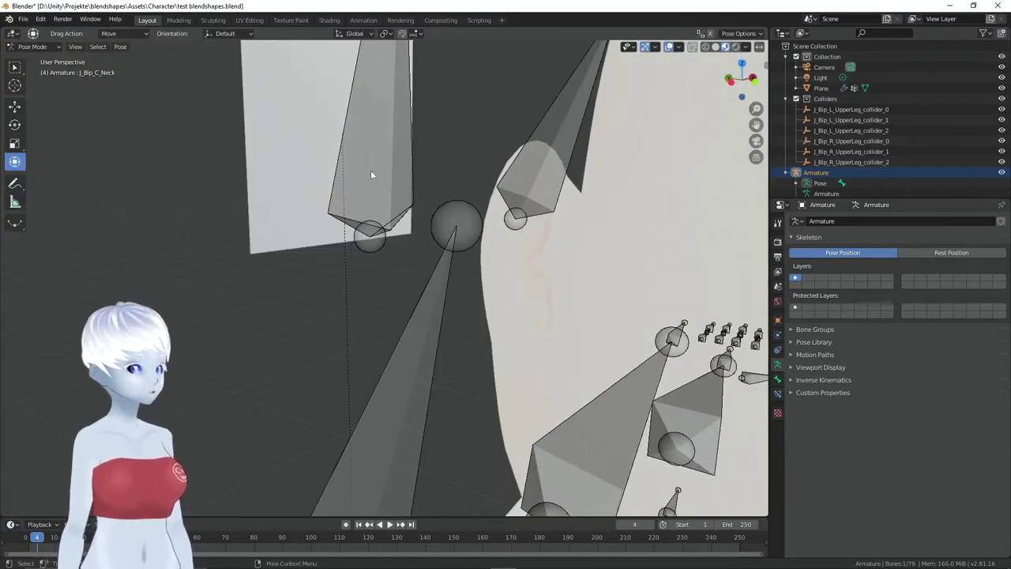
{"action": "scroll", "coordinate": [435, 165], "scroll_direction": "down", "scroll_amount": 3}
{"action": "middle_click_drag", "start_coordinate": [435, 165], "coordinate": [447, 185]}
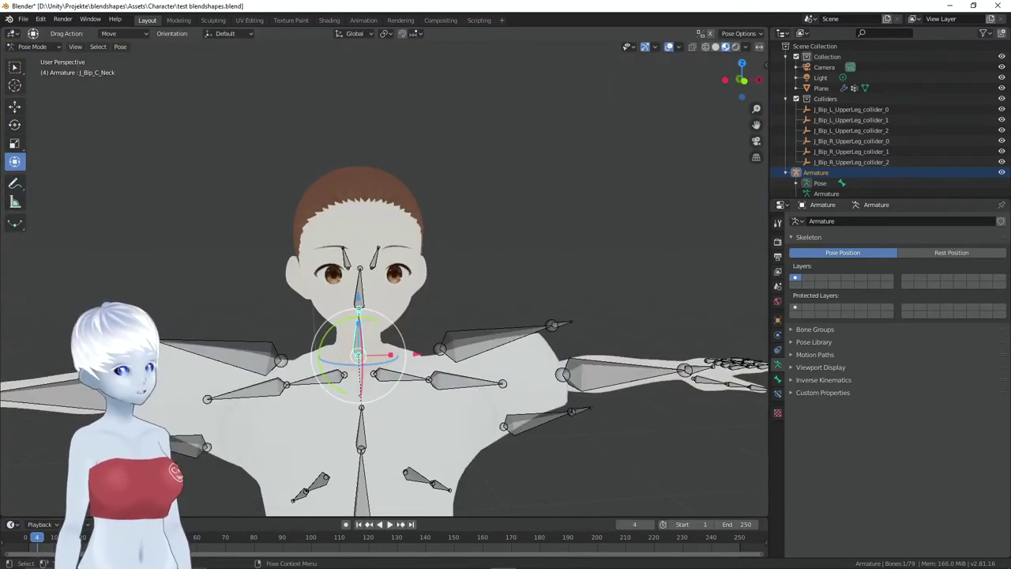
{"action": "mouse_move", "coordinate": [623, 223]}
{"action": "middle_mouse_down"}
{"action": "mouse_move", "coordinate": [414, 358]}
{"action": "mouse_move", "coordinate": [34, 352]}
{"action": "mouse_move", "coordinate": [425, 259]}
{"action": "mouse_move", "coordinate": [467, 261]}
{"action": "mouse_move", "coordinate": [446, 246]}
{"action": "middle_mouse_up"}
Return the Armature to Object Mode
{"action": "left_click", "coordinate": [36, 48]}
{"action": "left_click", "coordinate": [37, 58]}
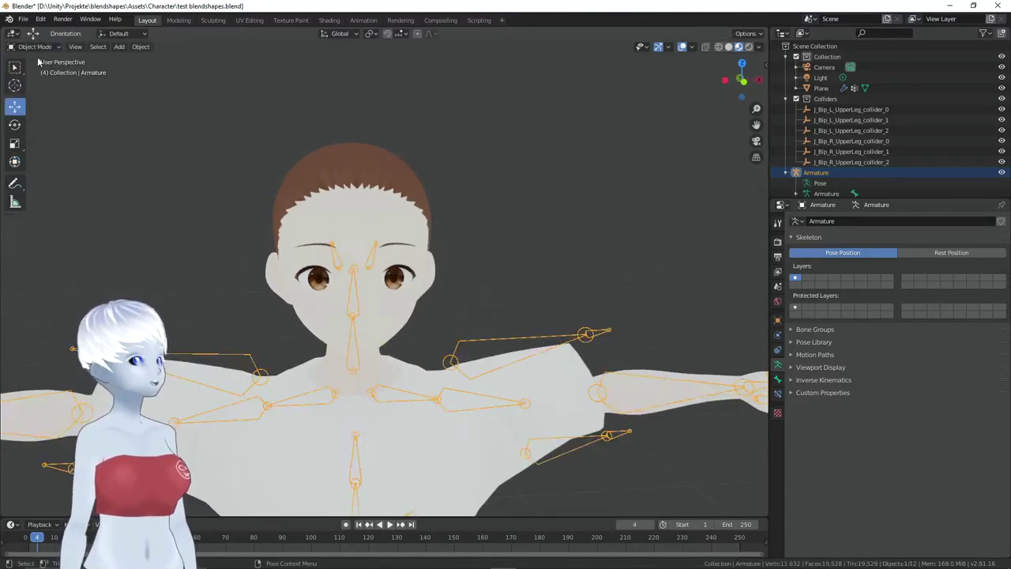
{"action": "scroll", "coordinate": [385, 277], "scroll_direction": "up", "scroll_amount": 5}
{"action": "scroll", "coordinate": [415, 282], "scroll_direction": "up", "scroll_amount": 5}
{"action": "mouse_move", "coordinate": [415, 282]}
{"action": "middle_mouse_down"}
{"action": "mouse_move", "coordinate": [436, 293]}
{"action": "mouse_move", "coordinate": [395, 237]}
{"action": "middle_mouse_up"}
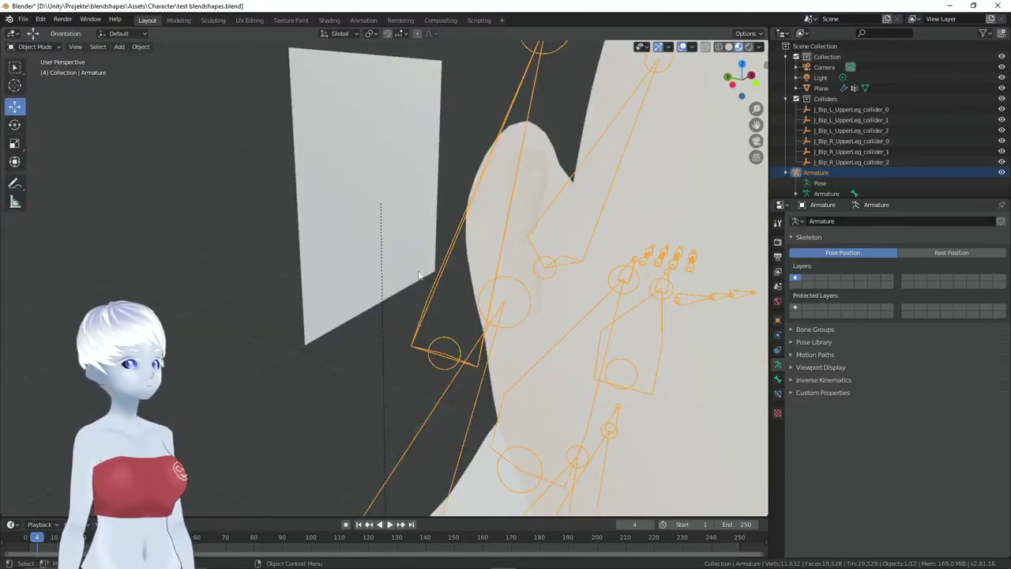
Duplicate the plane into Plane.001 and Plane.002, shifting and rotating the second copy
{"action": "left_click", "coordinate": [379, 198]}
{"action": "mouse_move", "coordinate": [380, 198]}
{"action": "middle_mouse_down"}
{"action": "mouse_move", "coordinate": [399, 236]}
{"action": "mouse_move", "coordinate": [443, 234]}
{"action": "middle_mouse_up"}
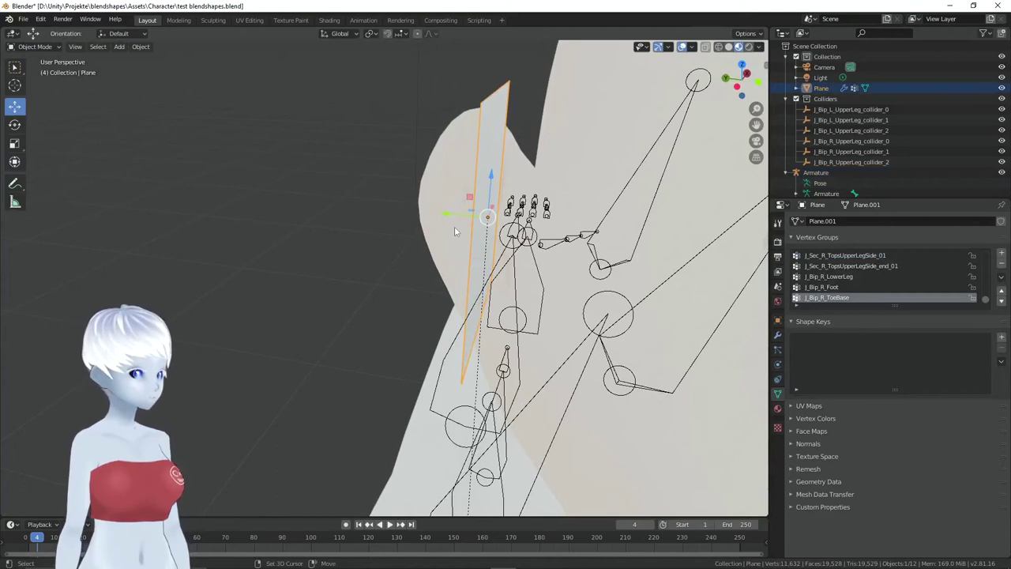
{"action": "key", "text": "shift+d"}
{"action": "right_click", "coordinate": [450, 221]}
{"action": "key", "text": "shift+d"}
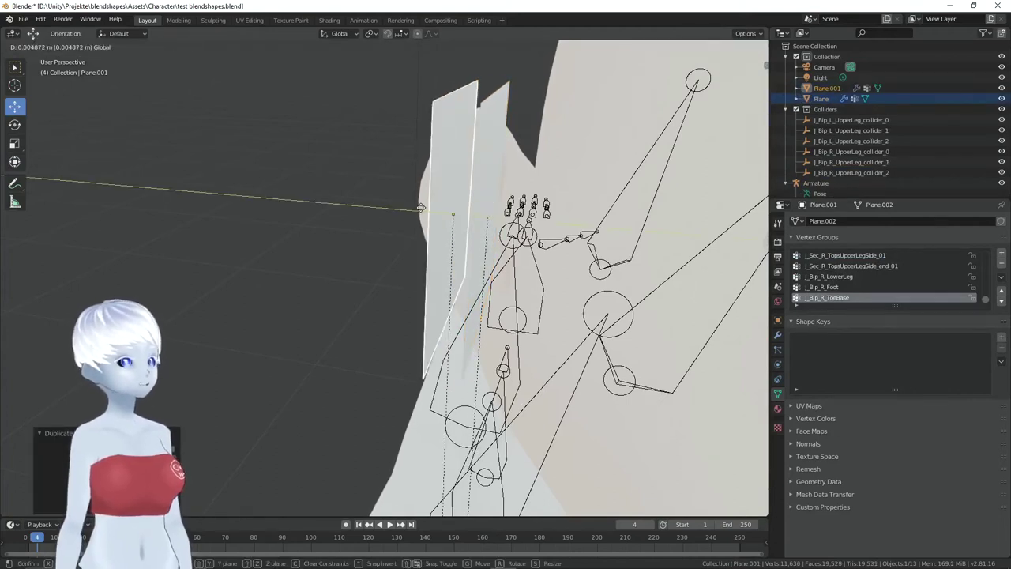
{"action": "left_click", "coordinate": [406, 212]}
{"action": "key", "text": "g"}
{"action": "left_click", "coordinate": [400, 199]}
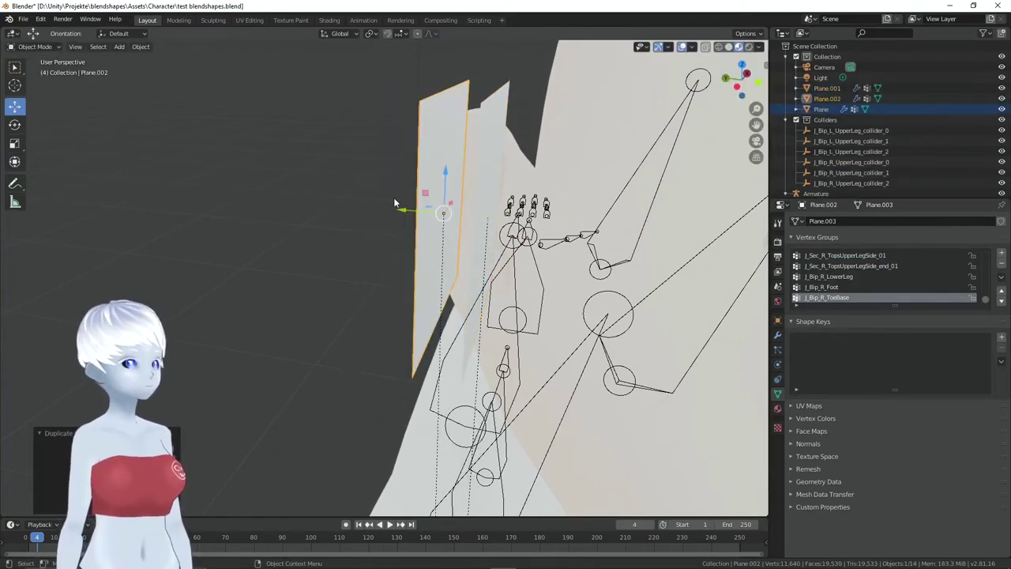
{"action": "key", "text": "r"}
{"action": "left_click", "coordinate": [361, 208]}
{"action": "mouse_move", "coordinate": [361, 207]}
{"action": "middle_mouse_down"}
{"action": "mouse_move", "coordinate": [466, 267]}
{"action": "mouse_move", "coordinate": [393, 192]}
{"action": "middle_mouse_up"}
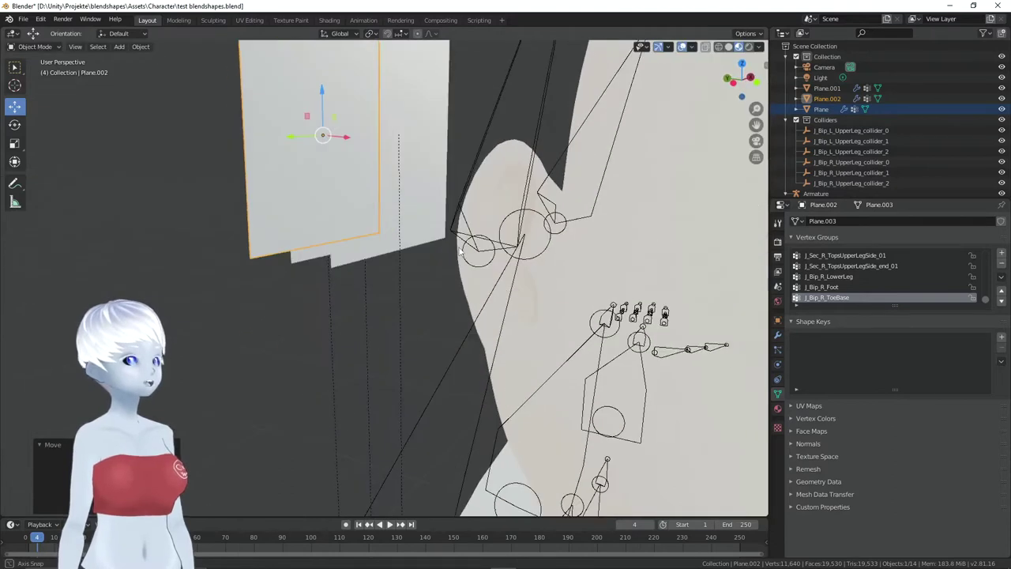
{"action": "middle_click_drag", "start_coordinate": [546, 197], "coordinate": [468, 249]}
{"action": "scroll", "coordinate": [501, 226], "scroll_direction": "down", "scroll_amount": 5}
{"action": "scroll", "coordinate": [467, 248], "scroll_direction": "up", "scroll_amount": 3}
{"action": "scroll", "coordinate": [407, 222], "scroll_direction": "up", "scroll_amount": 2}
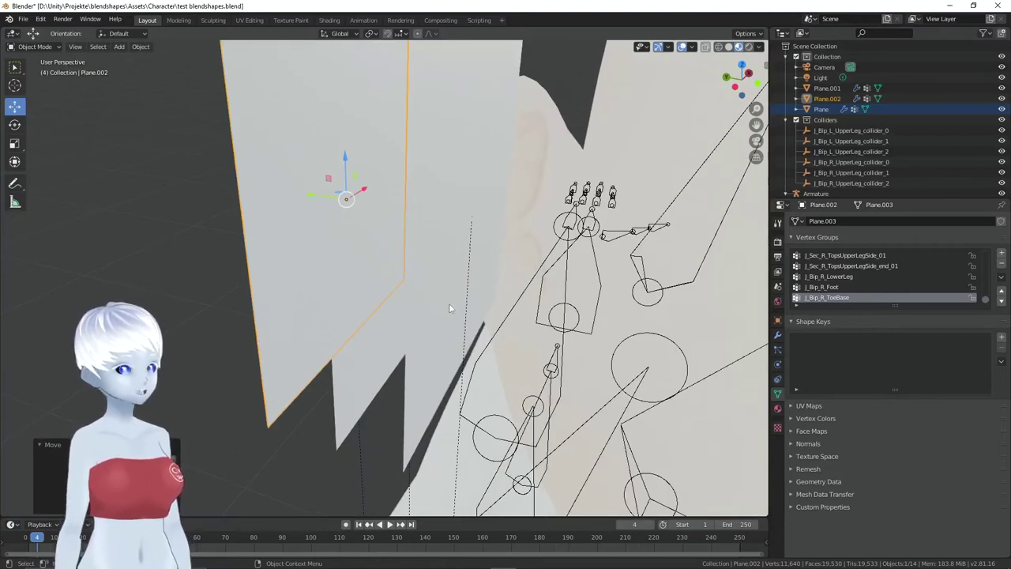
Select Plane, Plane.001 and Plane.002 together
{"action": "left_click", "coordinate": [369, 354], "text": "shift"}
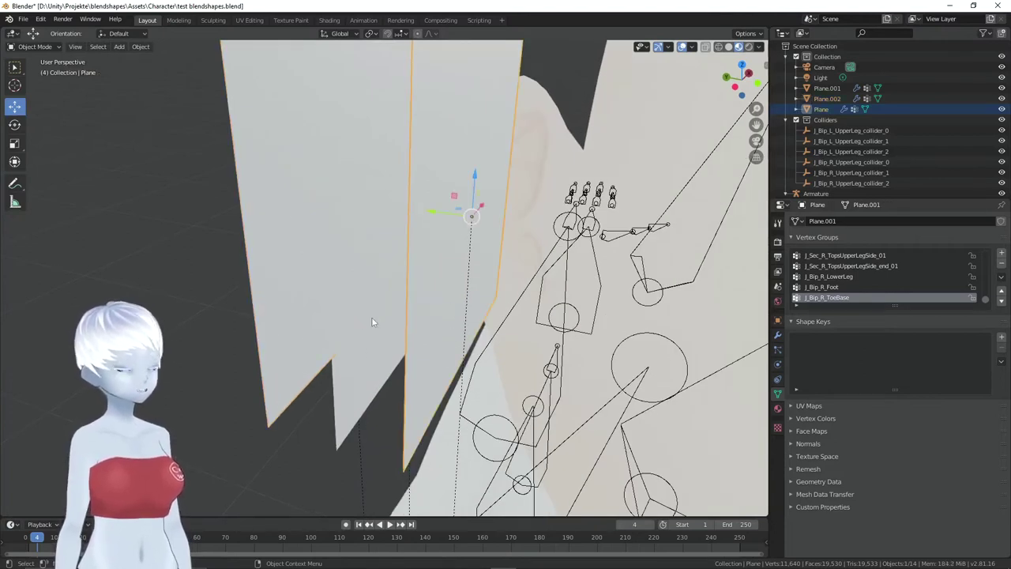
{"action": "left_click", "coordinate": [374, 320]}
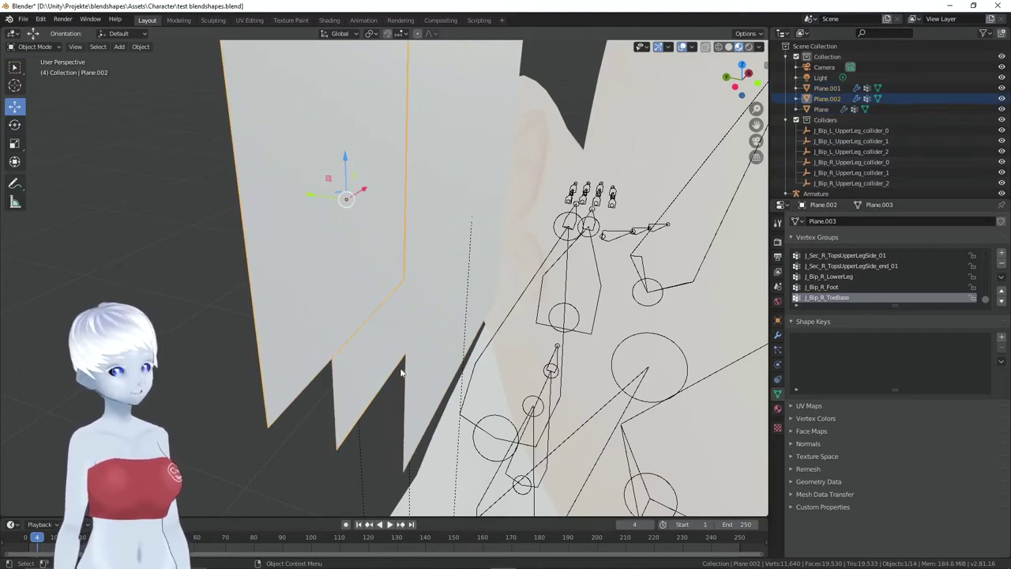
{"action": "left_click", "coordinate": [318, 346]}
{"action": "key", "text": "KP_1"}
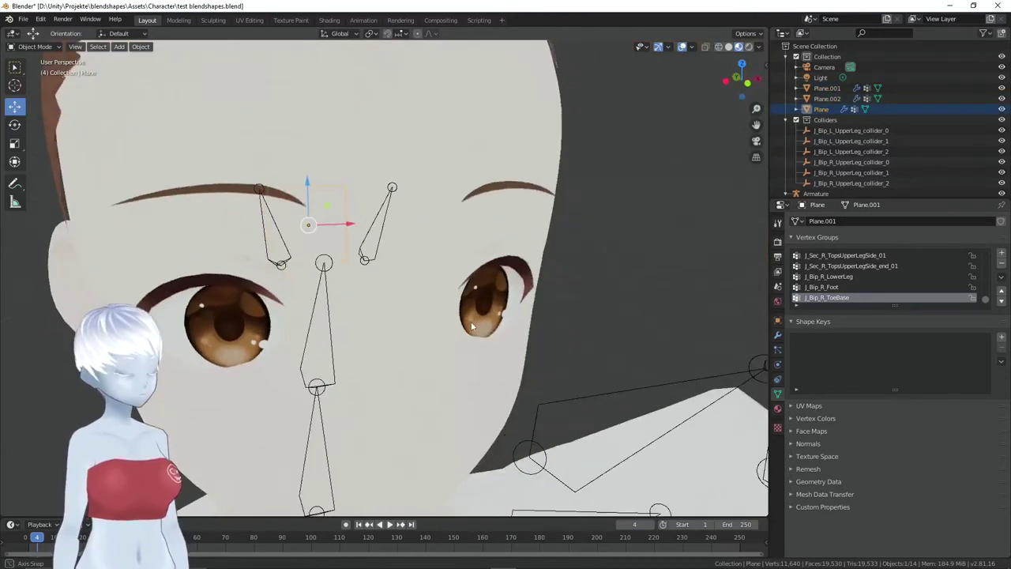
{"action": "middle_click_drag", "start_coordinate": [470, 321], "coordinate": [441, 282]}
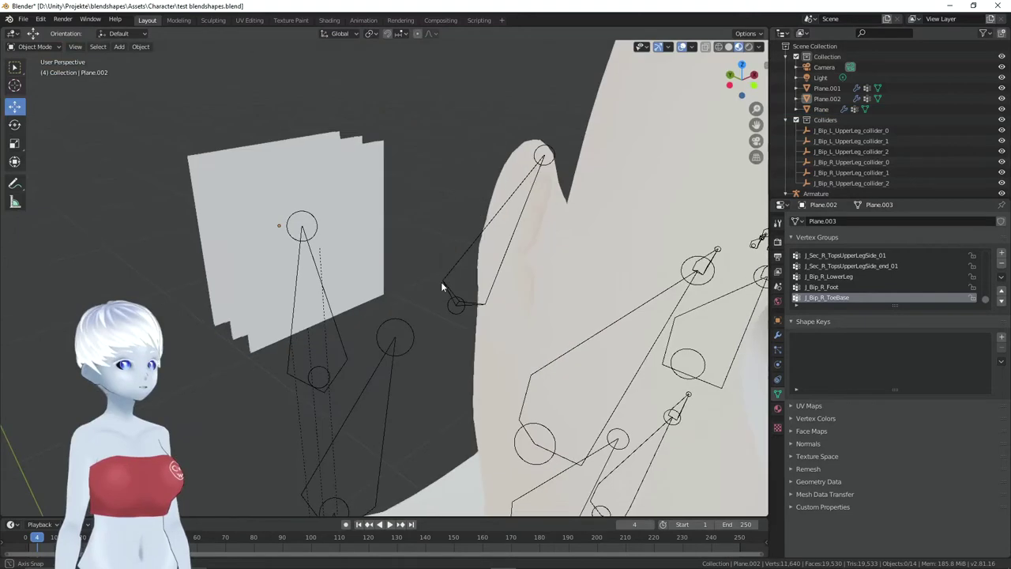
{"action": "left_click", "coordinate": [299, 264]}
{"action": "left_click", "coordinate": [323, 332]}
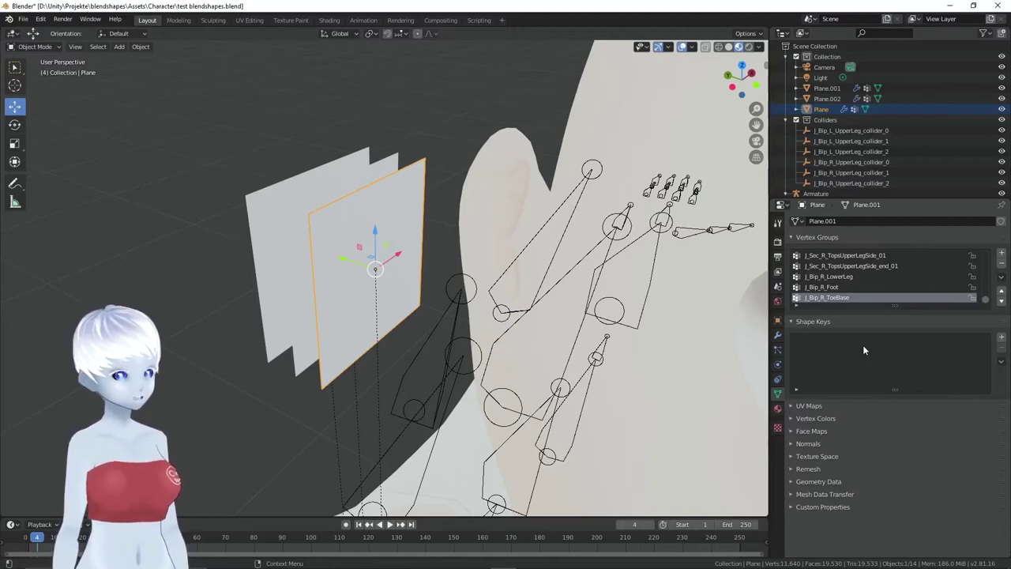
{"action": "left_click", "coordinate": [290, 324], "text": "shift"}
{"action": "left_click", "coordinate": [274, 314], "text": "shift"}
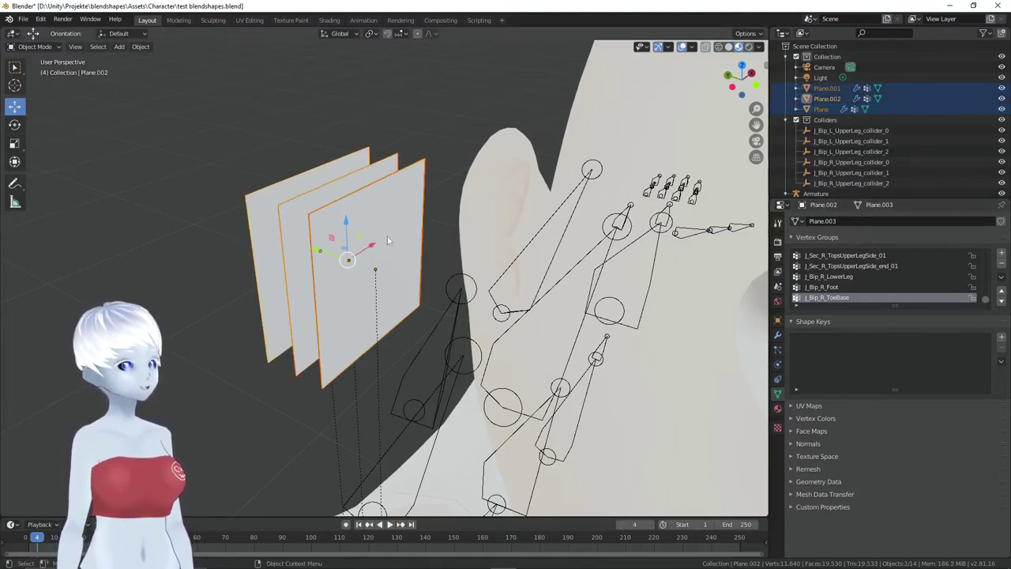
{"action": "scroll", "coordinate": [387, 236], "scroll_direction": "up", "scroll_amount": 5}
{"action": "scroll", "coordinate": [474, 241], "scroll_direction": "up", "scroll_amount": 3}
{"action": "scroll", "coordinate": [538, 245], "scroll_direction": "up", "scroll_amount": 3}
Add the face mesh to the selection as the active object
{"action": "left_click", "coordinate": [556, 229]}
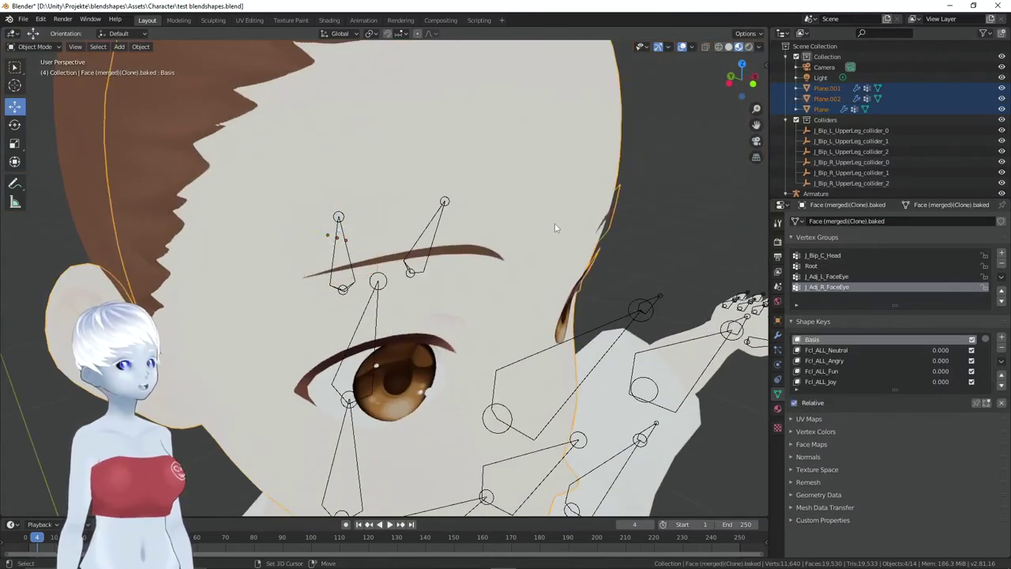
{"action": "scroll", "coordinate": [354, 269], "scroll_direction": "down", "scroll_amount": 2}
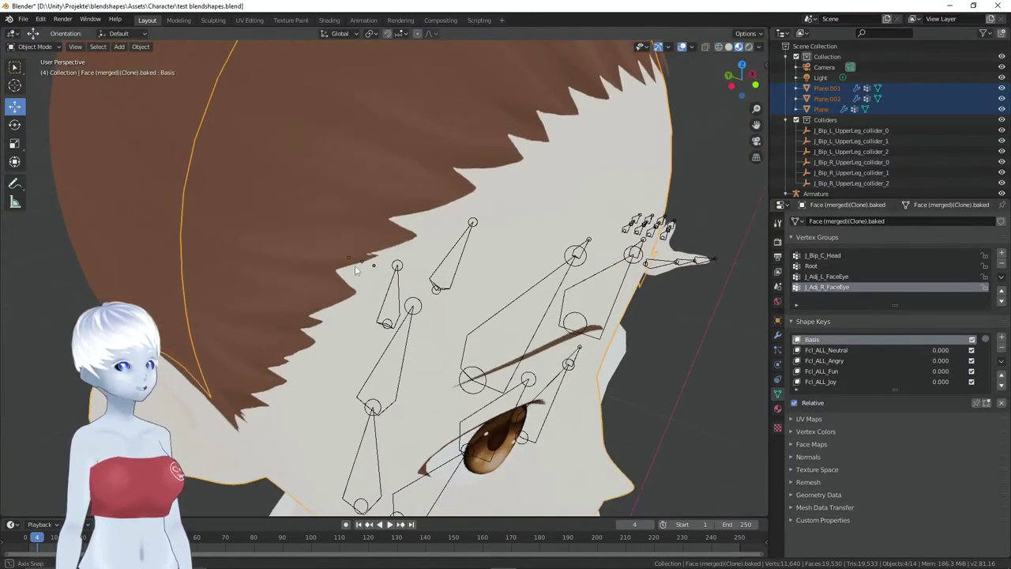
{"action": "scroll", "coordinate": [354, 269], "scroll_direction": "down", "scroll_amount": 2}
{"action": "scroll", "coordinate": [354, 269], "scroll_direction": "down", "scroll_amount": 2}
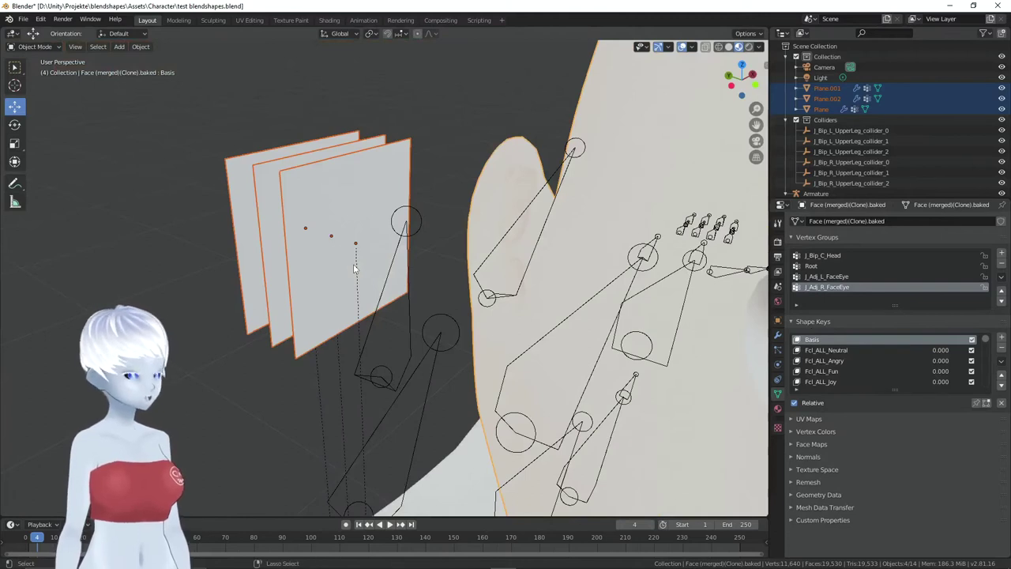
Join the three planes into the face mesh with Ctrl+J and enter Edit Mode
{"action": "key", "text": "ctrl+j"}
{"action": "key", "text": "KP_Decimal"}
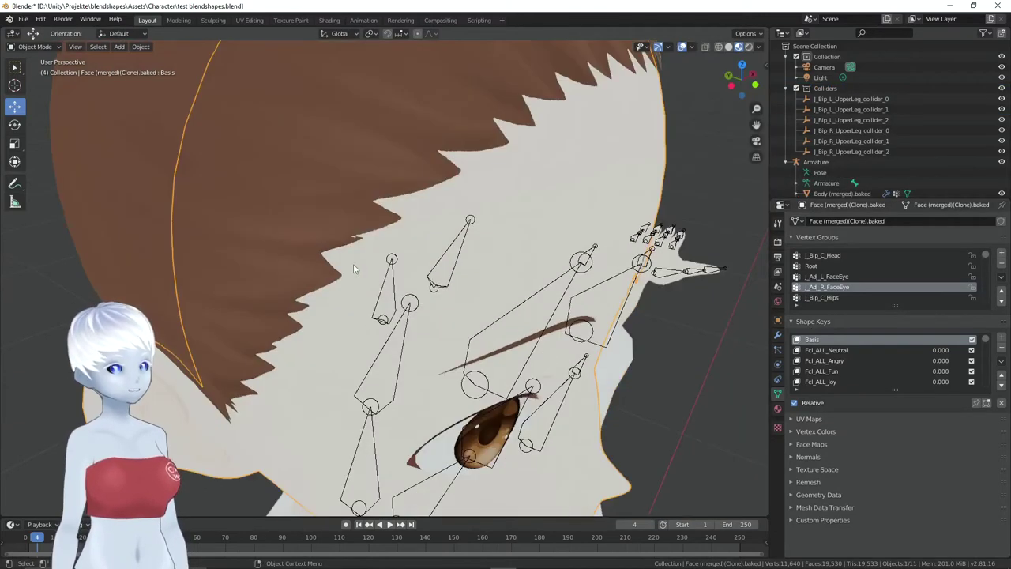
{"action": "mouse_move", "coordinate": [354, 269]}
{"action": "middle_mouse_down"}
{"action": "mouse_move", "coordinate": [390, 279]}
{"action": "mouse_move", "coordinate": [270, 212]}
{"action": "middle_mouse_up"}
{"action": "key", "text": "Tab"}
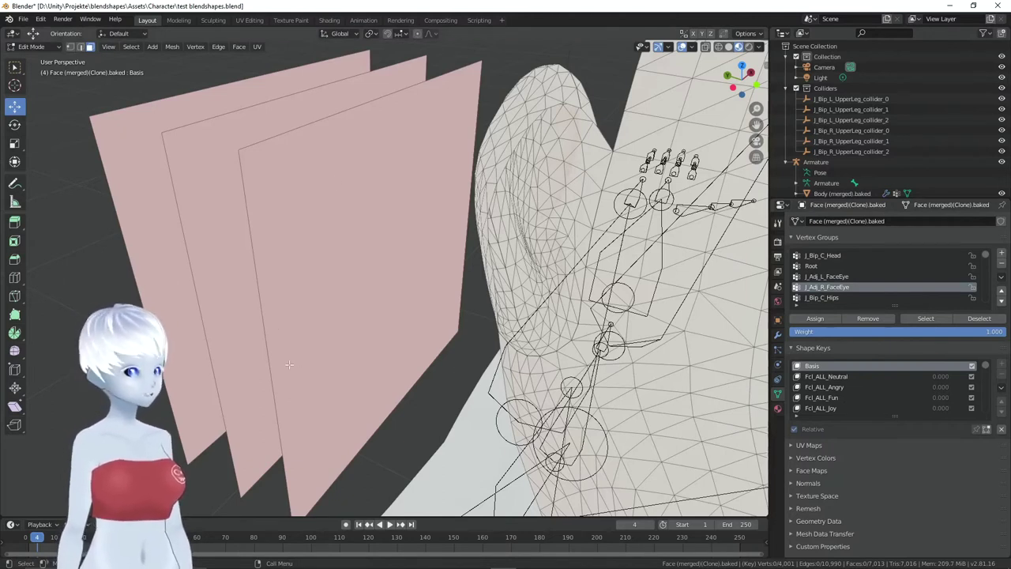
Select the front, middle and back emote plane faces
{"action": "left_click", "coordinate": [263, 297]}
{"action": "left_click", "coordinate": [227, 277], "text": "shift"}
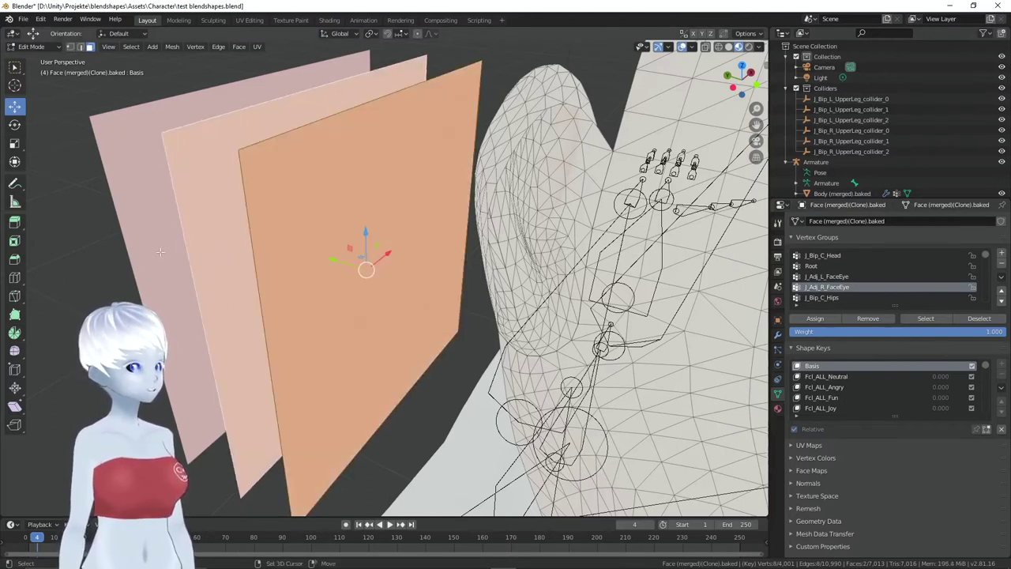
{"action": "left_click", "coordinate": [161, 251], "text": "shift"}
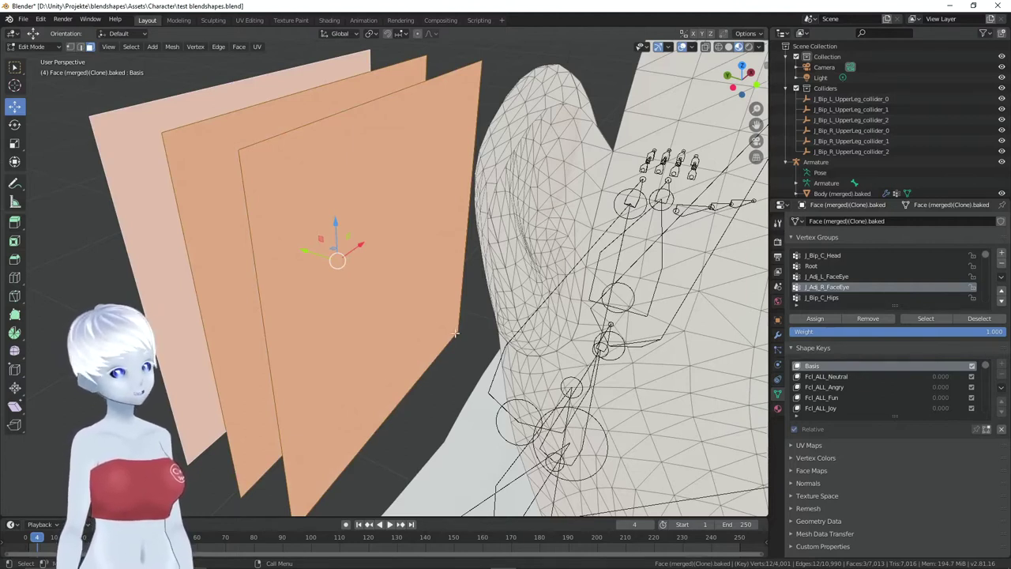
Add an empty material slot to the face mesh and create Material.001 in it
{"action": "left_click", "coordinate": [779, 409]}
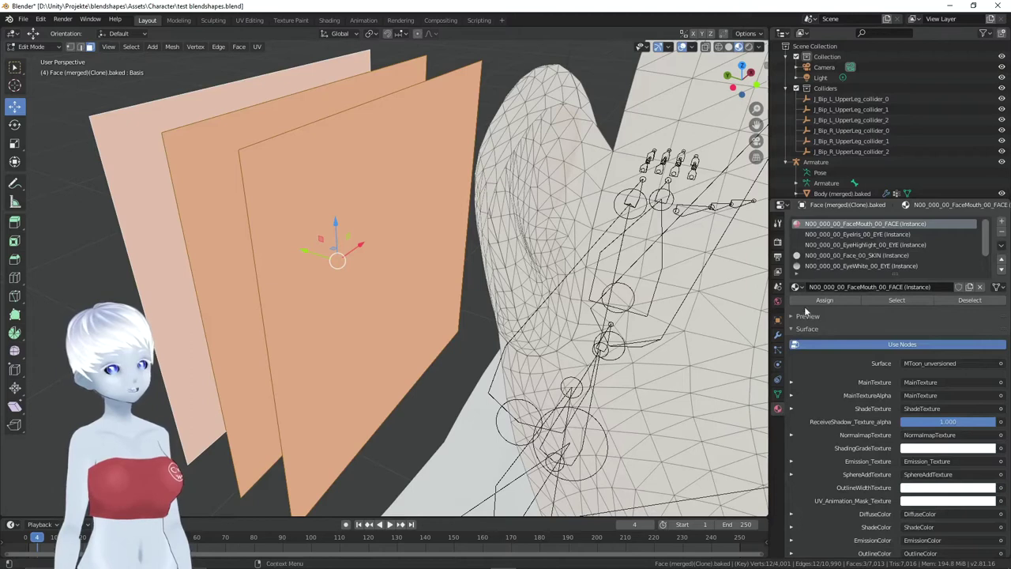
{"action": "scroll", "coordinate": [838, 255], "scroll_direction": "down", "scroll_amount": 2}
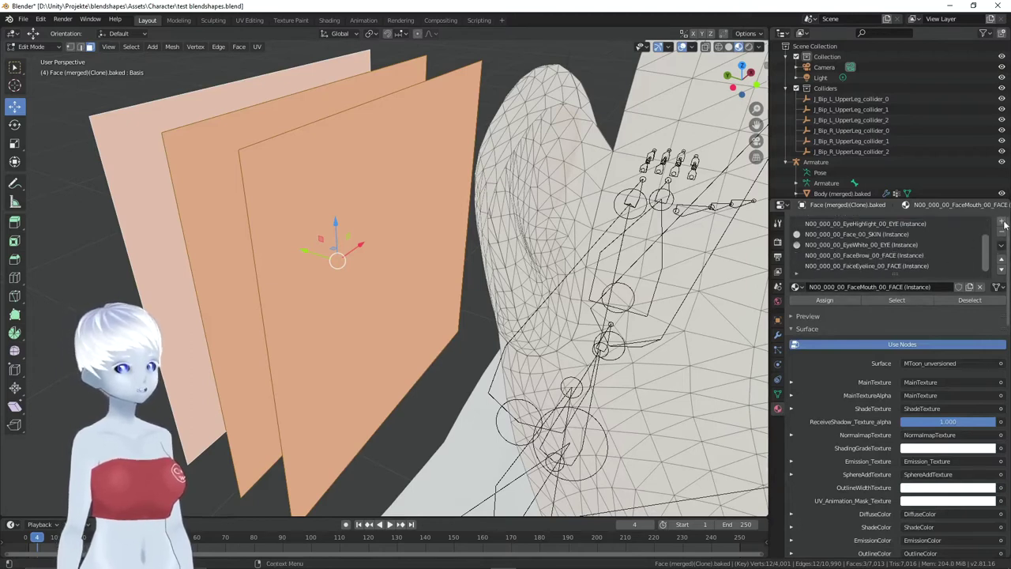
{"action": "left_click", "coordinate": [1002, 223]}
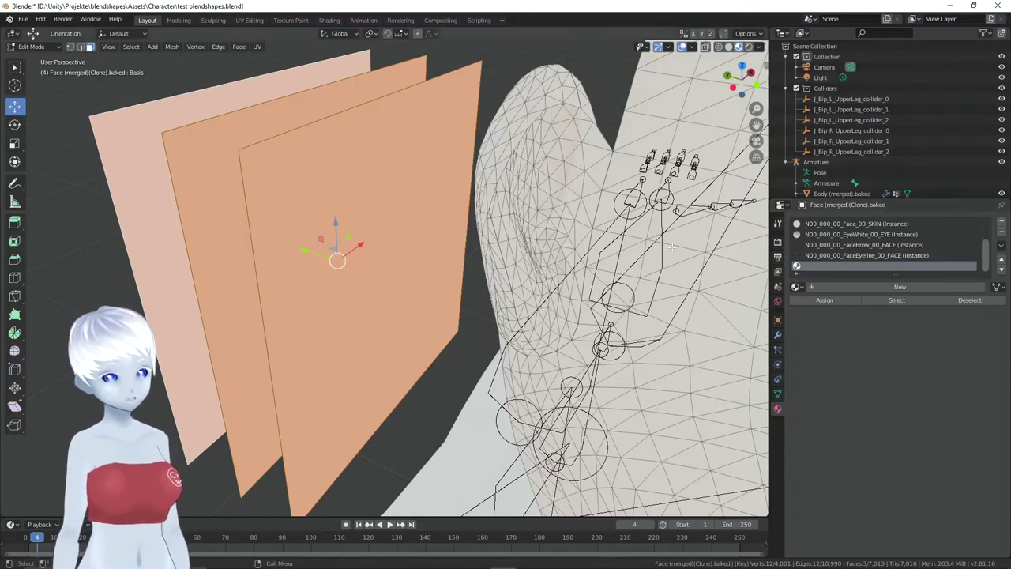
{"action": "left_click", "coordinate": [883, 286]}
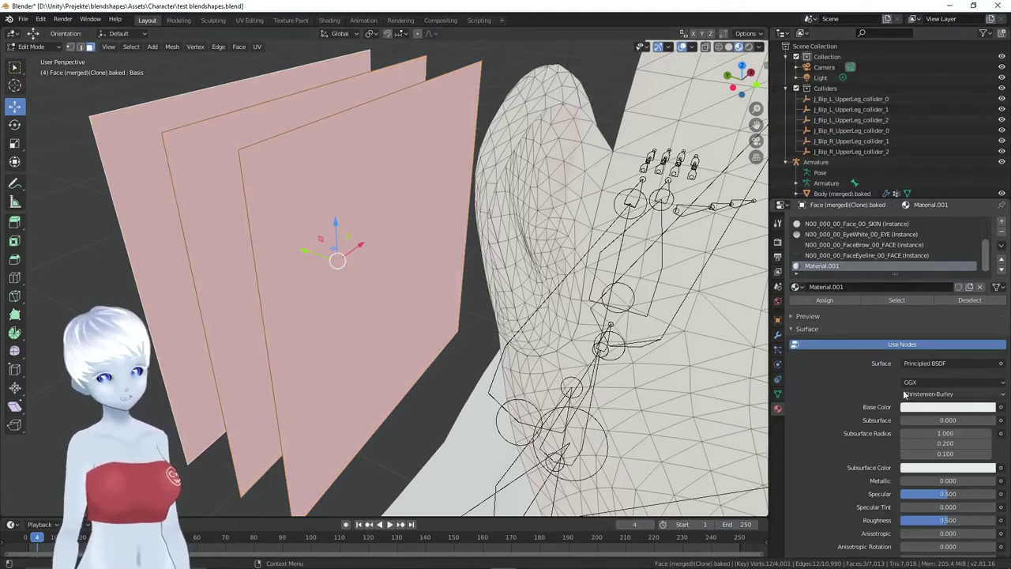
{"action": "middle_click_drag", "start_coordinate": [205, 261], "coordinate": [158, 281]}
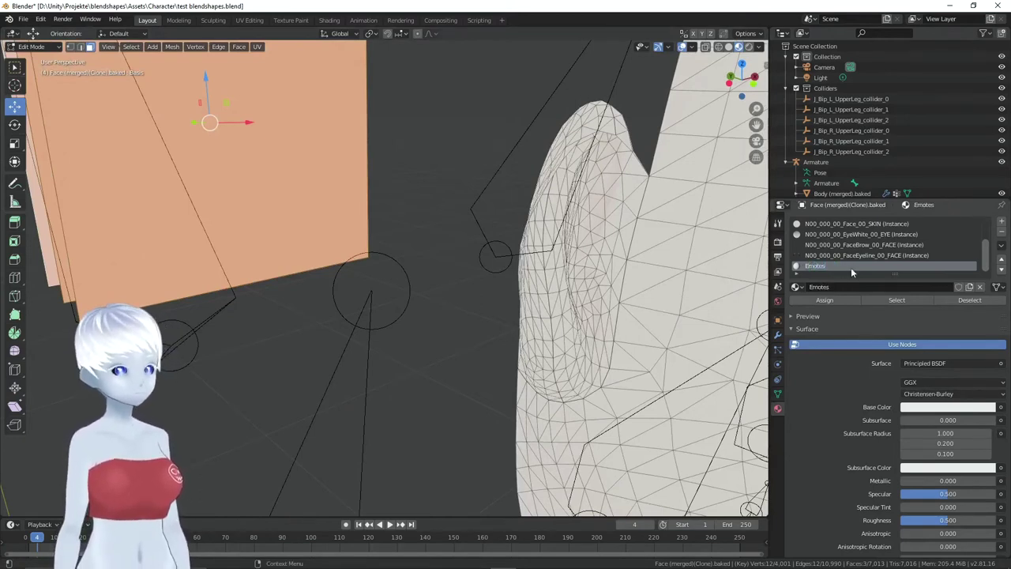
{"action": "middle_click_drag", "start_coordinate": [553, 277], "coordinate": [521, 292]}
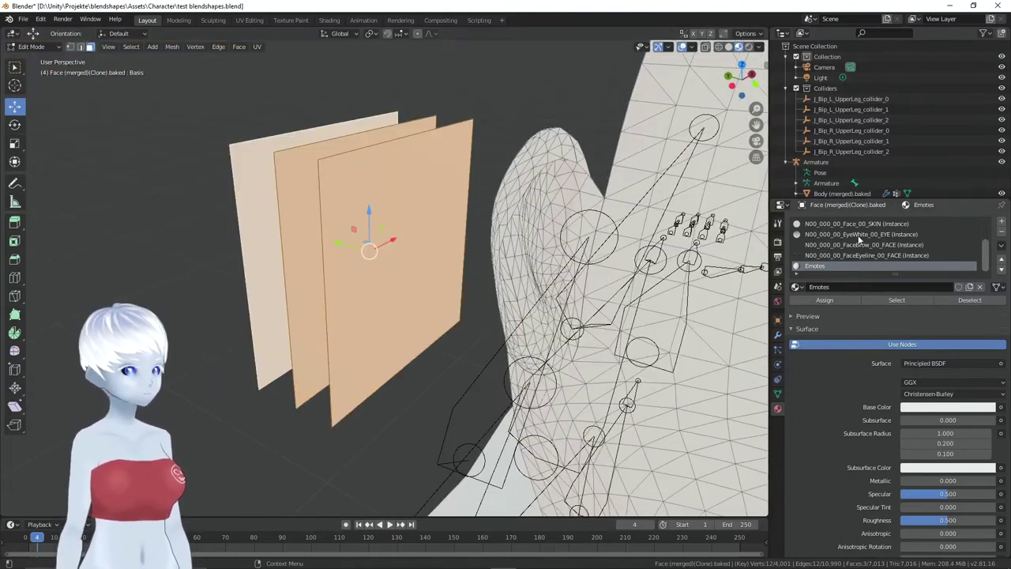
{"action": "left_click", "coordinate": [826, 300]}
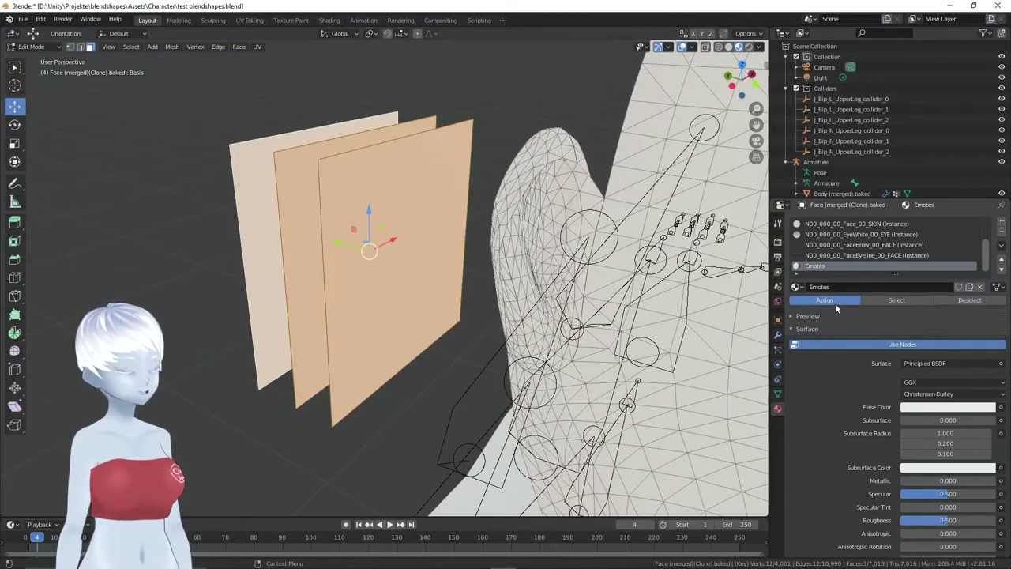
{"action": "left_click", "coordinate": [216, 264]}
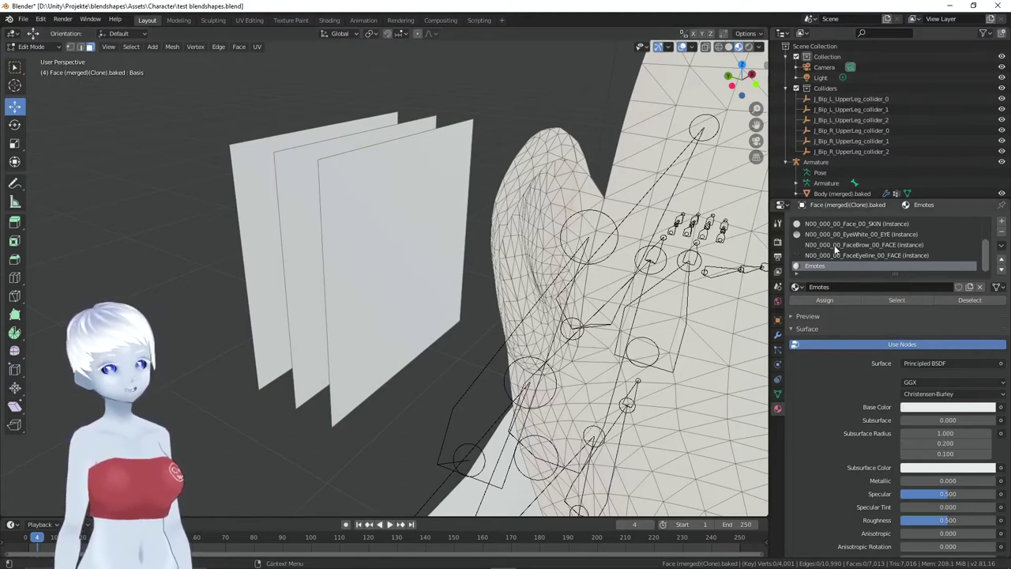
{"action": "scroll", "coordinate": [838, 252], "scroll_direction": "up", "scroll_amount": 3}
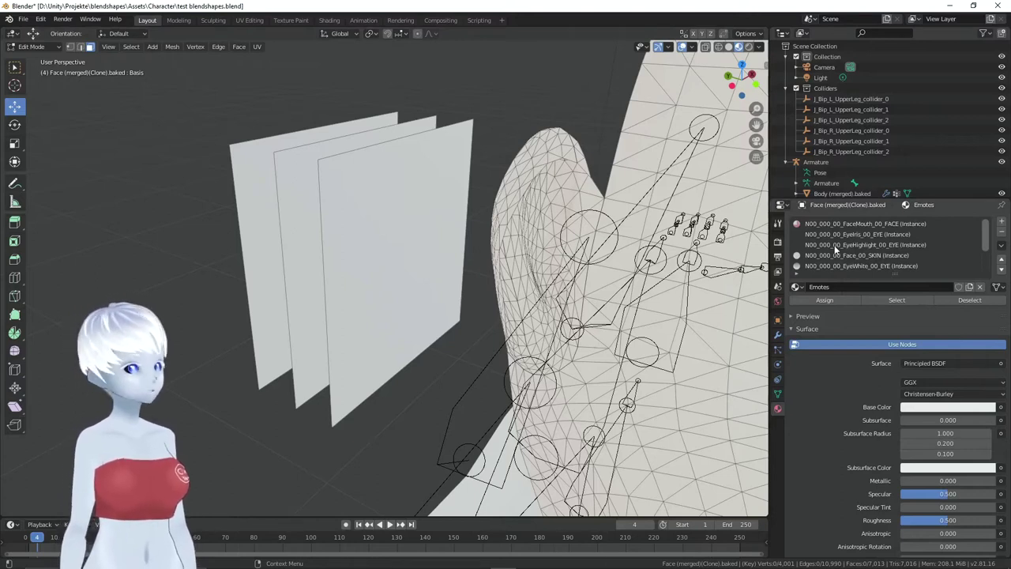
{"action": "scroll", "coordinate": [836, 249], "scroll_direction": "down", "scroll_amount": 3}
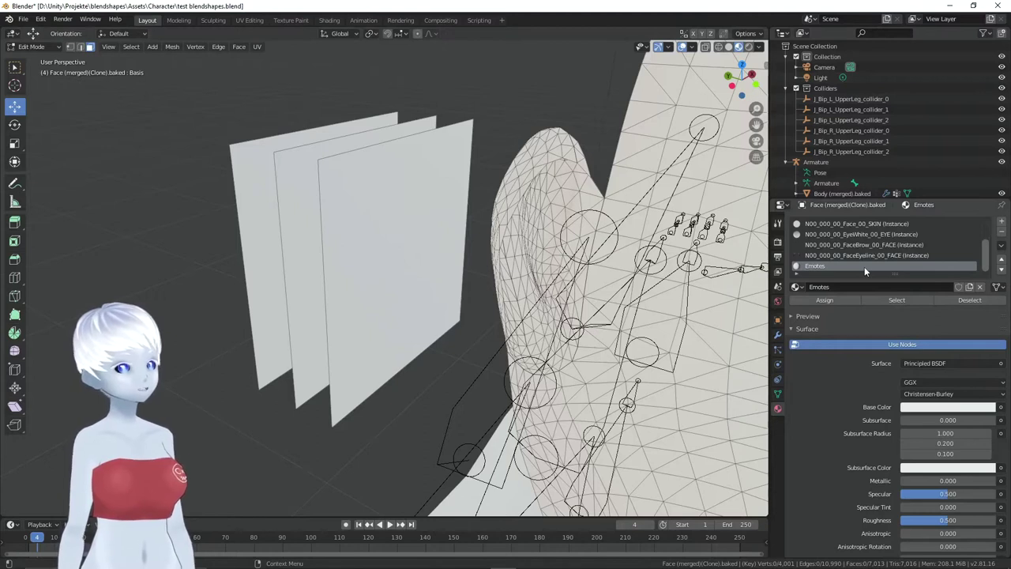
{"action": "scroll", "coordinate": [881, 255], "scroll_direction": "up", "scroll_amount": 3}
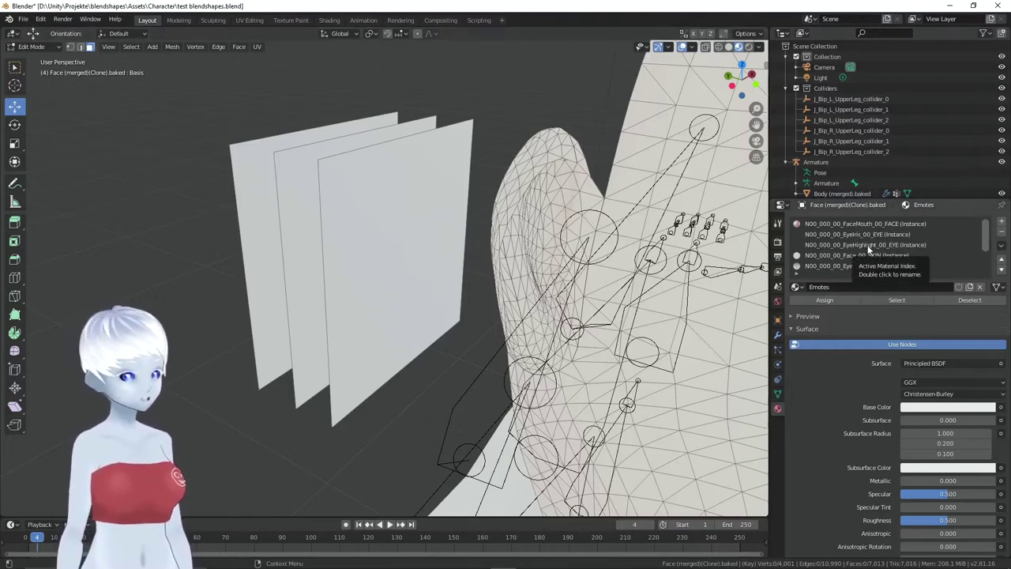
{"action": "scroll", "coordinate": [869, 249], "scroll_direction": "down", "scroll_amount": 3}
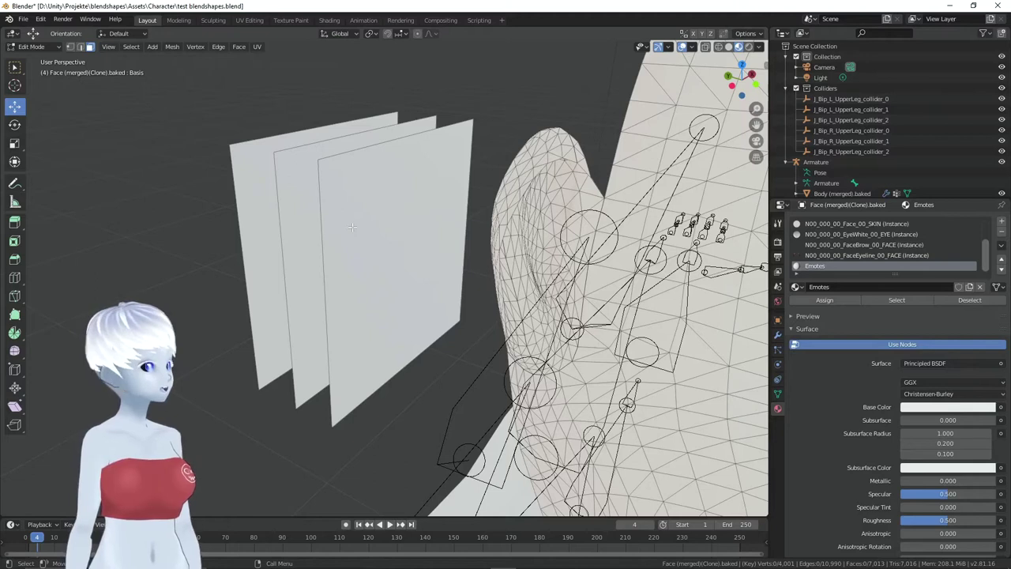
{"action": "key", "text": "ctrl+z"}
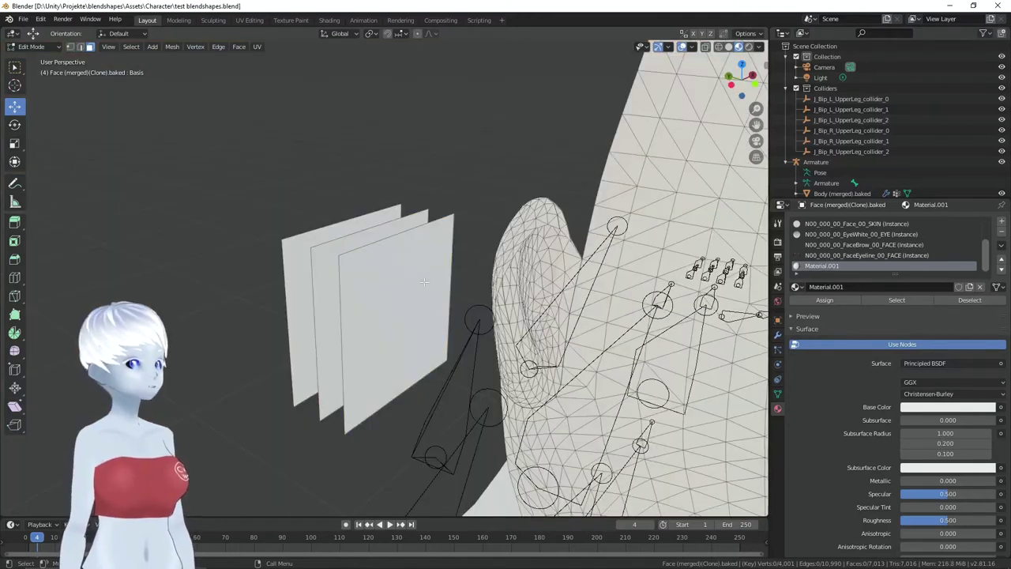
{"action": "left_click", "coordinate": [379, 250]}
{"action": "left_click", "coordinate": [297, 241], "text": "shift"}
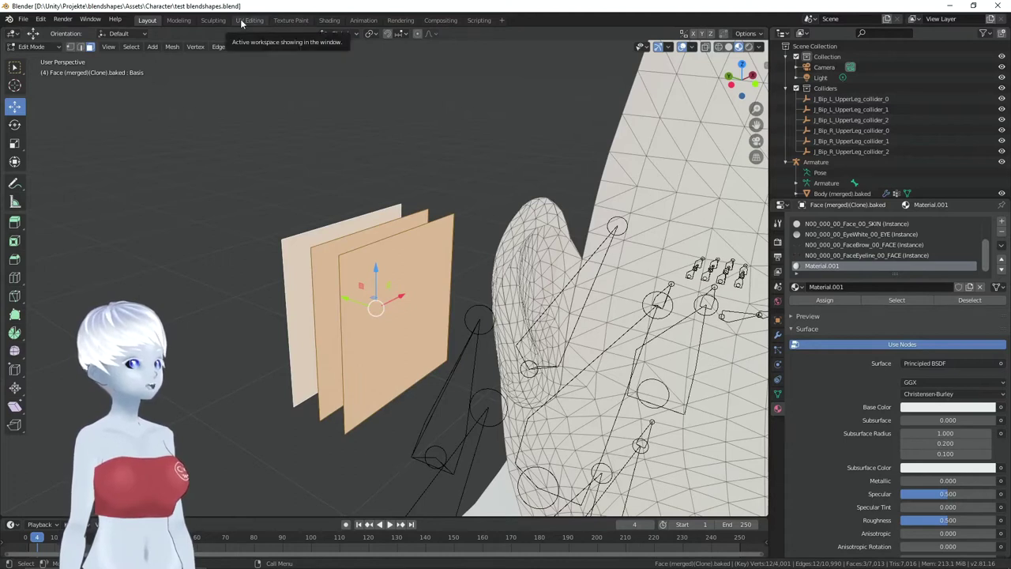
Switch to the UV Editing workspace and pan until the planes' square UV tiles are visible
{"action": "left_click", "coordinate": [249, 20]}
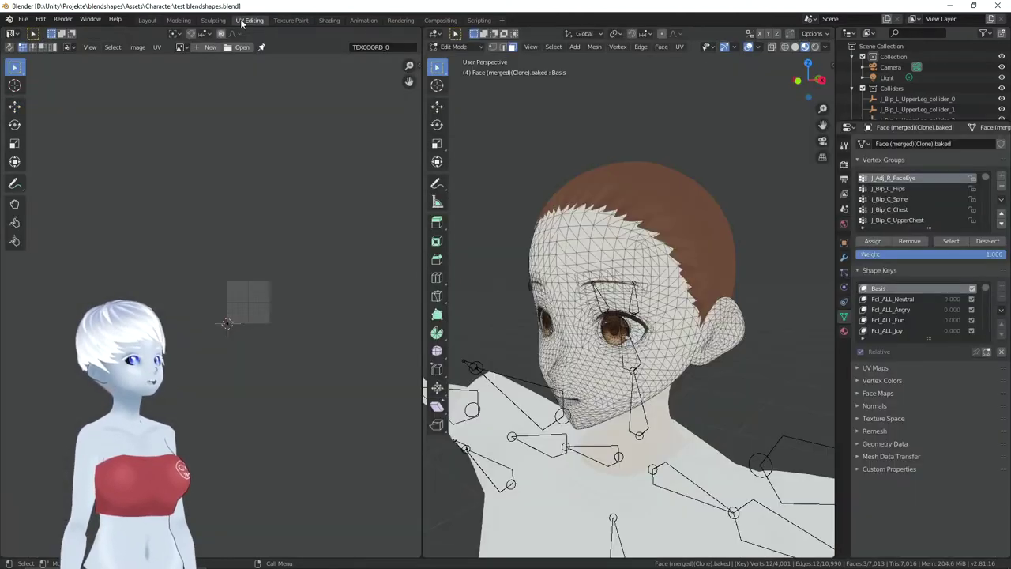
{"action": "right_click", "coordinate": [330, 285]}
{"action": "middle_click_drag", "start_coordinate": [278, 245], "coordinate": [162, 268]}
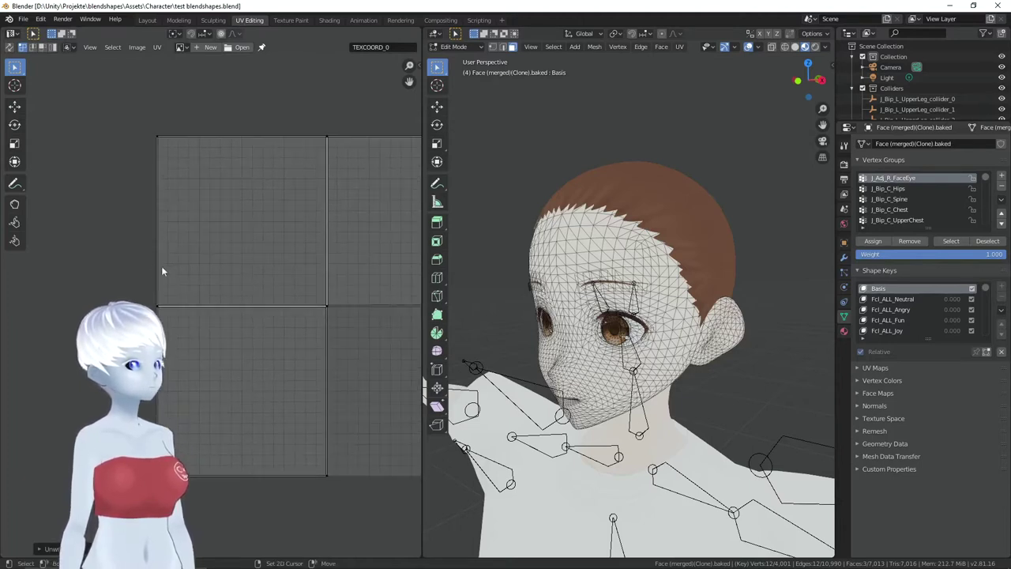
{"action": "middle_click_drag", "start_coordinate": [348, 190], "coordinate": [306, 190]}
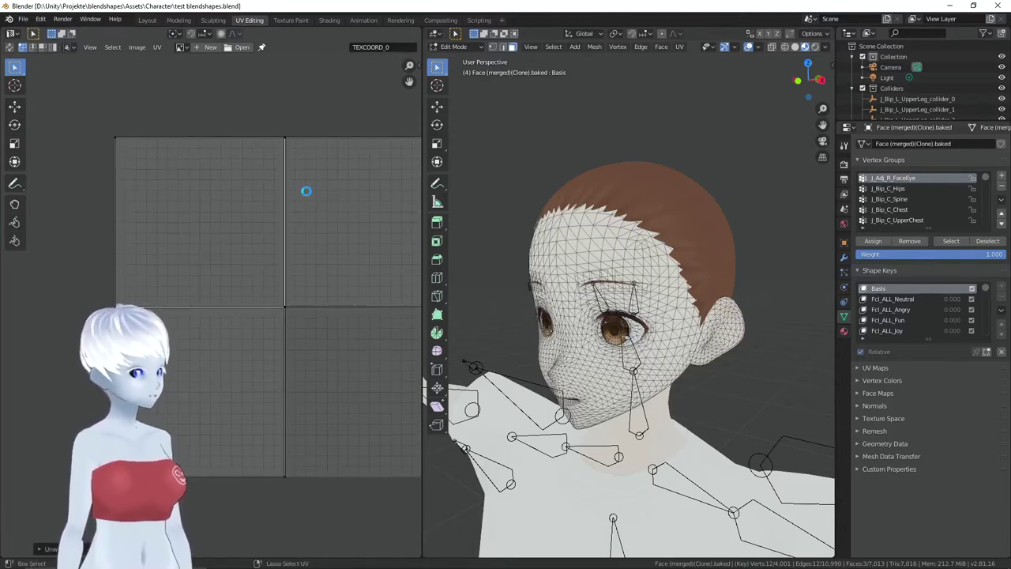
{"action": "scroll", "coordinate": [305, 294], "scroll_direction": "down", "scroll_amount": 4}
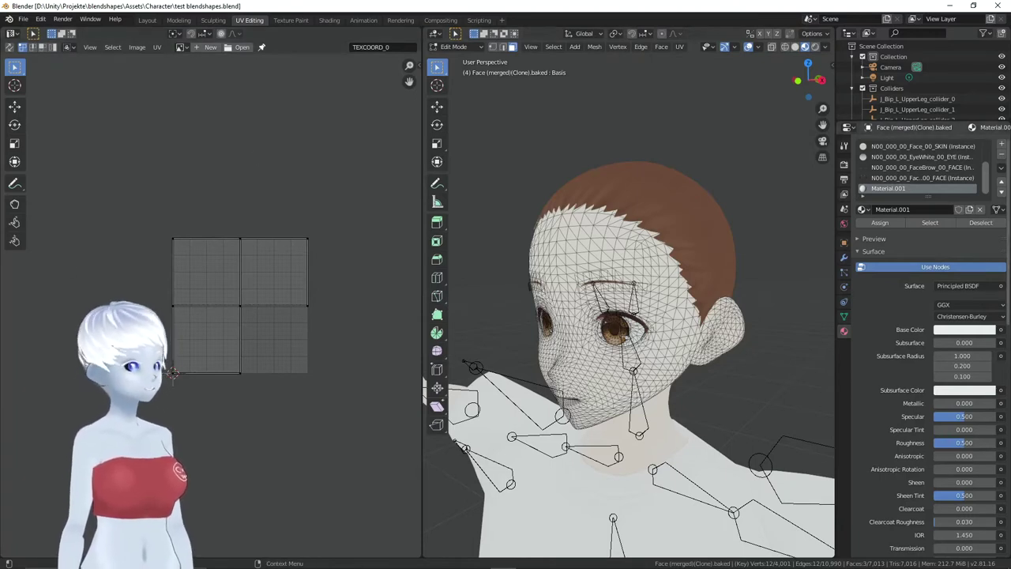
Feed Material.001's Base Color from a new 512×512 image texture
{"action": "left_click", "coordinate": [1001, 329]}
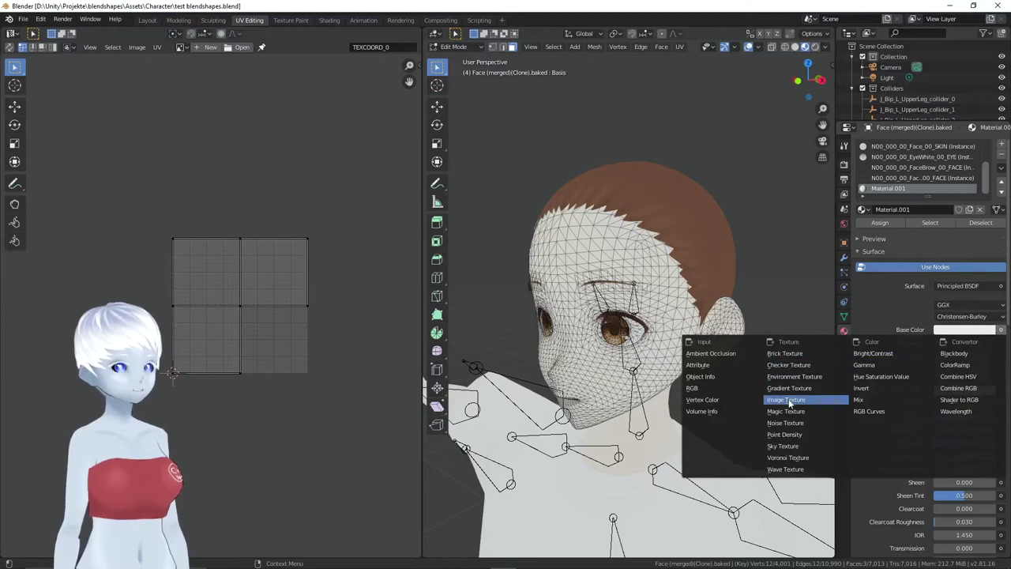
{"action": "left_click", "coordinate": [786, 400]}
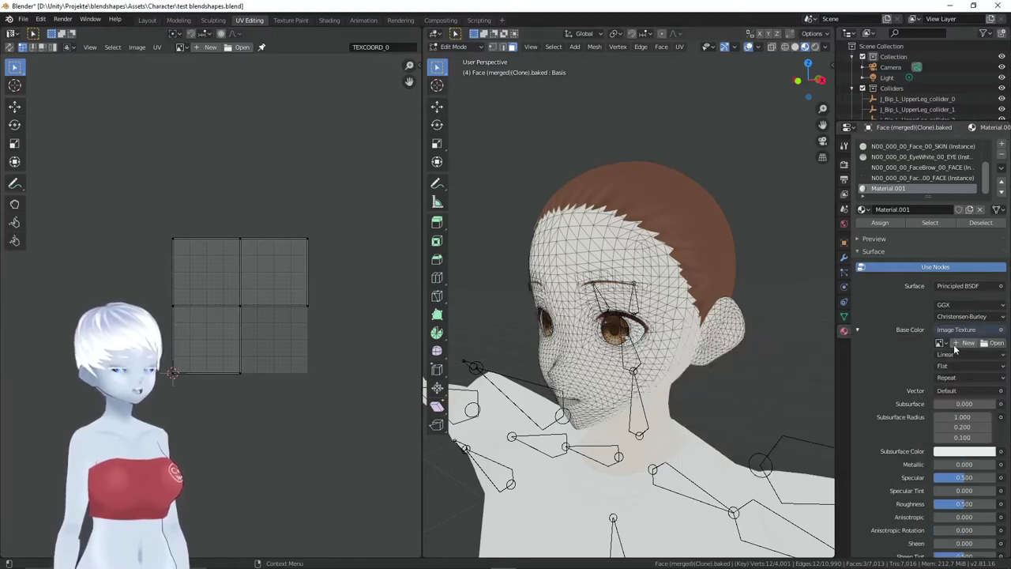
{"action": "left_click", "coordinate": [964, 343]}
{"action": "left_click", "coordinate": [963, 350]}
{"action": "type", "text": "512"}
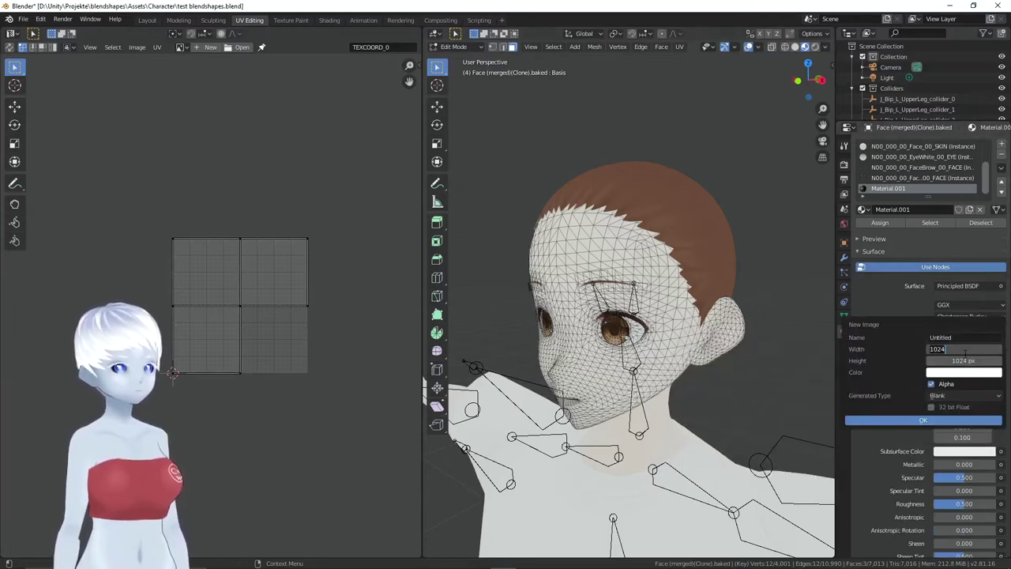
{"action": "key", "text": "Return"}
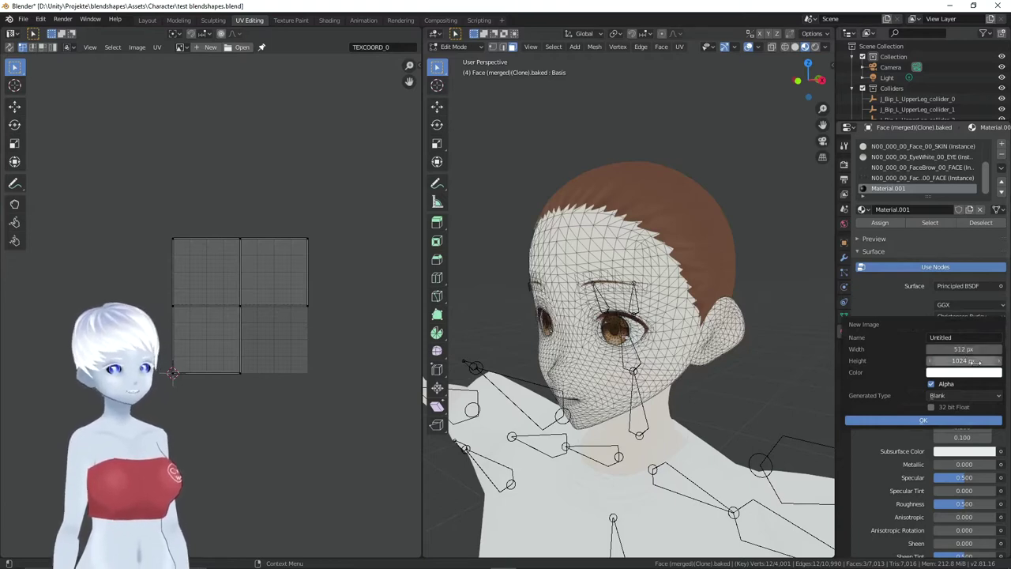
{"action": "left_click", "coordinate": [977, 362]}
{"action": "type", "text": "51"}
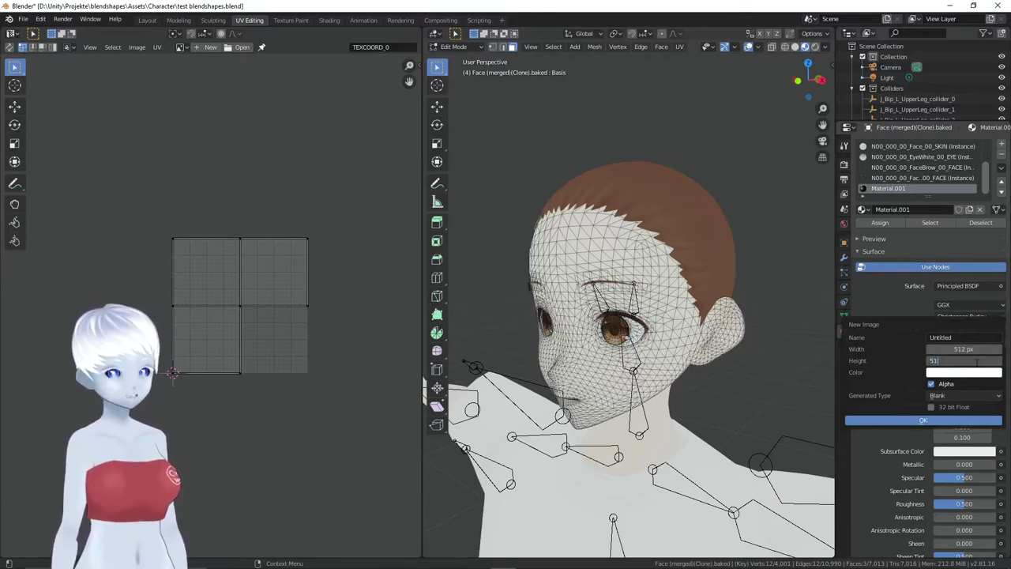
{"action": "left_click", "coordinate": [939, 421]}
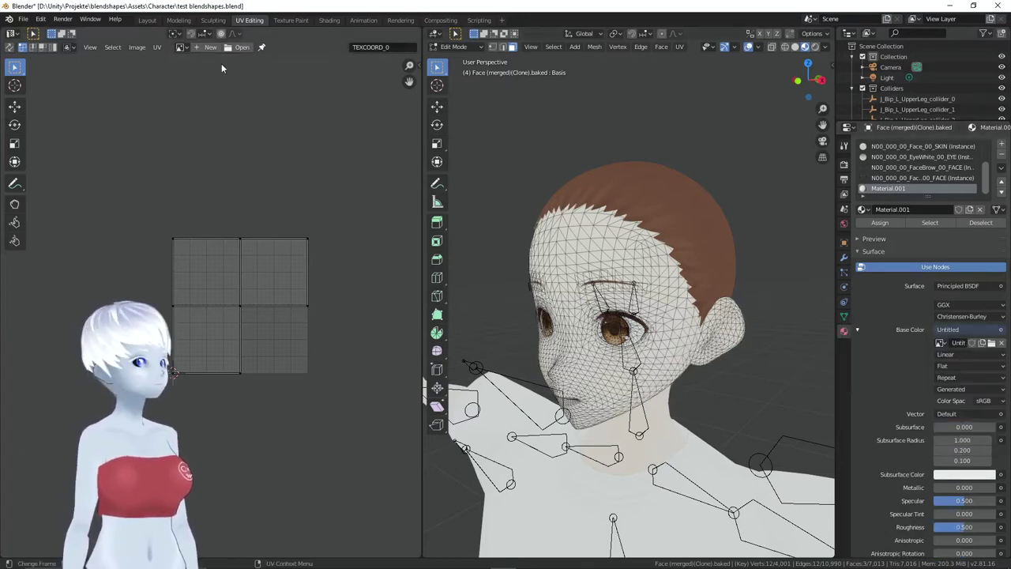
Display the new Untitled image in the UV editor
{"action": "left_click", "coordinate": [181, 46]}
{"action": "scroll", "coordinate": [237, 127], "scroll_direction": "down", "scroll_amount": 5}
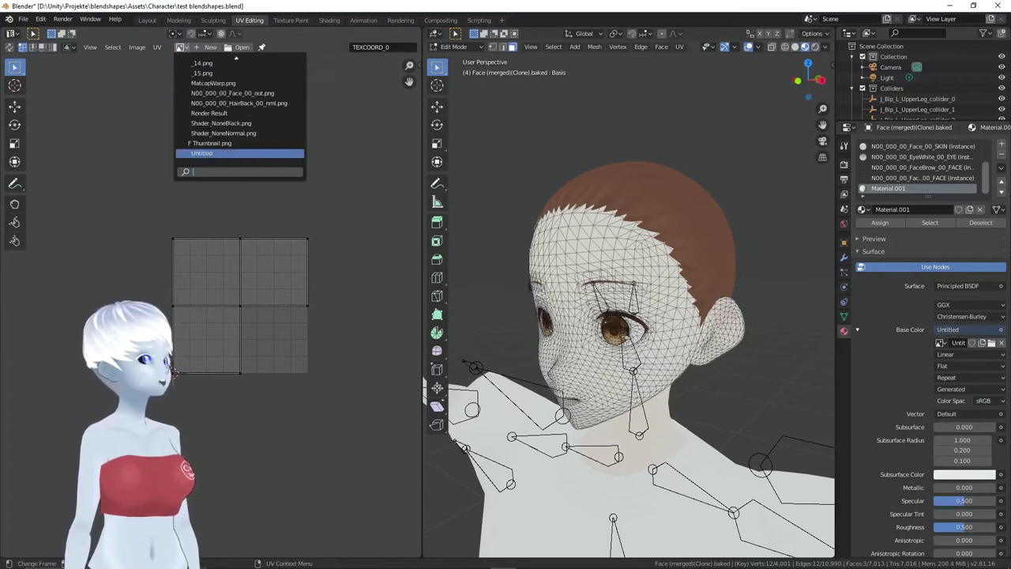
{"action": "left_click", "coordinate": [200, 155]}
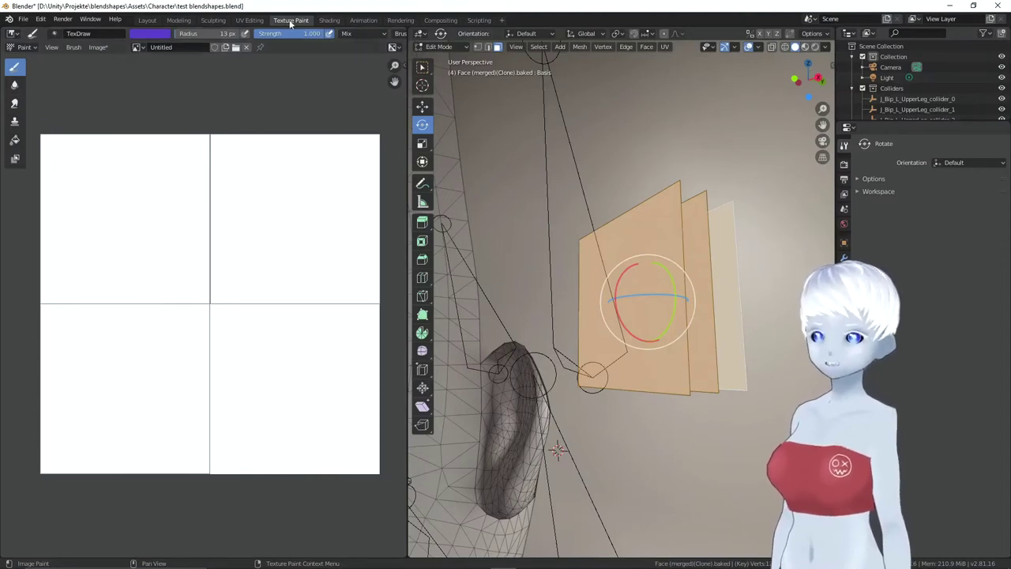
Paint a purple drop in the top-left quarter and a yellow-green star in the top-right quarter
{"action": "mouse_move", "coordinate": [135, 172]}
{"action": "left_mouse_down"}
{"action": "mouse_move", "coordinate": [120, 203]}
{"action": "mouse_move", "coordinate": [141, 261]}
{"action": "mouse_move", "coordinate": [135, 169]}
{"action": "mouse_move", "coordinate": [112, 237]}
{"action": "mouse_move", "coordinate": [138, 221]}
{"action": "mouse_move", "coordinate": [129, 248]}
{"action": "mouse_move", "coordinate": [138, 208]}
{"action": "mouse_move", "coordinate": [138, 251]}
{"action": "mouse_move", "coordinate": [110, 260]}
{"action": "mouse_move", "coordinate": [140, 242]}
{"action": "mouse_move", "coordinate": [113, 253]}
{"action": "mouse_move", "coordinate": [113, 209]}
{"action": "left_mouse_up"}
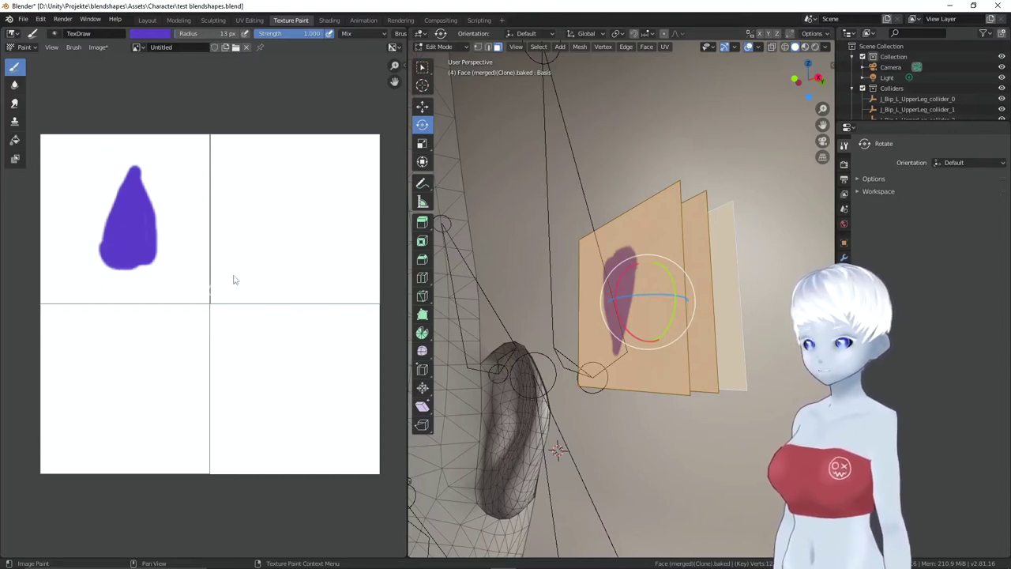
{"action": "left_click", "coordinate": [152, 38]}
{"action": "left_click", "coordinate": [158, 103]}
{"action": "mouse_move", "coordinate": [285, 200]}
{"action": "left_mouse_down"}
{"action": "mouse_move", "coordinate": [316, 215]}
{"action": "mouse_move", "coordinate": [307, 264]}
{"action": "mouse_move", "coordinate": [260, 259]}
{"action": "mouse_move", "coordinate": [286, 205]}
{"action": "left_mouse_up"}
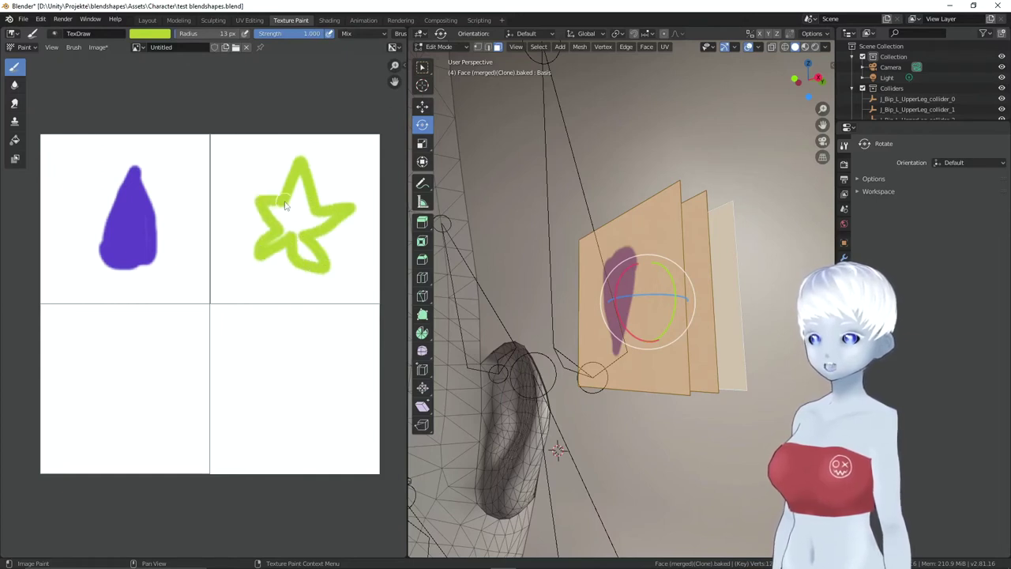
Change the brush to pink and paint an anger mark in the bottom-left quarter
{"action": "left_click", "coordinate": [146, 35]}
{"action": "left_click", "coordinate": [177, 112]}
{"action": "mouse_move", "coordinate": [119, 322]}
{"action": "left_mouse_down"}
{"action": "mouse_move", "coordinate": [109, 345]}
{"action": "mouse_move", "coordinate": [77, 354]}
{"action": "mouse_move", "coordinate": [102, 387]}
{"action": "mouse_move", "coordinate": [95, 425]}
{"action": "left_mouse_up"}
{"action": "left_click_drag", "start_coordinate": [134, 429], "coordinate": [164, 408]}
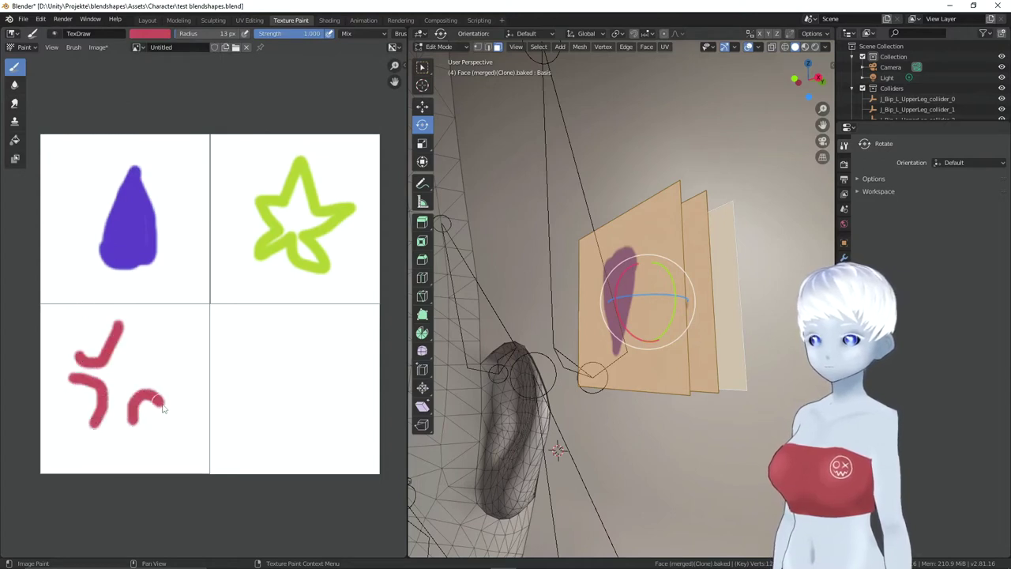
{"action": "left_click_drag", "start_coordinate": [143, 349], "coordinate": [174, 372]}
Sample the star's yellow-green colour and fill in the inside of the star
{"action": "left_click", "coordinate": [154, 35]}
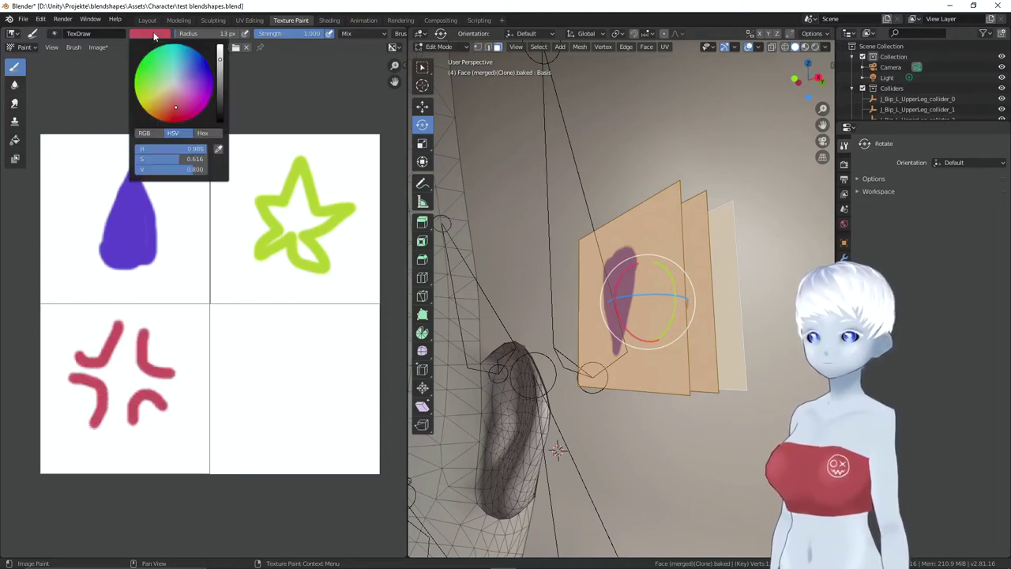
{"action": "left_click", "coordinate": [222, 150]}
{"action": "left_click", "coordinate": [262, 201]}
{"action": "mouse_move", "coordinate": [289, 217]}
{"action": "left_mouse_down"}
{"action": "mouse_move", "coordinate": [280, 253]}
{"action": "mouse_move", "coordinate": [304, 186]}
{"action": "mouse_move", "coordinate": [289, 205]}
{"action": "left_mouse_up"}
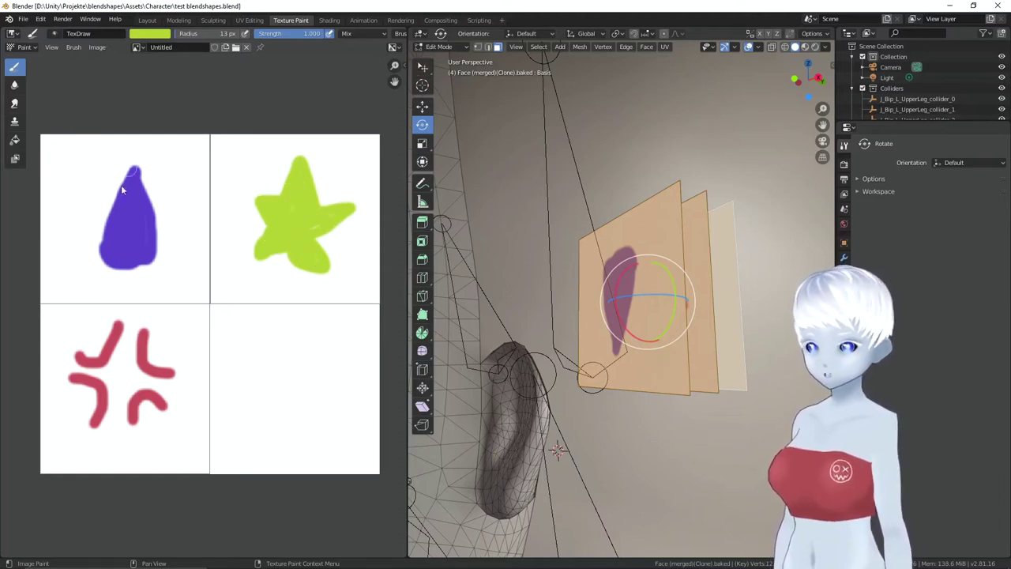
Rotate the selected card planes, setting the redo panel's Y-axis angle to 180°
{"action": "left_click_drag", "start_coordinate": [666, 271], "coordinate": [666, 406]}
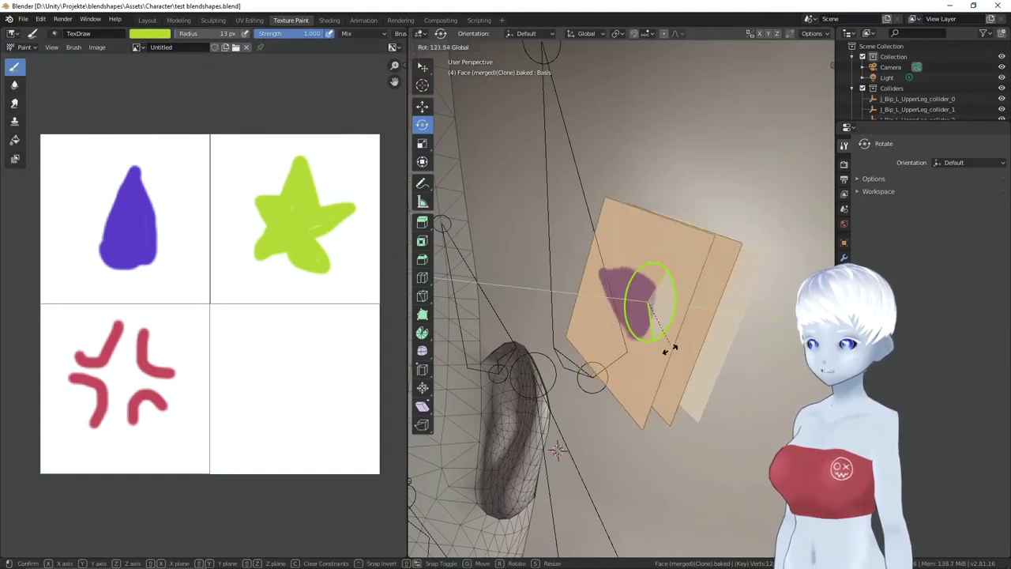
{"action": "left_click", "coordinate": [548, 510]}
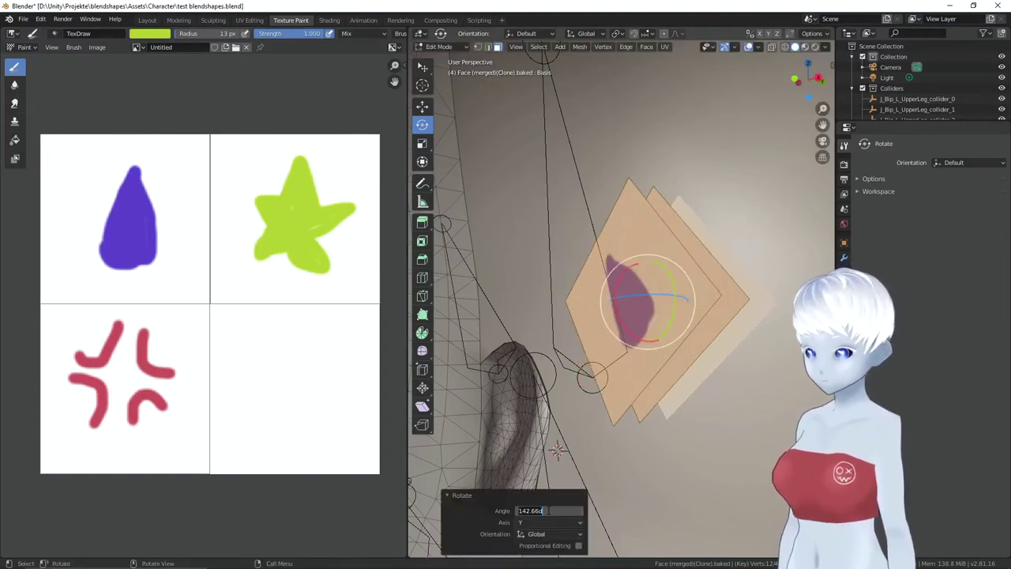
{"action": "key", "text": "Return"}
{"action": "left_click", "coordinate": [548, 511]}
{"action": "type", "text": "180"}
{"action": "key", "text": "Return"}
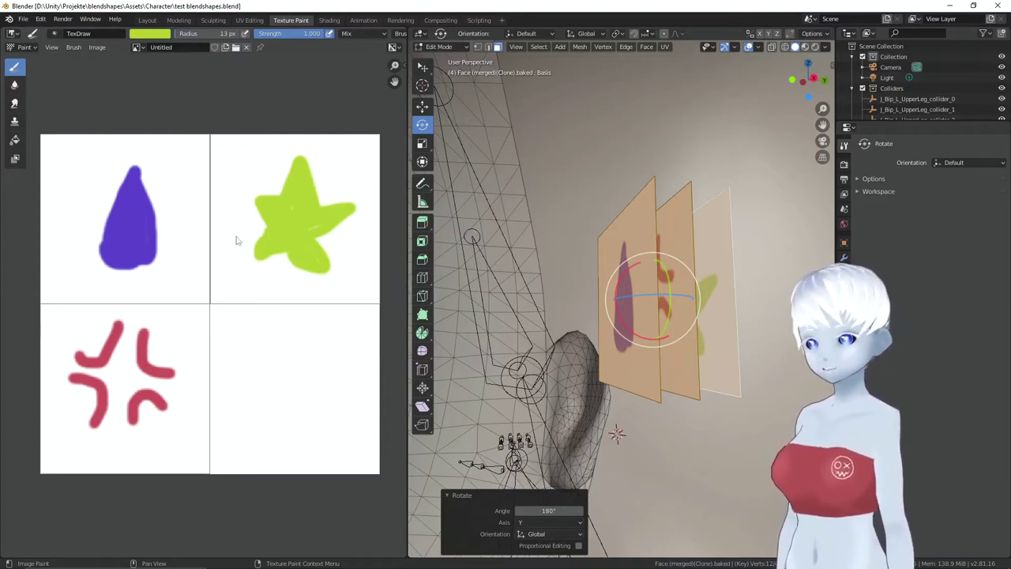
Save the Untitled image with Save As as emotes.png in the Character folder
{"action": "left_click", "coordinate": [101, 49]}
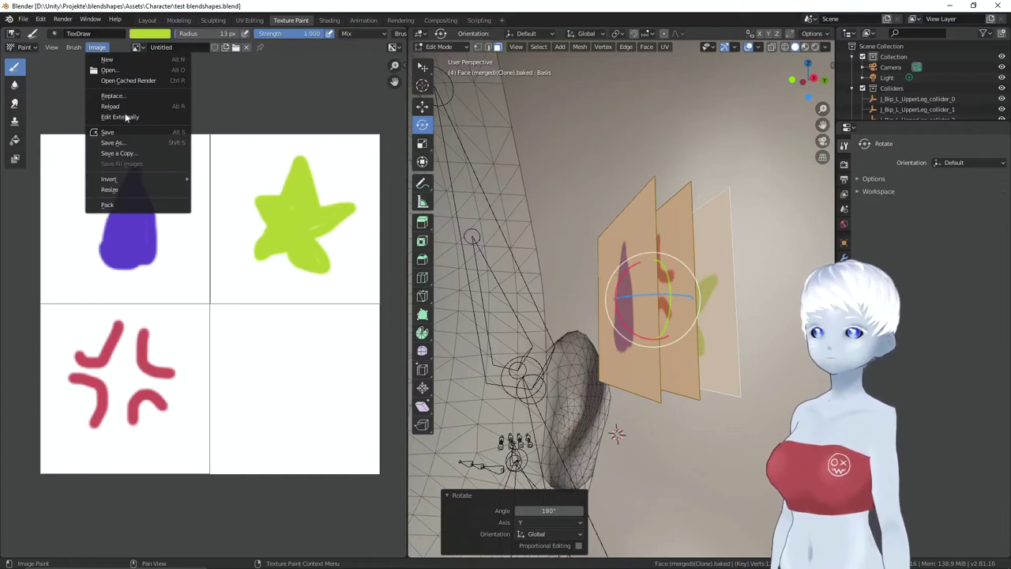
{"action": "left_click", "coordinate": [134, 143]}
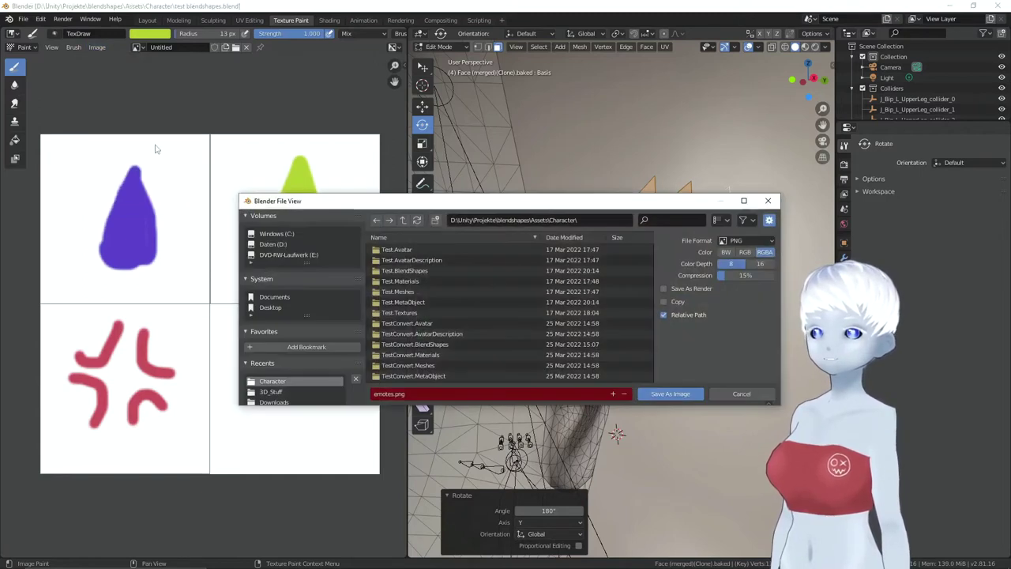
{"action": "left_click", "coordinate": [525, 220]}
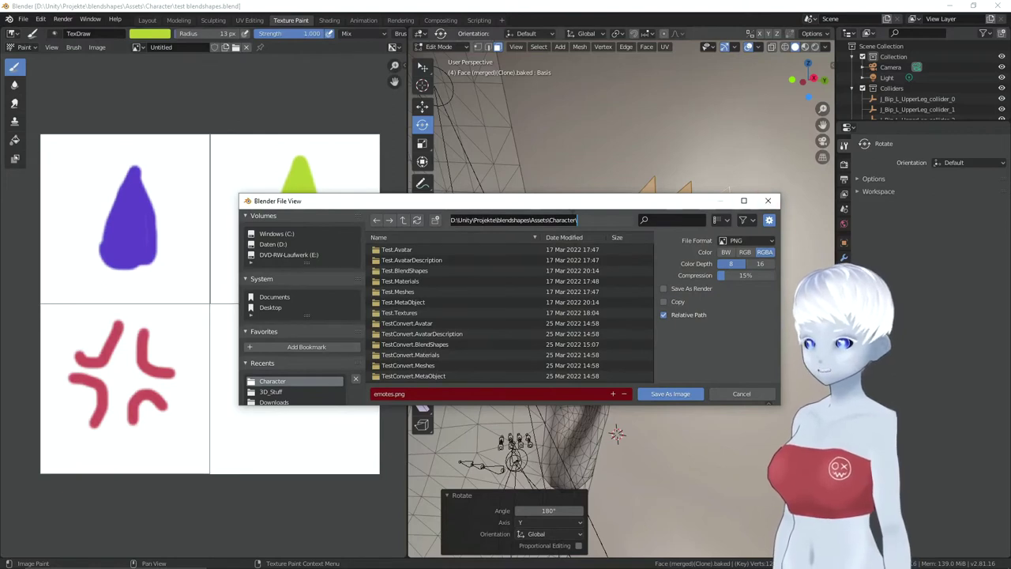
{"action": "left_click", "coordinate": [772, 203]}
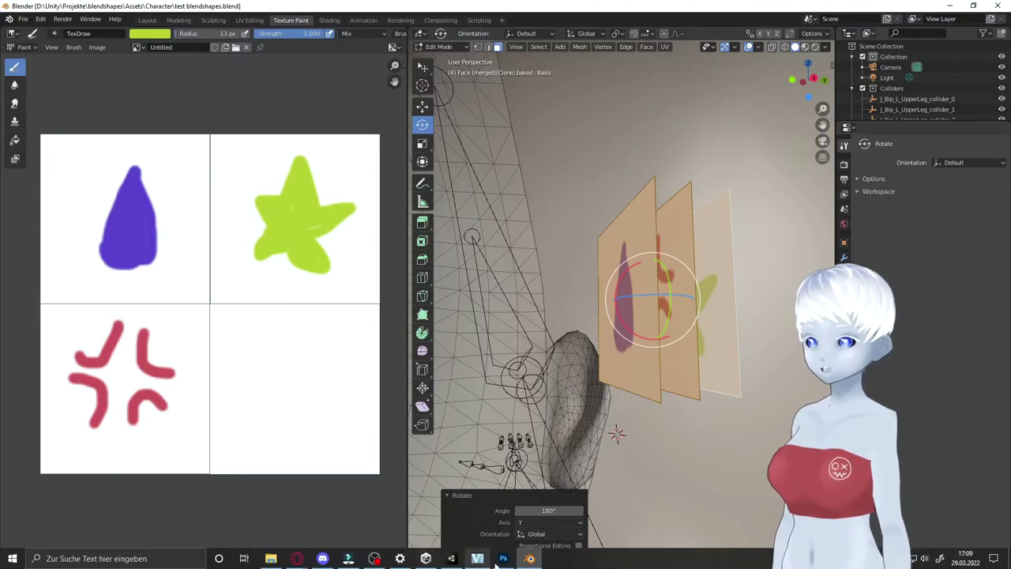
{"action": "left_click", "coordinate": [503, 558]}
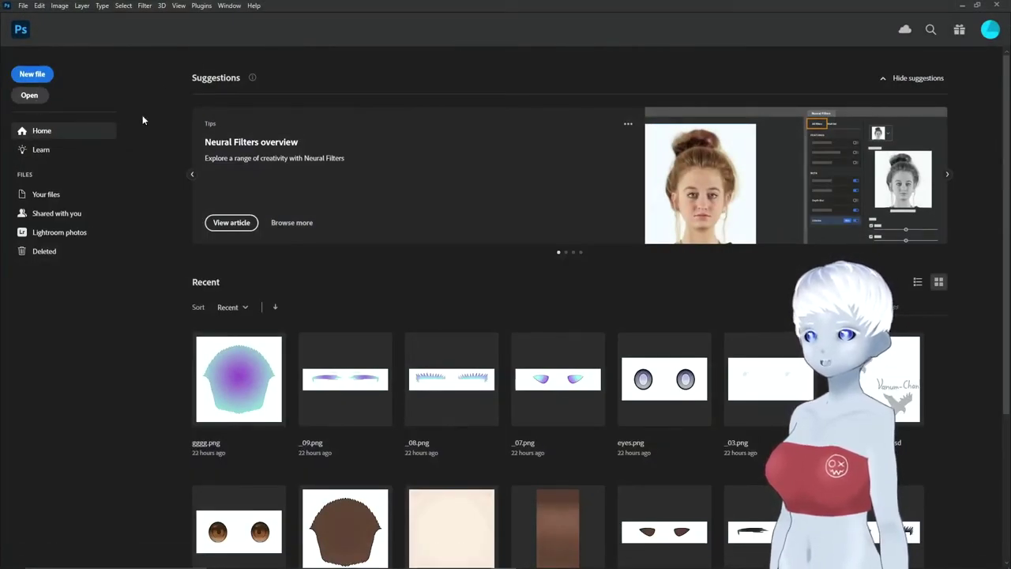
Open emotes.png from the Character assets folder in Photoshop
{"action": "left_click", "coordinate": [248, 28]}
{"action": "type", "text": "D:\\Unity\\Projekte\\blendshapes\\Assets\\Character\\"}
{"action": "key", "text": "Return"}
{"action": "scroll", "coordinate": [190, 208], "scroll_direction": "down", "scroll_amount": 3}
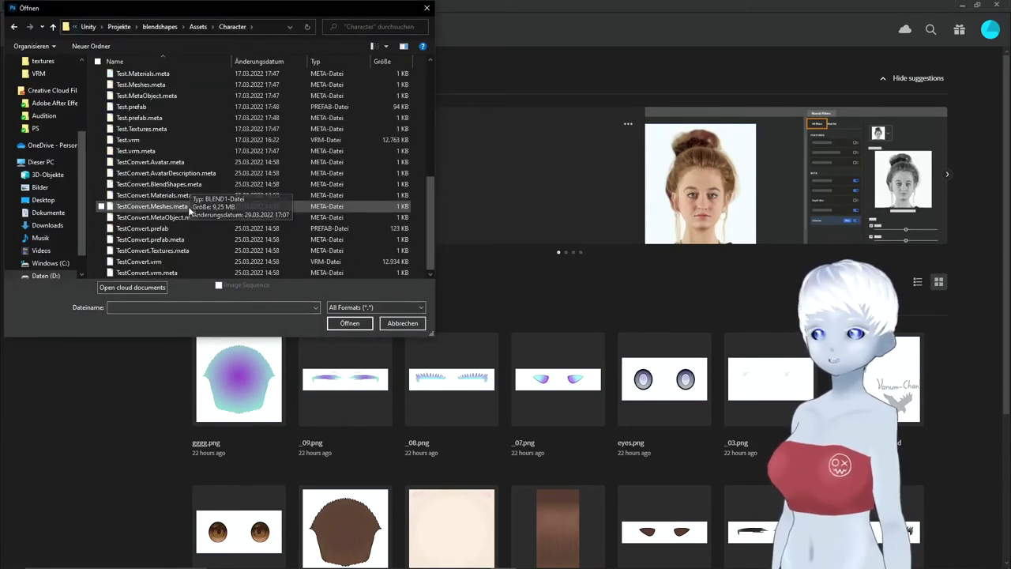
{"action": "scroll", "coordinate": [188, 210], "scroll_direction": "up", "scroll_amount": 1}
{"action": "scroll", "coordinate": [180, 213], "scroll_direction": "up", "scroll_amount": 1}
{"action": "scroll", "coordinate": [174, 216], "scroll_direction": "up", "scroll_amount": 1}
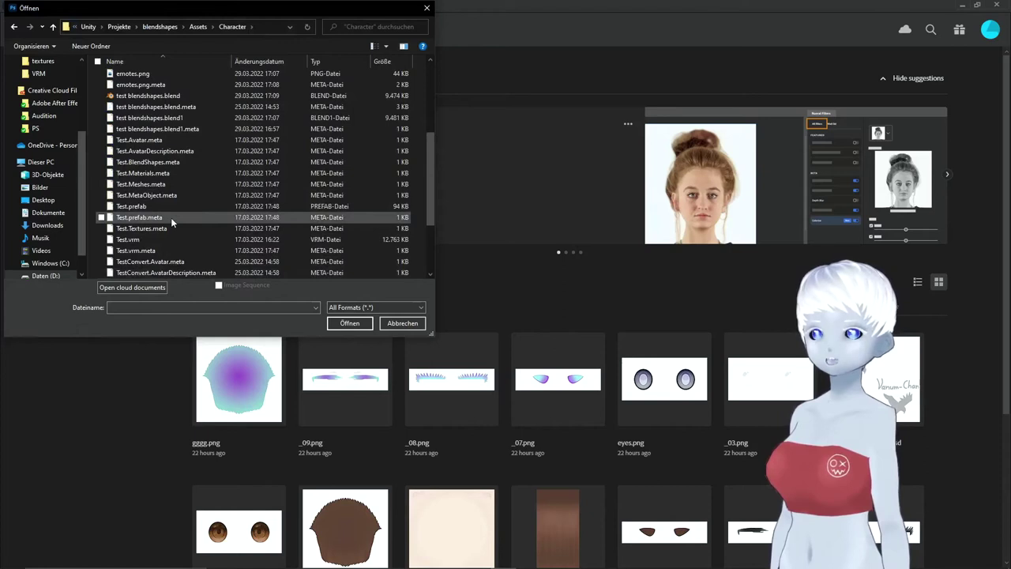
{"action": "scroll", "coordinate": [171, 218], "scroll_direction": "up", "scroll_amount": 2}
{"action": "left_click", "coordinate": [162, 140]}
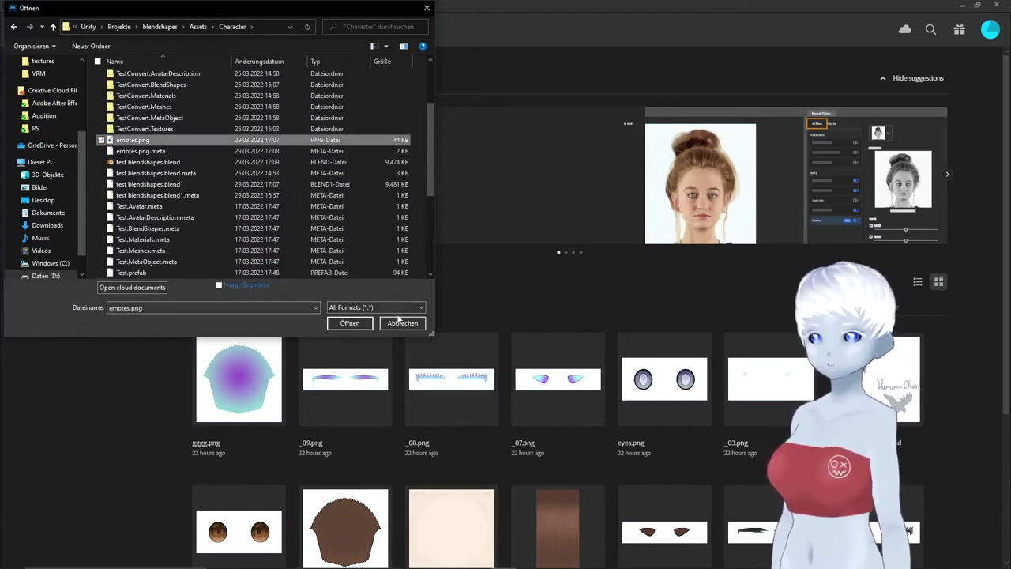
{"action": "left_click", "coordinate": [363, 323]}
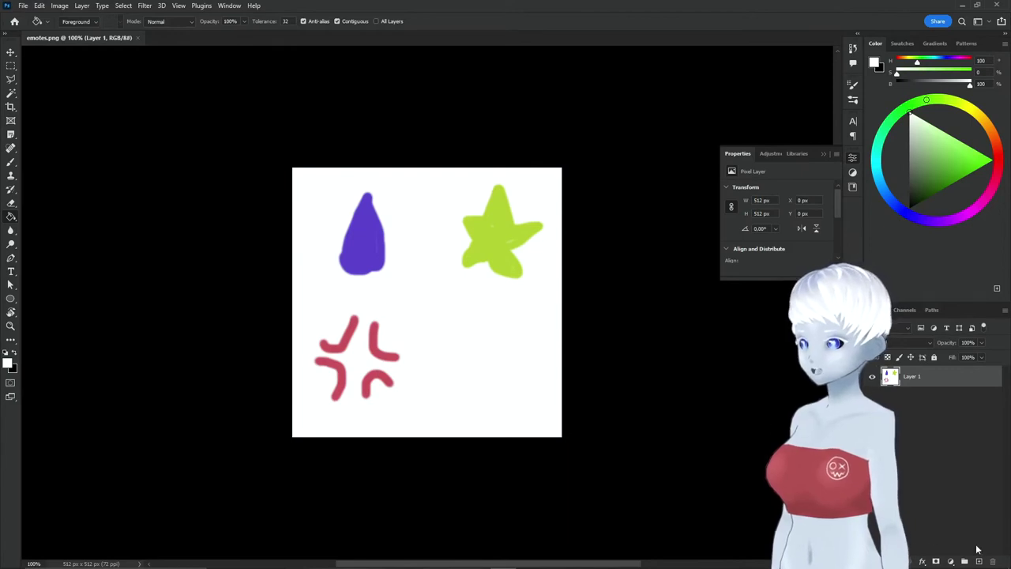
Add a new layer, set up a blue brush, and select Layer 1
{"action": "left_click", "coordinate": [979, 561]}
{"action": "key", "text": "u"}
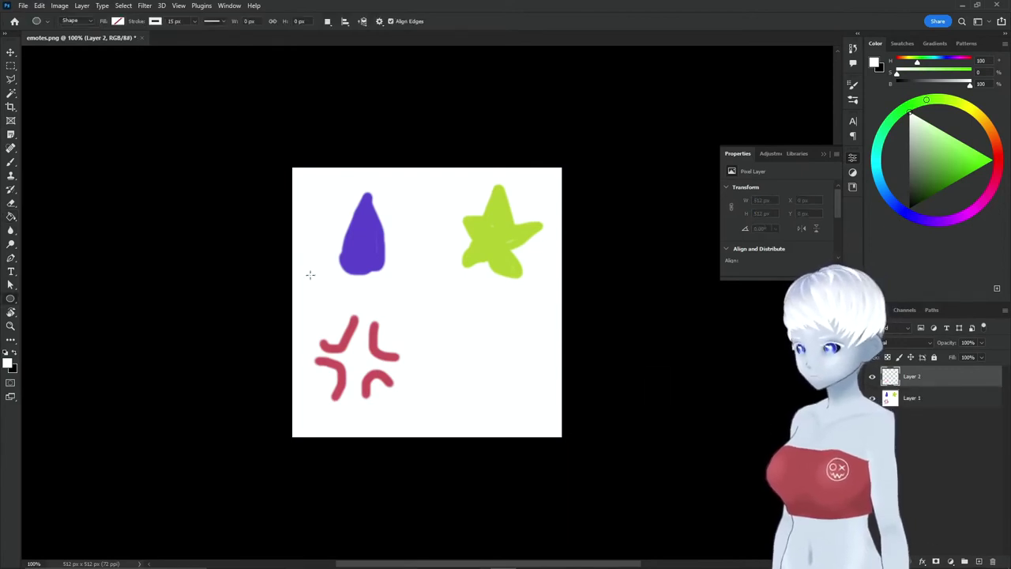
{"action": "left_click", "coordinate": [11, 164]}
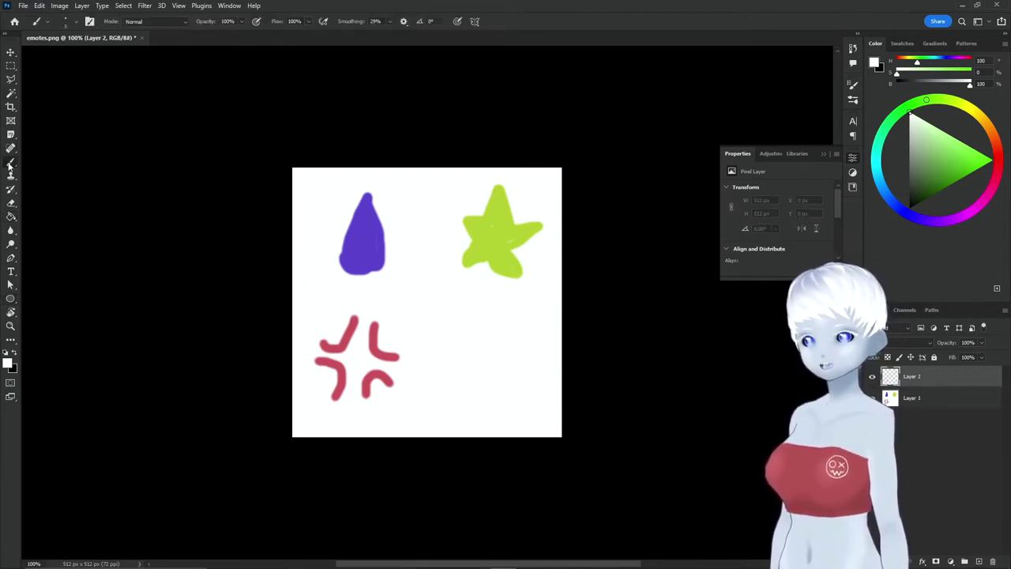
{"action": "left_click", "coordinate": [908, 214]}
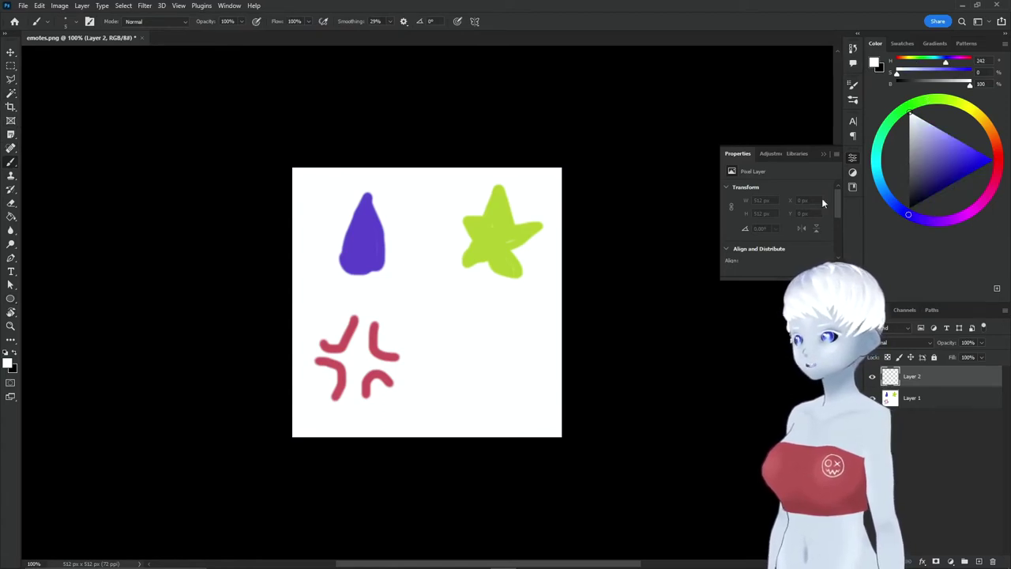
{"action": "left_click", "coordinate": [925, 405]}
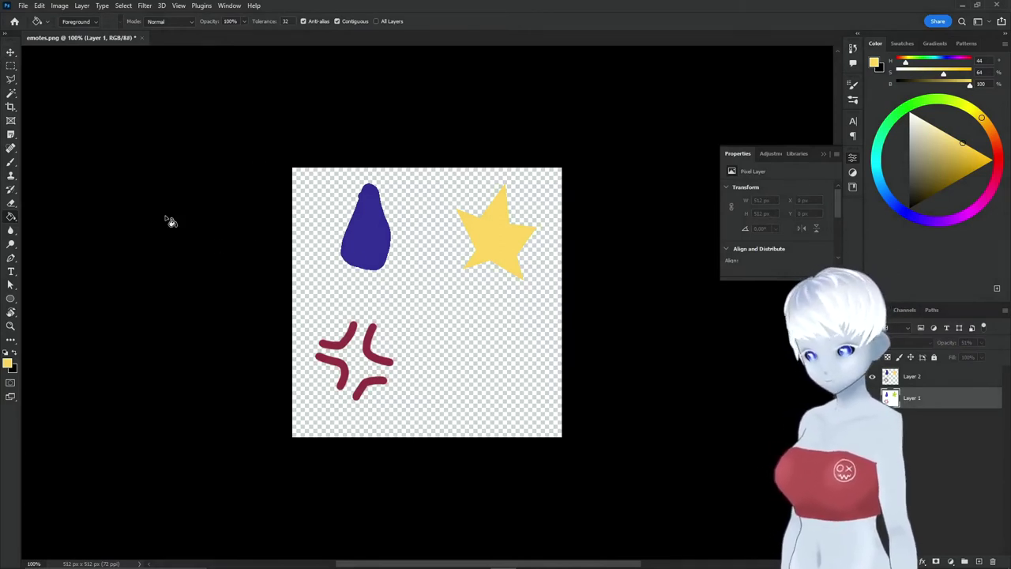
Save a PNG copy over emotes.png, confirming the overwrite and the PNG format options
{"action": "left_click", "coordinate": [23, 6]}
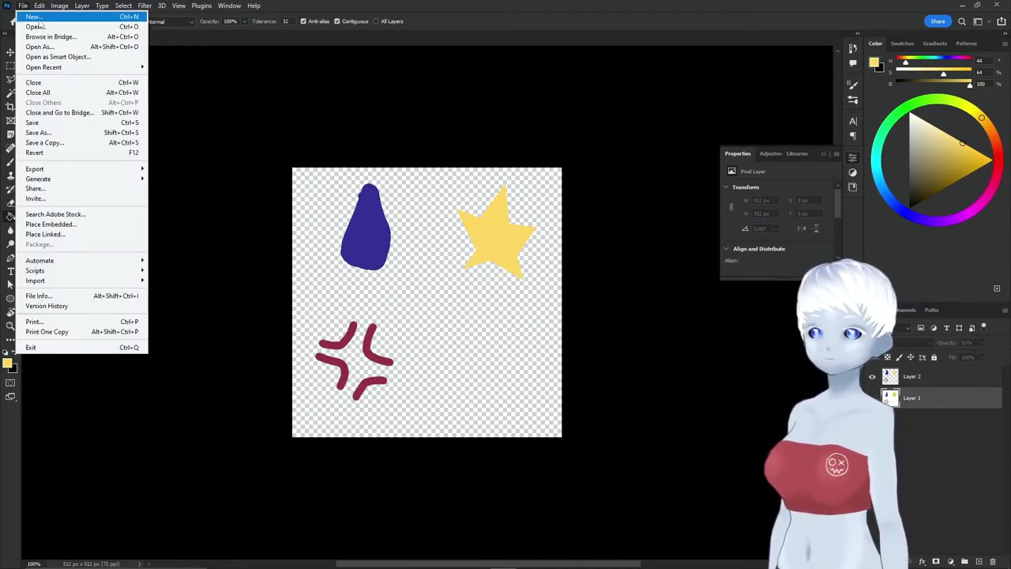
{"action": "left_click", "coordinate": [82, 132]}
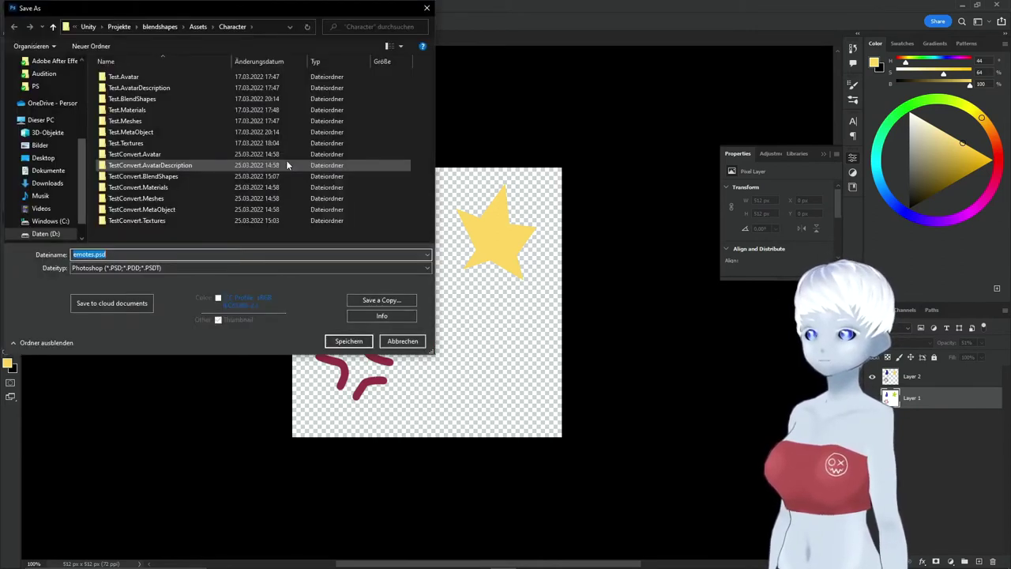
{"action": "left_click", "coordinate": [119, 269]}
{"action": "left_click", "coordinate": [332, 279]}
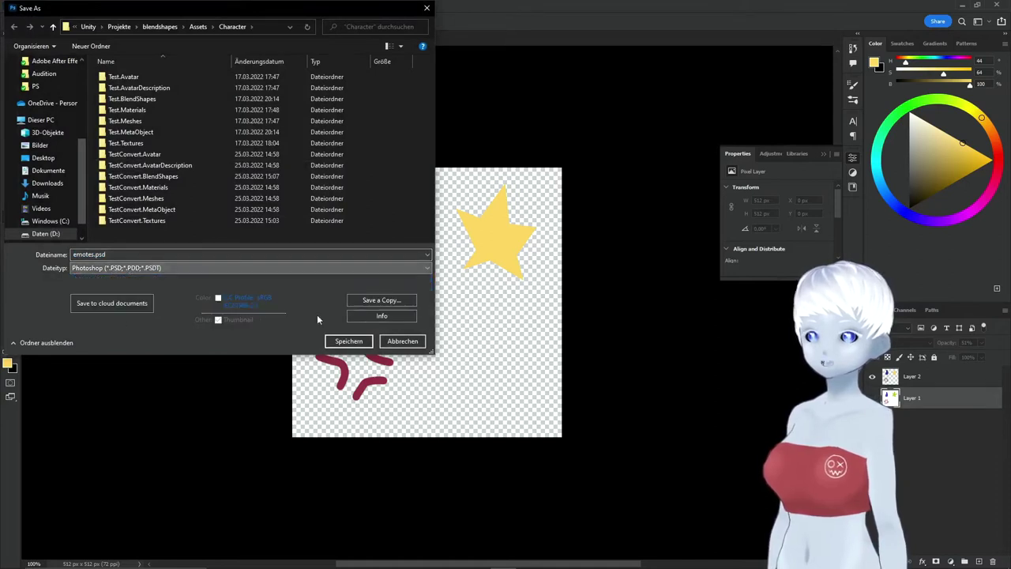
{"action": "left_click", "coordinate": [369, 302]}
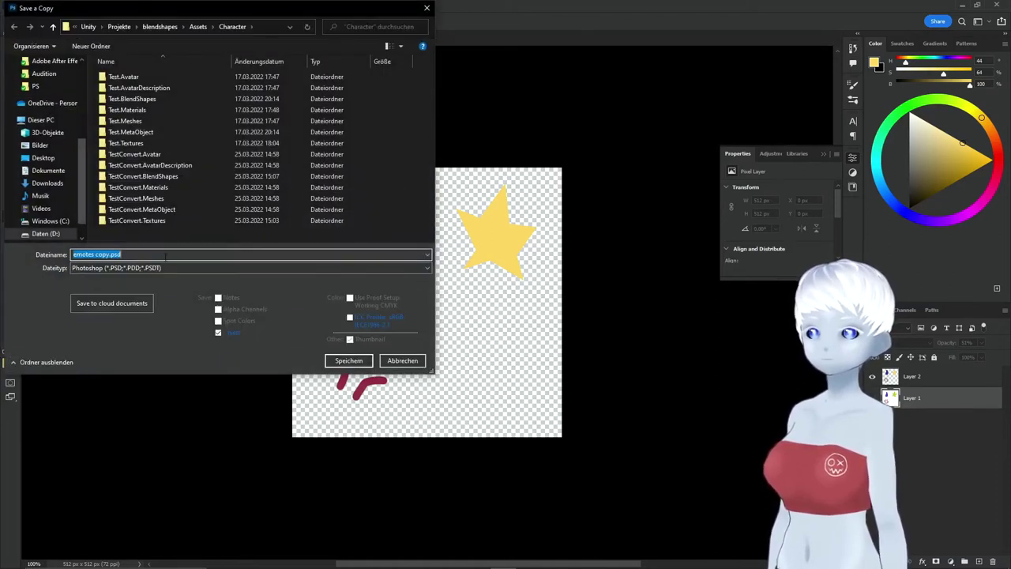
{"action": "left_click", "coordinate": [162, 269]}
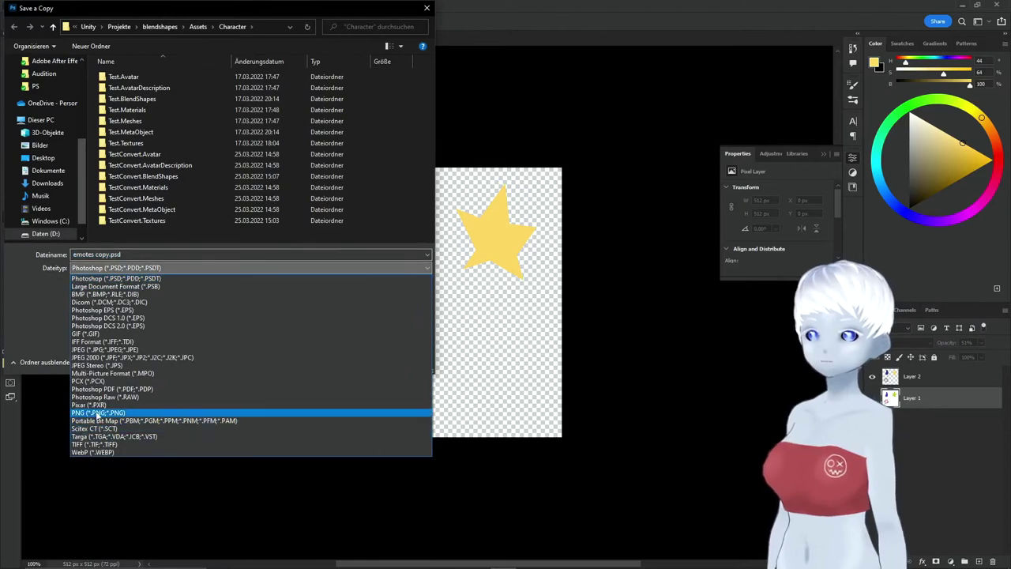
{"action": "left_click", "coordinate": [97, 412]}
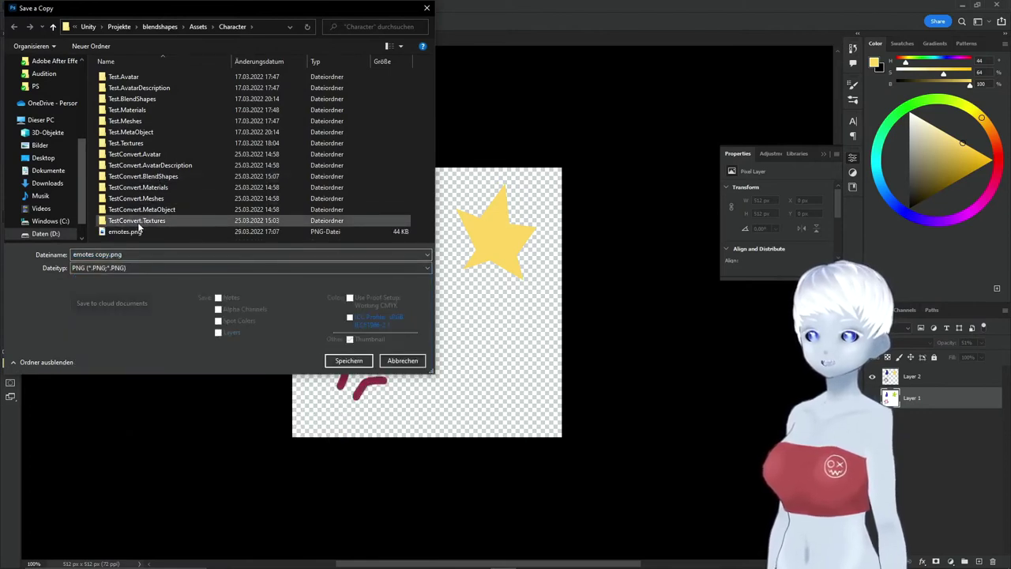
{"action": "left_click", "coordinate": [136, 234]}
{"action": "left_click", "coordinate": [353, 362]}
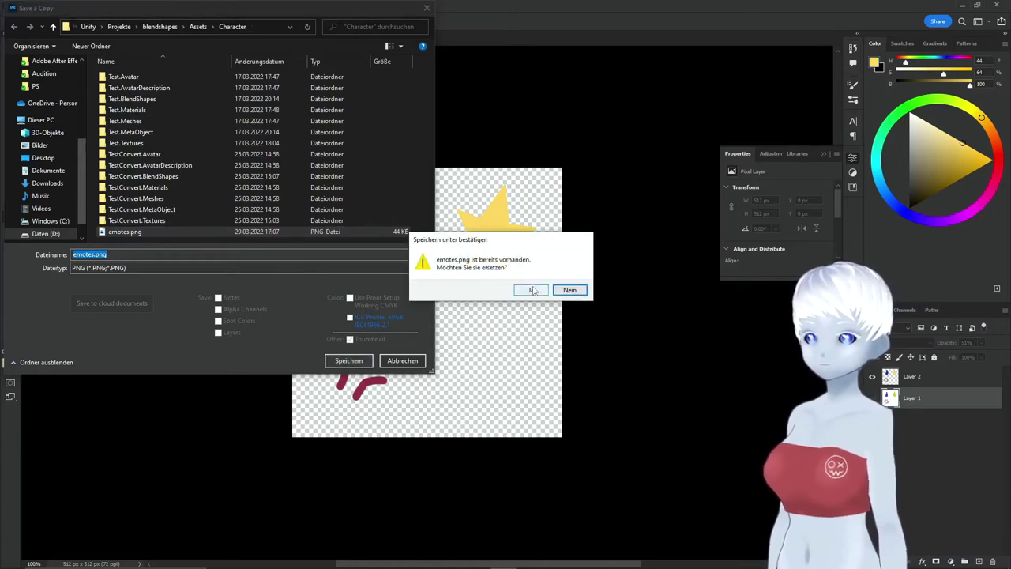
{"action": "left_click", "coordinate": [532, 291]}
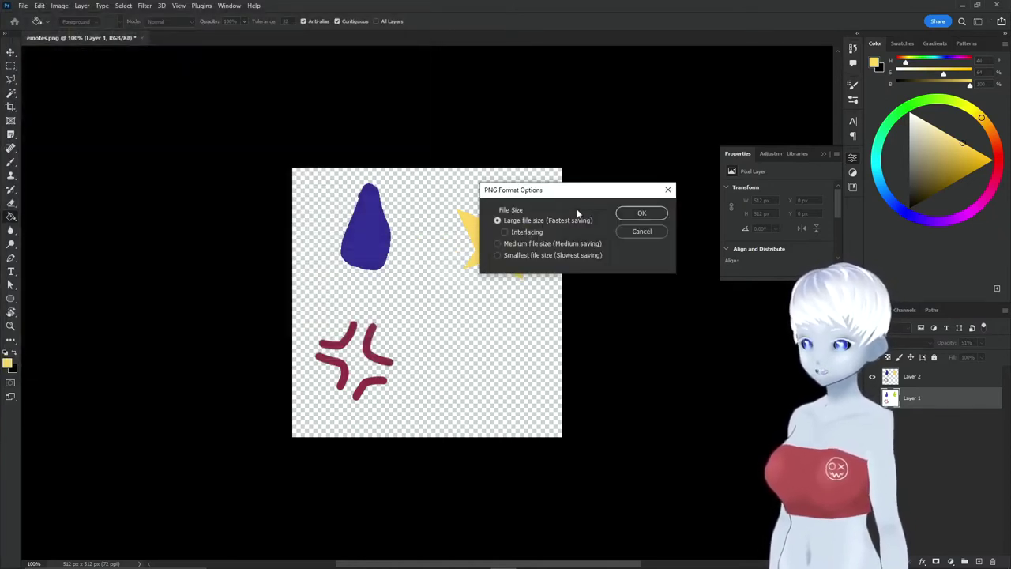
{"action": "left_click", "coordinate": [640, 213]}
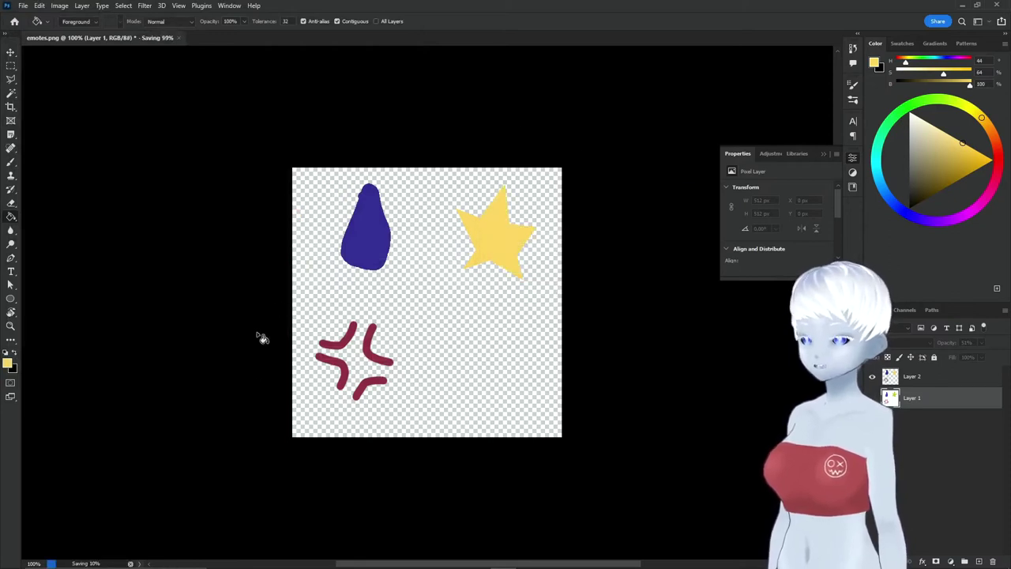
Return to Blender and reload the emote image from disk
{"action": "left_click", "coordinate": [964, 7]}
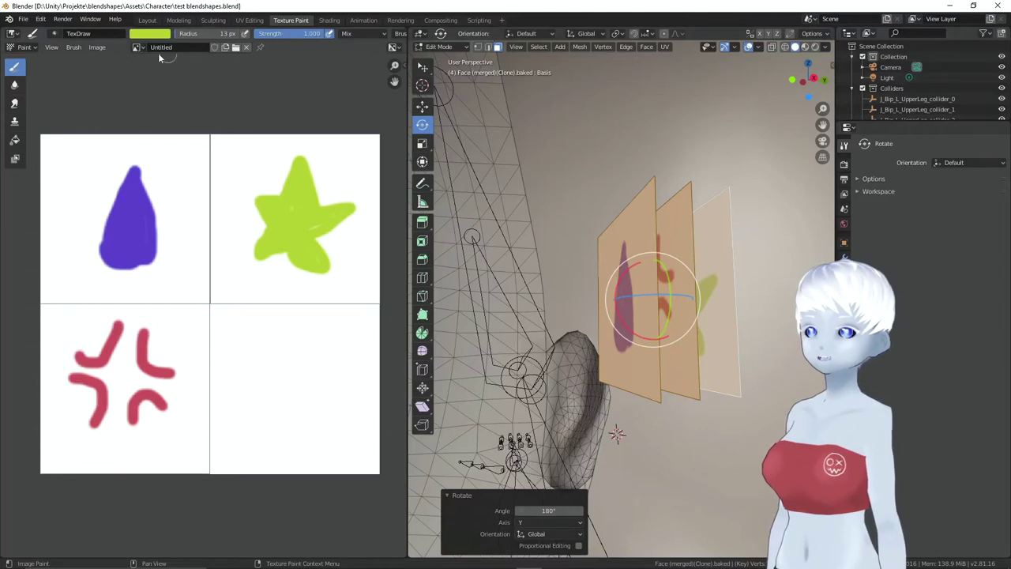
{"action": "left_click", "coordinate": [95, 47]}
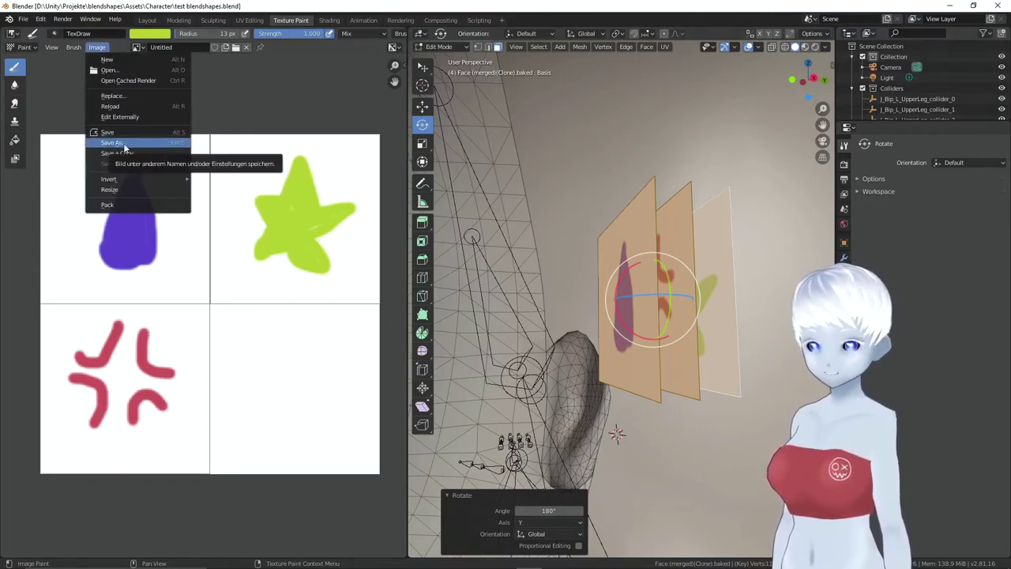
{"action": "mouse_move", "coordinate": [111, 179]}
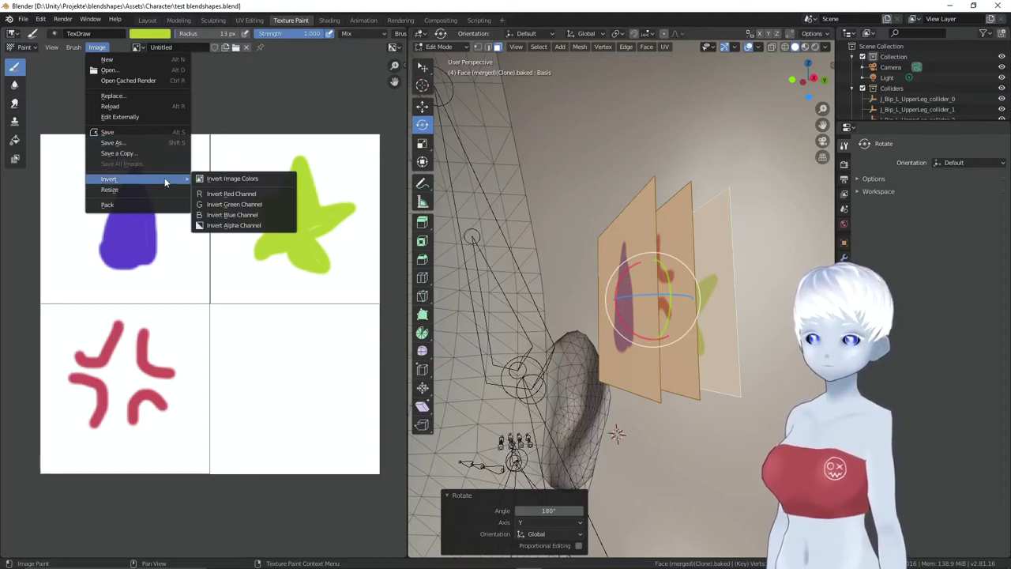
{"action": "left_click", "coordinate": [152, 108]}
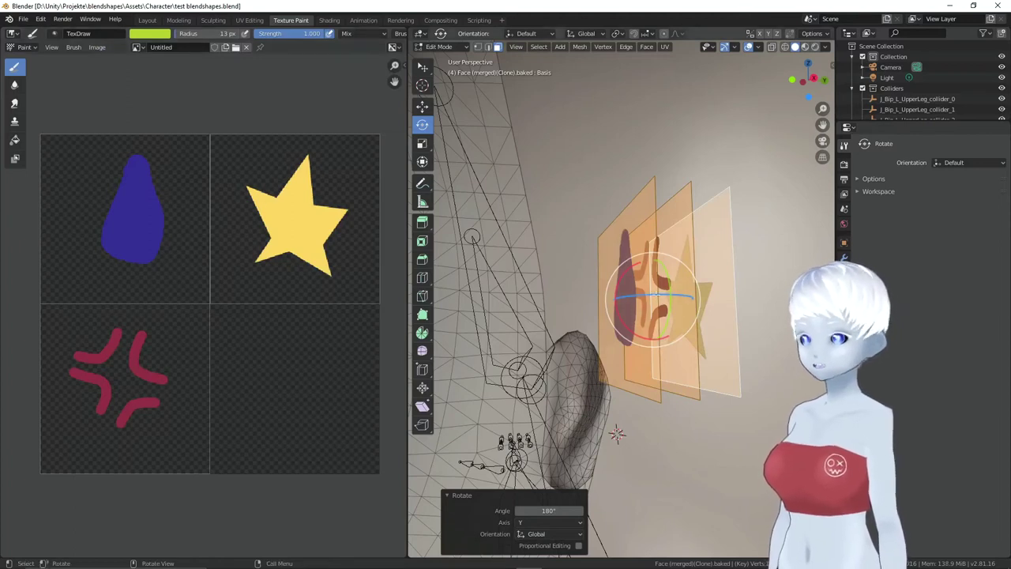
Undo an accidental rotation of the cards and view the face from the front
{"action": "key", "text": "r"}
{"action": "key", "text": "r"}
{"action": "left_click", "coordinate": [726, 311]}
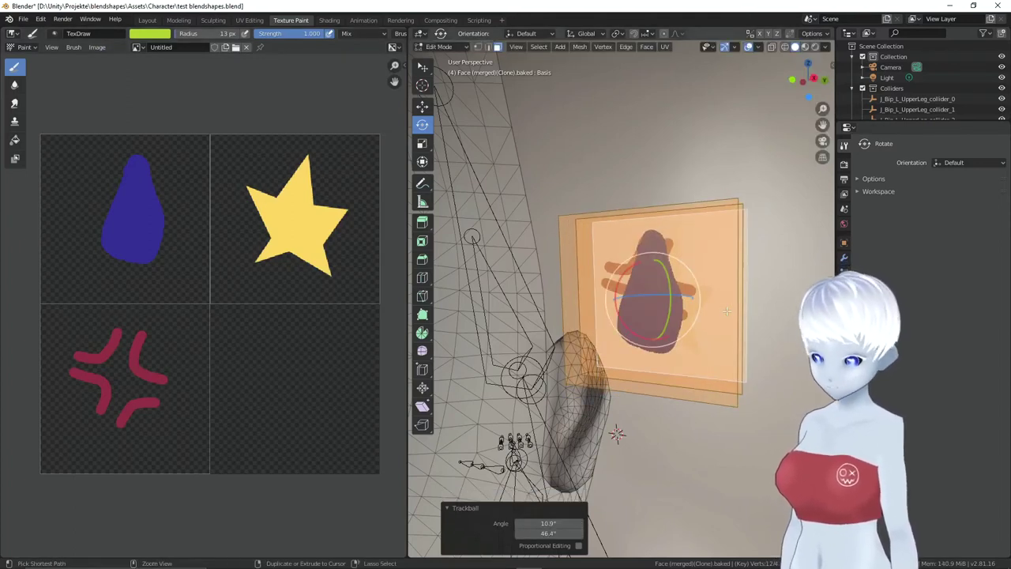
{"action": "key", "text": "ctrl+z"}
{"action": "mouse_move", "coordinate": [726, 311]}
{"action": "middle_mouse_down", "text": "alt"}
{"action": "mouse_move", "coordinate": [680, 442]}
{"action": "mouse_move", "coordinate": [620, 477]}
{"action": "mouse_move", "coordinate": [701, 262]}
{"action": "mouse_move", "coordinate": [592, 290]}
{"action": "middle_mouse_up", "text": "alt"}
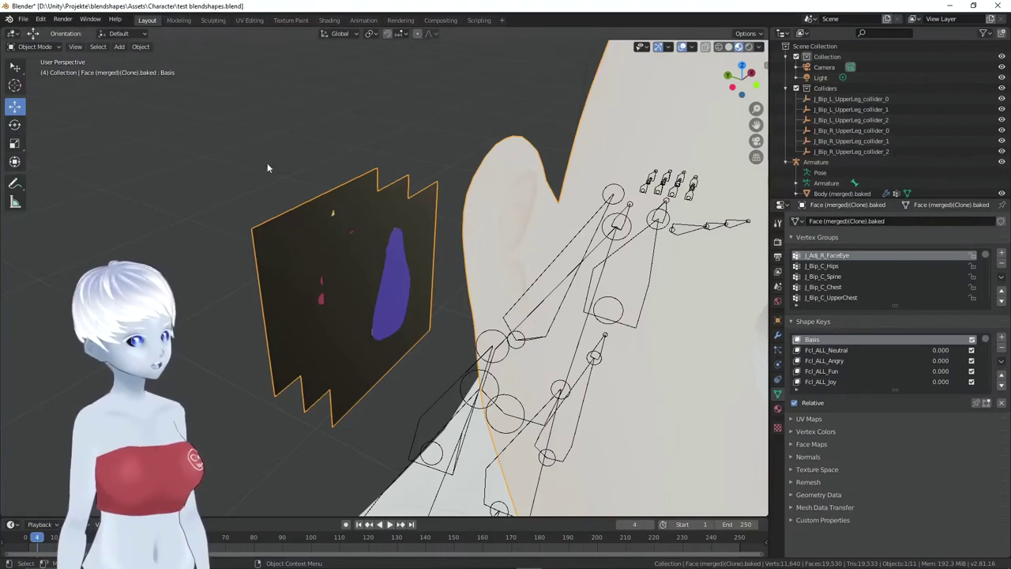
Orbit around the head and select Fcl_ALL_Sorrow in the Shape Keys list
{"action": "mouse_move", "coordinate": [365, 208]}
{"action": "middle_mouse_down"}
{"action": "mouse_move", "coordinate": [408, 214]}
{"action": "mouse_move", "coordinate": [399, 212]}
{"action": "middle_mouse_up"}
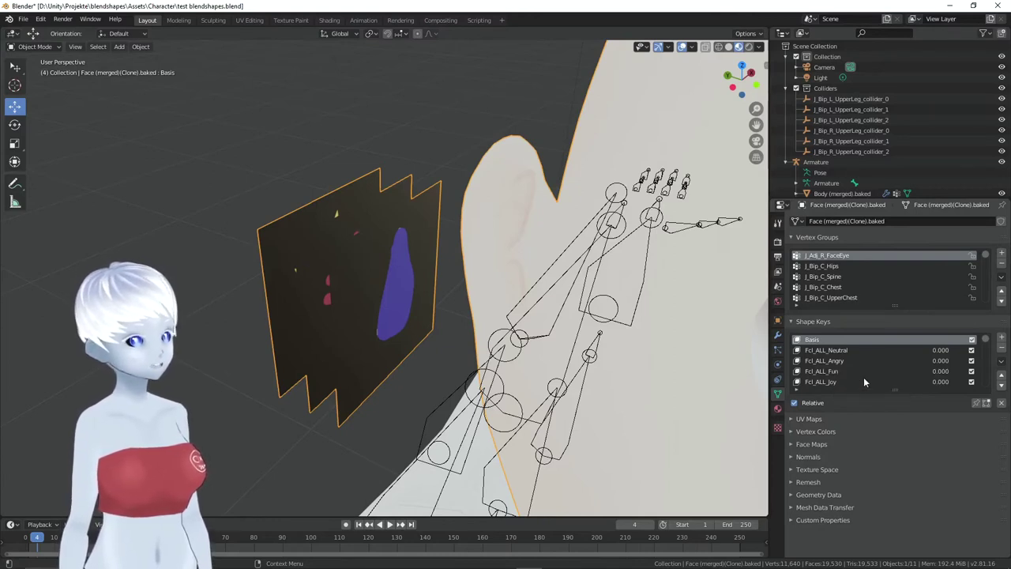
{"action": "scroll", "coordinate": [860, 363], "scroll_direction": "down", "scroll_amount": 1}
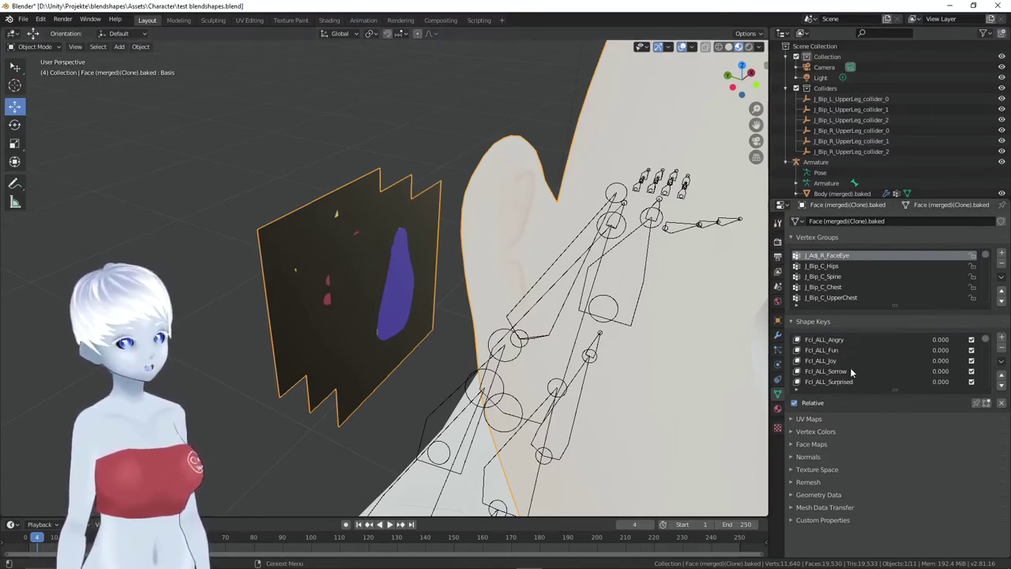
{"action": "left_click", "coordinate": [836, 382]}
{"action": "left_click", "coordinate": [830, 371]}
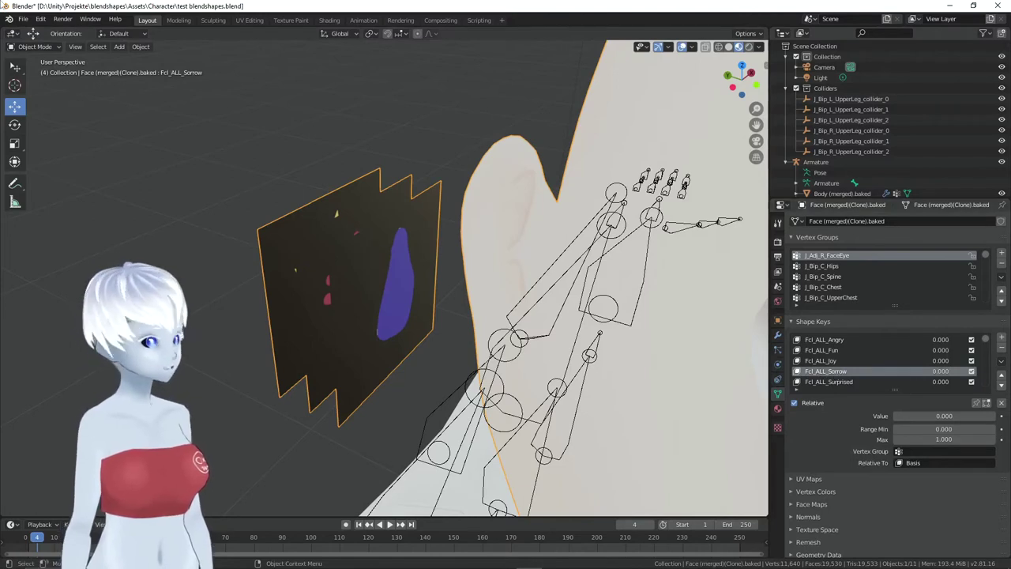
Put the face mesh into Edit Mode and turn the teardrop card to face the other way
{"action": "left_click", "coordinate": [36, 45]}
{"action": "left_click", "coordinate": [32, 68]}
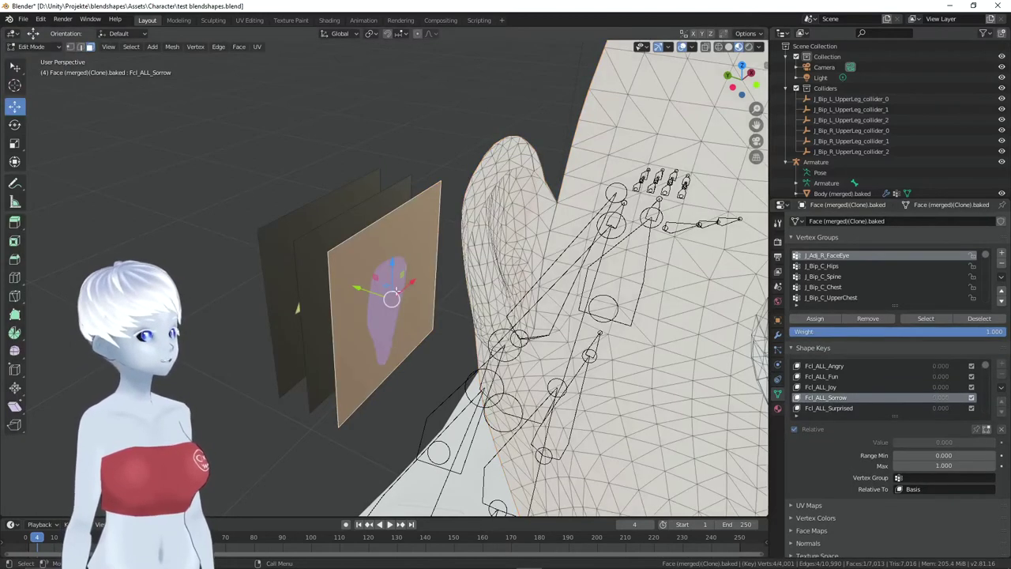
{"action": "middle_click_drag", "start_coordinate": [408, 299], "coordinate": [412, 248]}
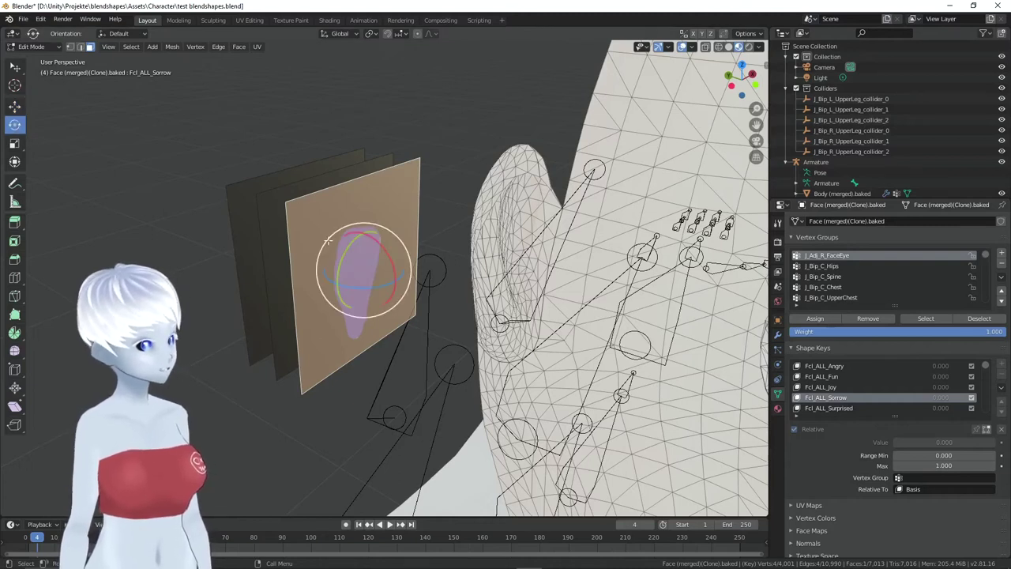
{"action": "left_click_drag", "start_coordinate": [351, 241], "coordinate": [402, 357]}
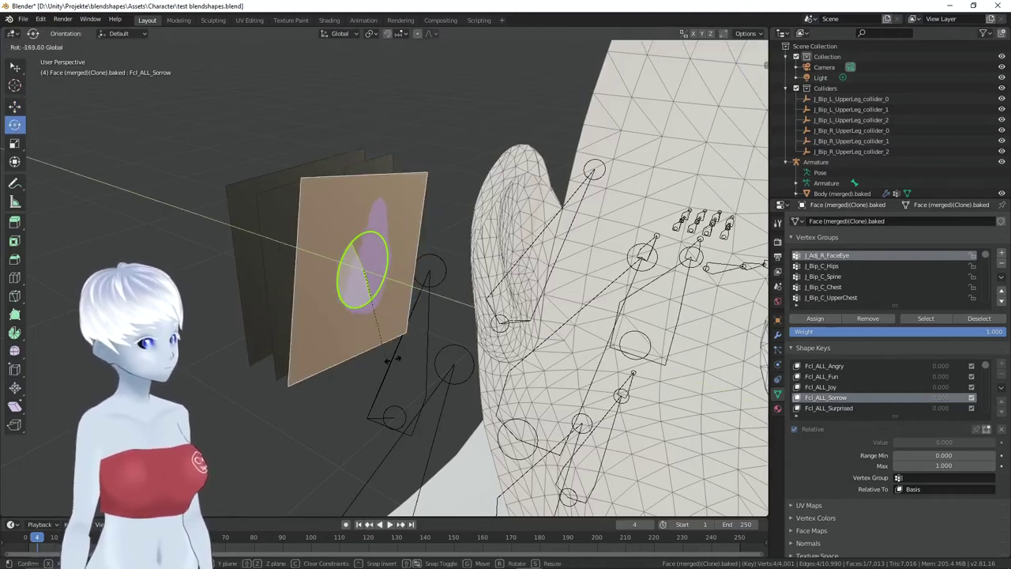
{"action": "scroll", "coordinate": [353, 298], "scroll_direction": "up", "scroll_amount": 2}
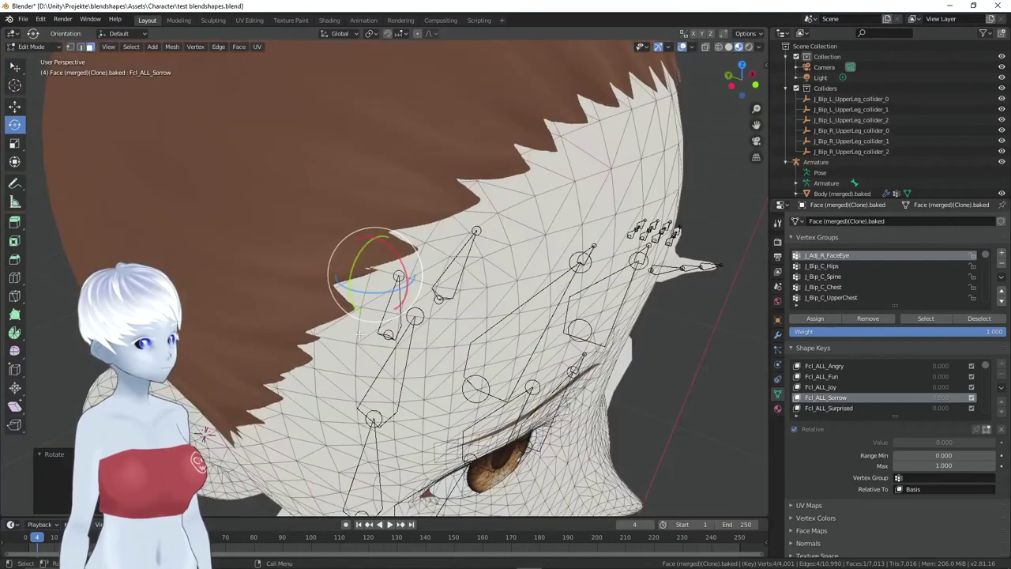
{"action": "scroll", "coordinate": [353, 298], "scroll_direction": "up", "scroll_amount": 2}
{"action": "left_click", "coordinate": [15, 106]}
{"action": "scroll", "coordinate": [303, 233], "scroll_direction": "down", "scroll_amount": 4}
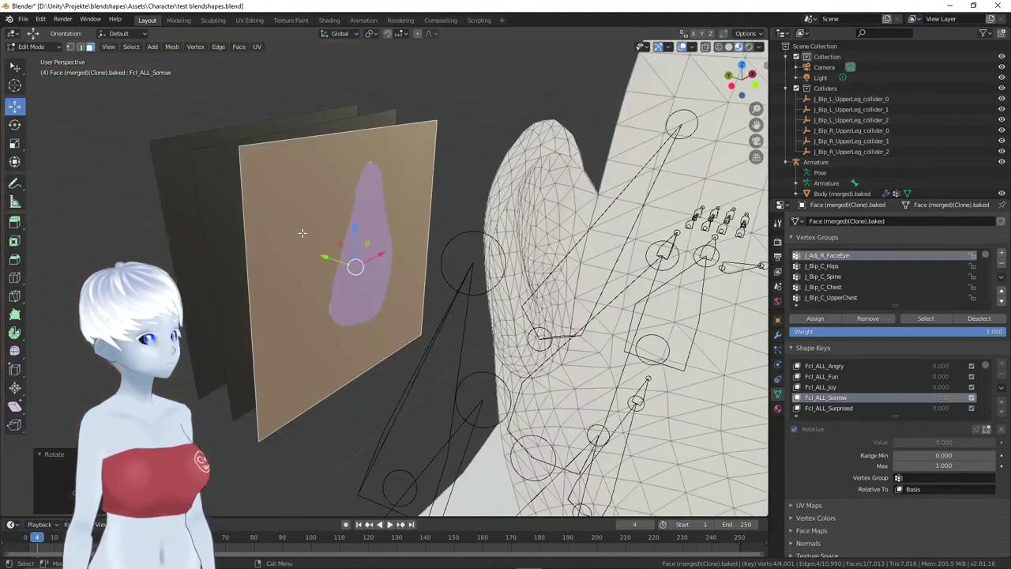
{"action": "left_click", "coordinate": [325, 262]}
{"action": "scroll", "coordinate": [327, 328], "scroll_direction": "up", "scroll_amount": 3}
{"action": "mouse_move", "coordinate": [326, 262]}
{"action": "middle_mouse_down"}
{"action": "mouse_move", "coordinate": [327, 328]}
{"action": "mouse_move", "coordinate": [384, 265]}
{"action": "middle_mouse_up"}
{"action": "scroll", "coordinate": [327, 327], "scroll_direction": "down", "scroll_amount": 3}
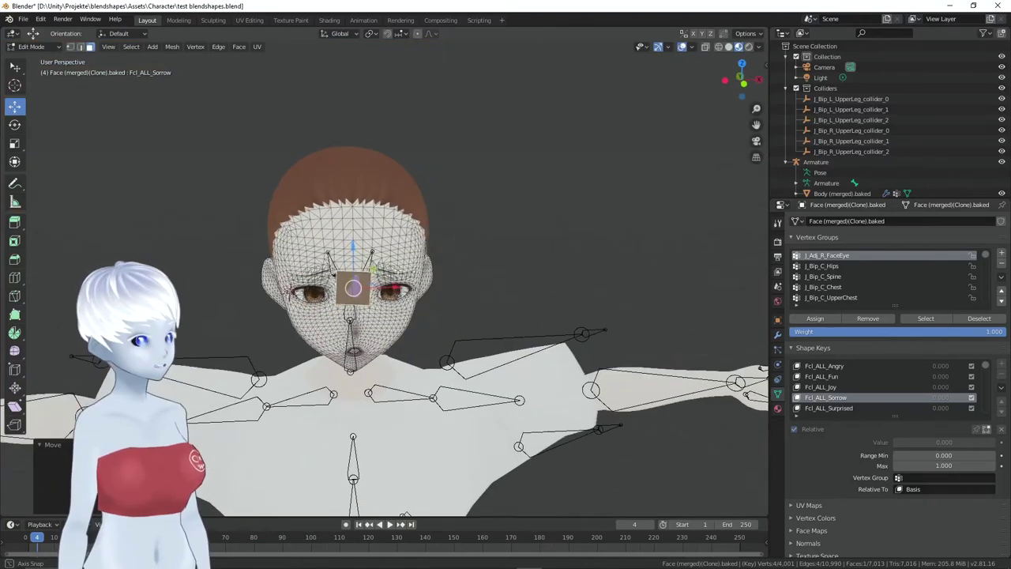
Enlarge the teardrop card and move it forward and up over the forehead
{"action": "key", "text": "r"}
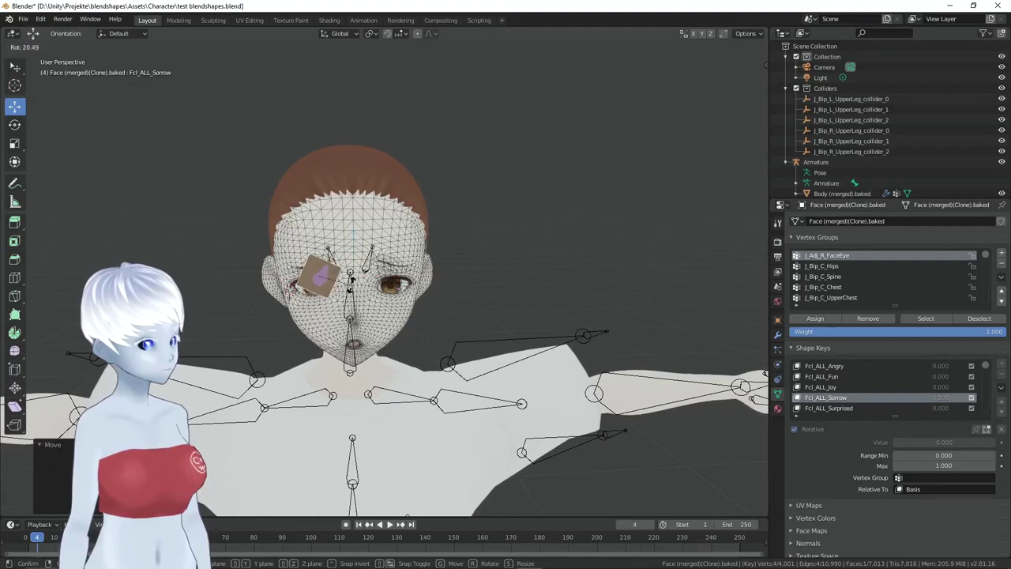
{"action": "left_click", "coordinate": [352, 281]}
{"action": "key", "text": "r"}
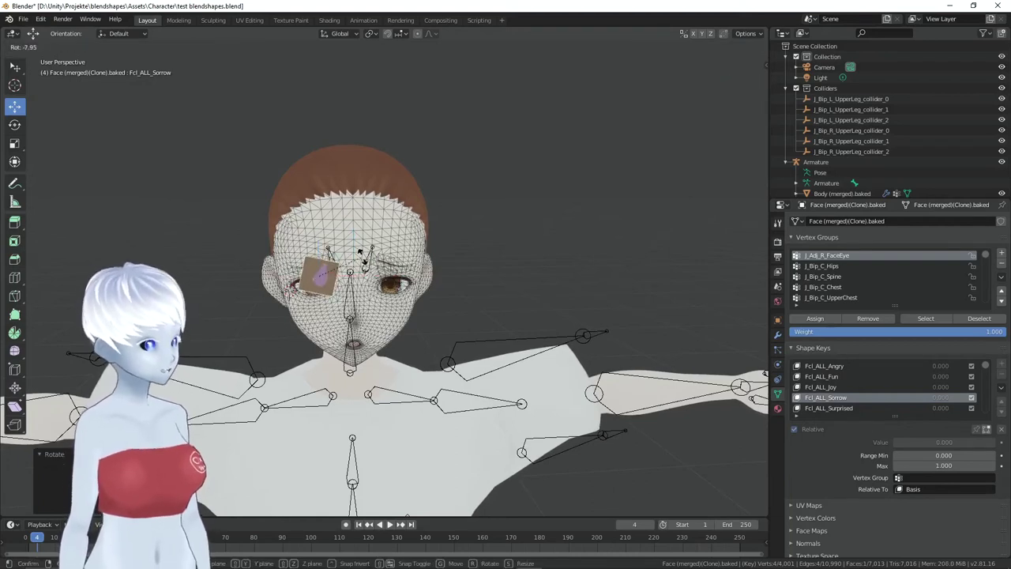
{"action": "key", "text": "s"}
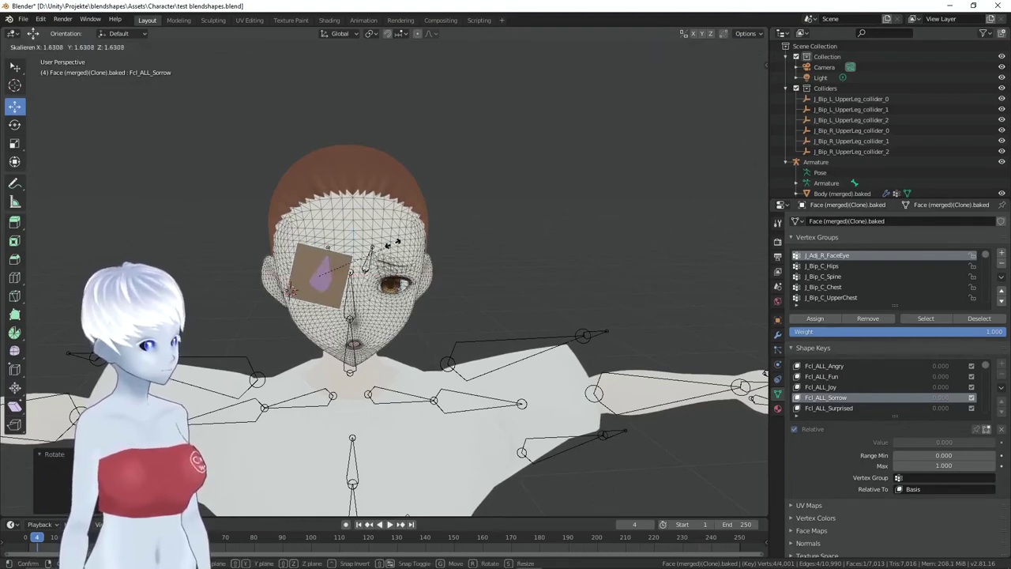
{"action": "left_click", "coordinate": [411, 233]}
{"action": "middle_click_drag", "start_coordinate": [410, 233], "coordinate": [568, 237]}
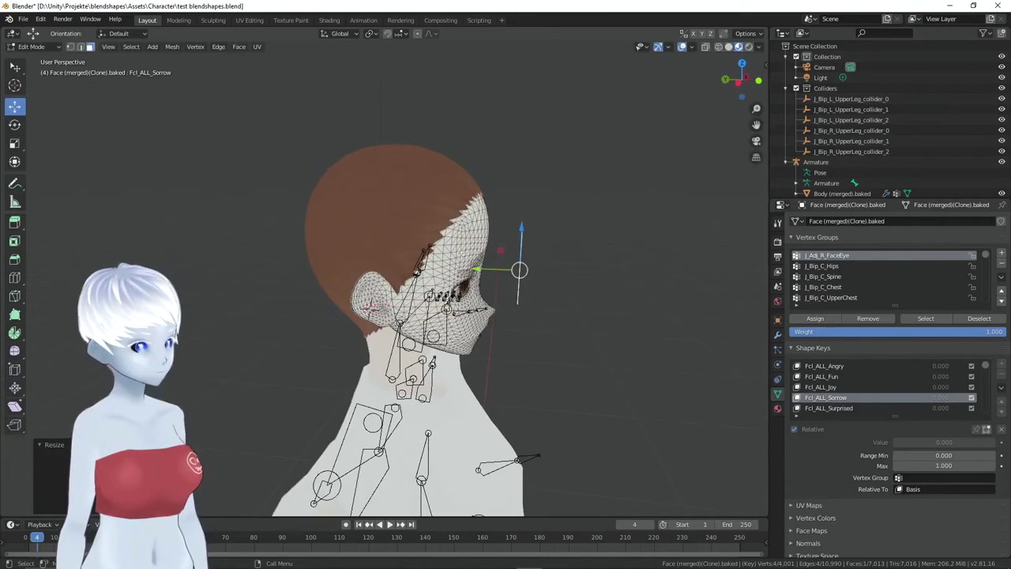
{"action": "left_click_drag", "start_coordinate": [500, 271], "coordinate": [488, 270]}
{"action": "middle_click_drag", "start_coordinate": [488, 270], "coordinate": [375, 254]}
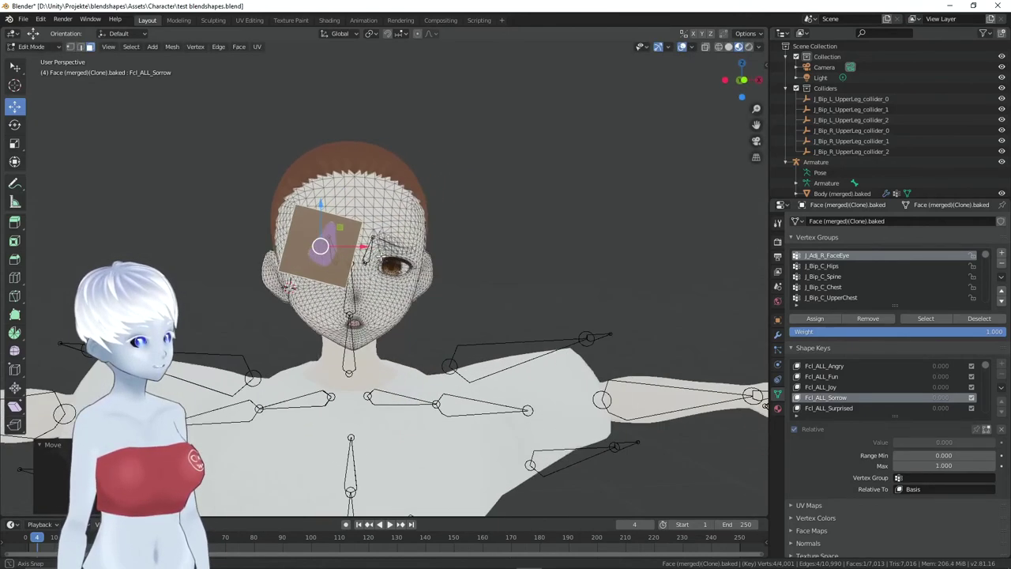
{"action": "left_click_drag", "start_coordinate": [331, 227], "coordinate": [314, 181]}
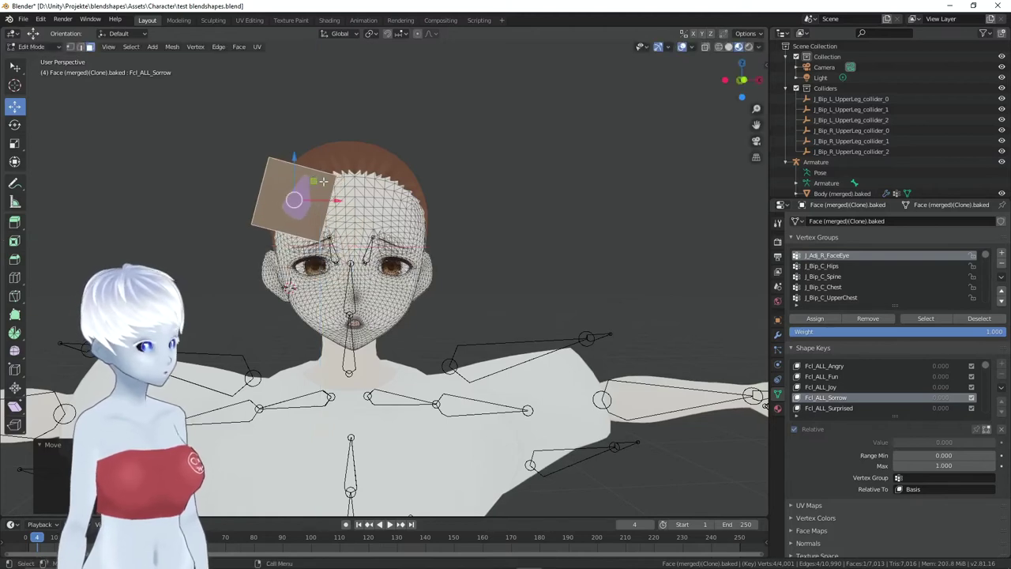
{"action": "key", "text": "s"}
{"action": "left_click", "coordinate": [320, 186]}
{"action": "middle_click_drag", "start_coordinate": [320, 185], "coordinate": [386, 231]}
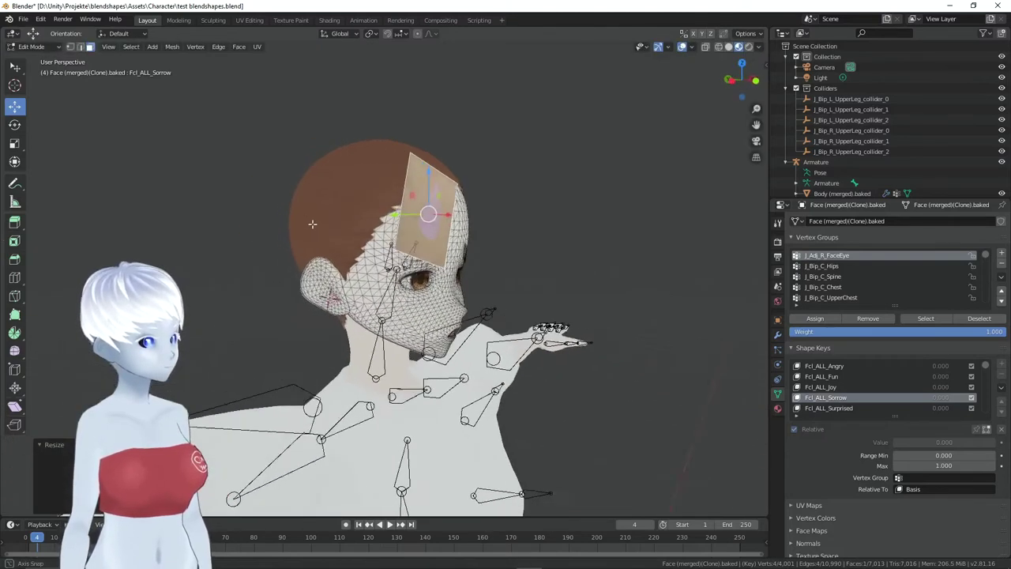
{"action": "middle_click_drag", "start_coordinate": [496, 222], "coordinate": [379, 229]}
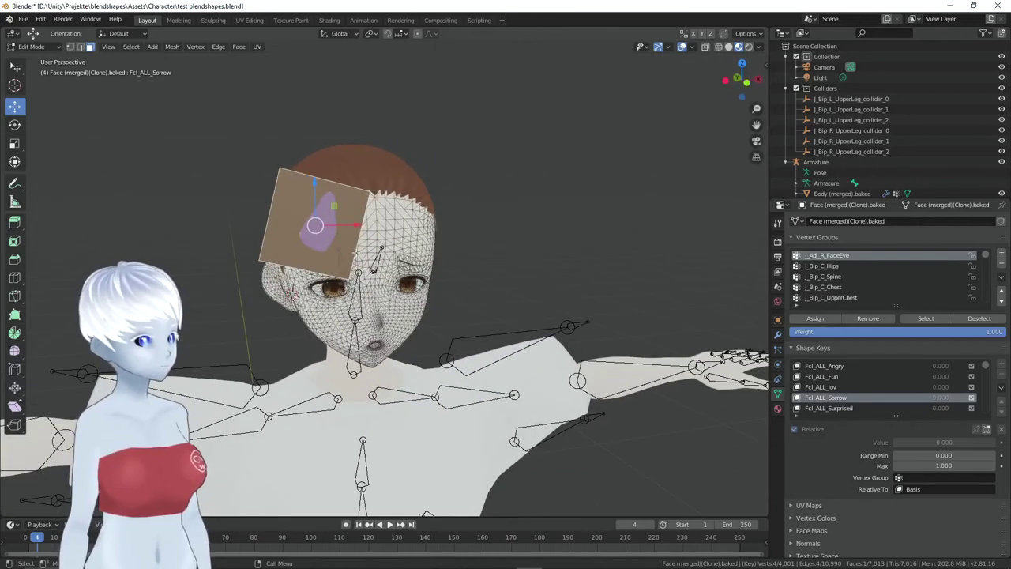
Tilt and turn the teardrop card with the Rotate tool so it sits beside the forehead
{"action": "left_click", "coordinate": [14, 125]}
{"action": "left_click_drag", "start_coordinate": [315, 226], "coordinate": [290, 229]}
{"action": "middle_click_drag", "start_coordinate": [290, 229], "coordinate": [292, 207]}
{"action": "middle_click_drag", "start_coordinate": [303, 162], "coordinate": [374, 236]}
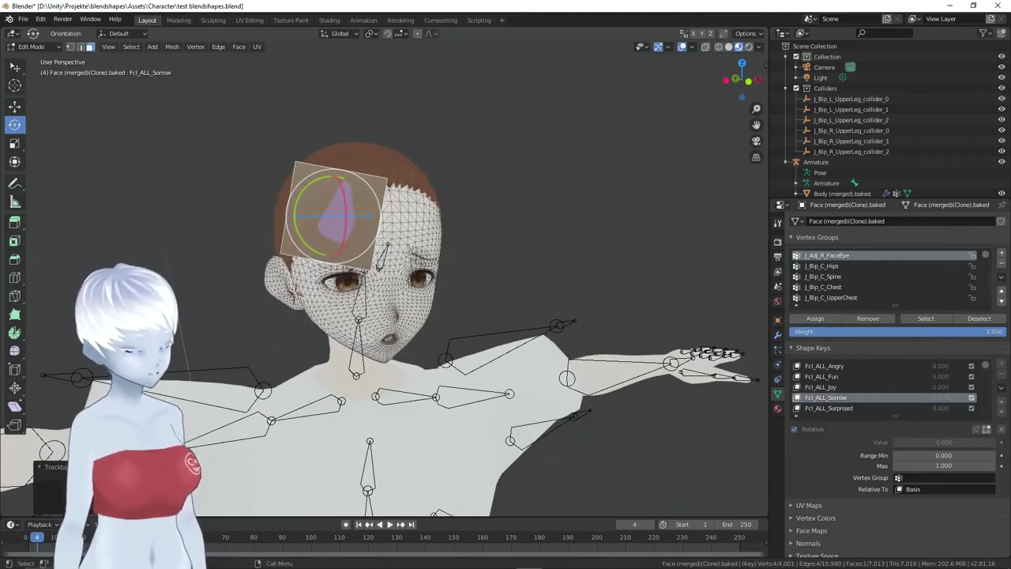
{"action": "left_click_drag", "start_coordinate": [316, 215], "coordinate": [321, 215]}
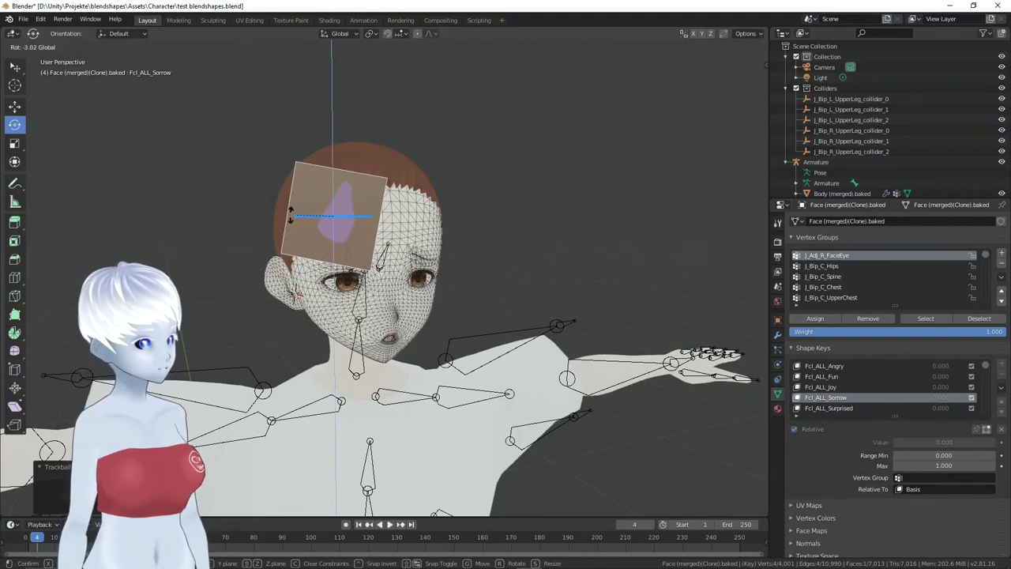
{"action": "left_click", "coordinate": [290, 218]}
{"action": "middle_click_drag", "start_coordinate": [290, 218], "coordinate": [332, 253]}
{"action": "mouse_move", "coordinate": [348, 261]}
{"action": "left_mouse_down"}
{"action": "mouse_move", "coordinate": [332, 276]}
{"action": "mouse_move", "coordinate": [355, 280]}
{"action": "left_mouse_up"}
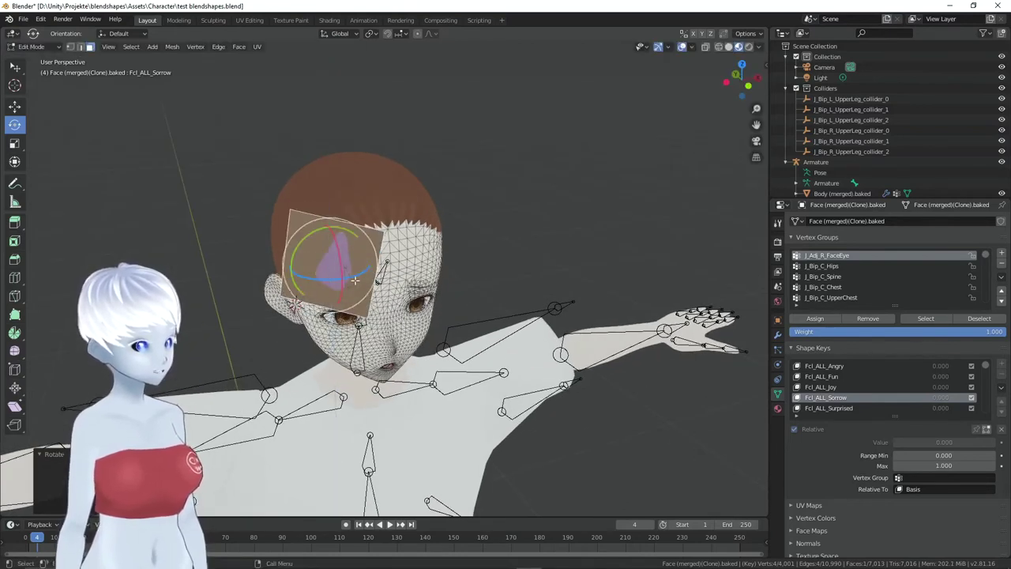
{"action": "middle_click_drag", "start_coordinate": [354, 280], "coordinate": [419, 285]}
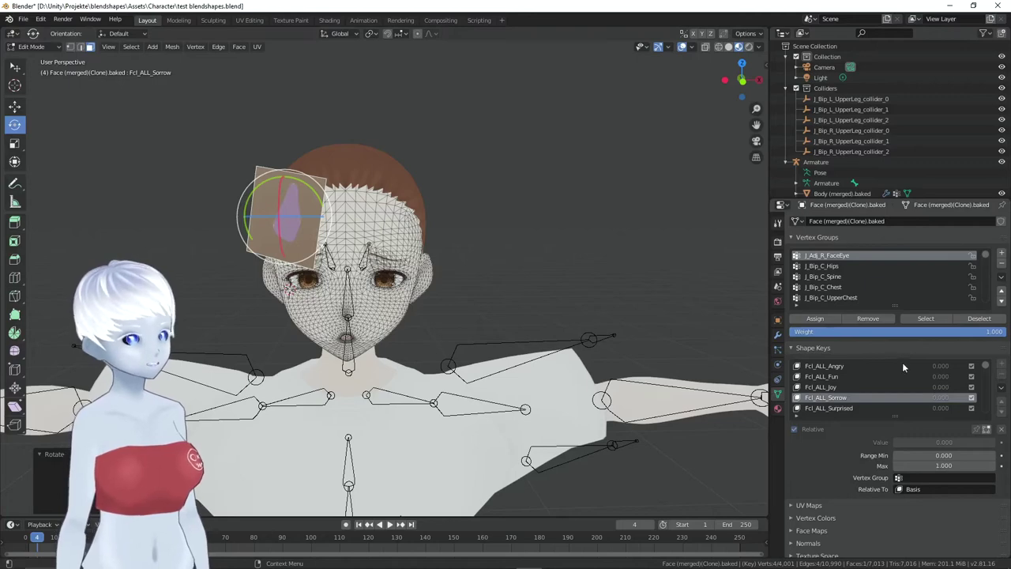
Make Fcl_ALL_Angry the active shape key, select the anger-mark card and nudge it along one axis
{"action": "left_click", "coordinate": [853, 365]}
{"action": "scroll", "coordinate": [385, 277], "scroll_direction": "up", "scroll_amount": 5}
{"action": "middle_click_drag", "start_coordinate": [385, 276], "coordinate": [452, 342]}
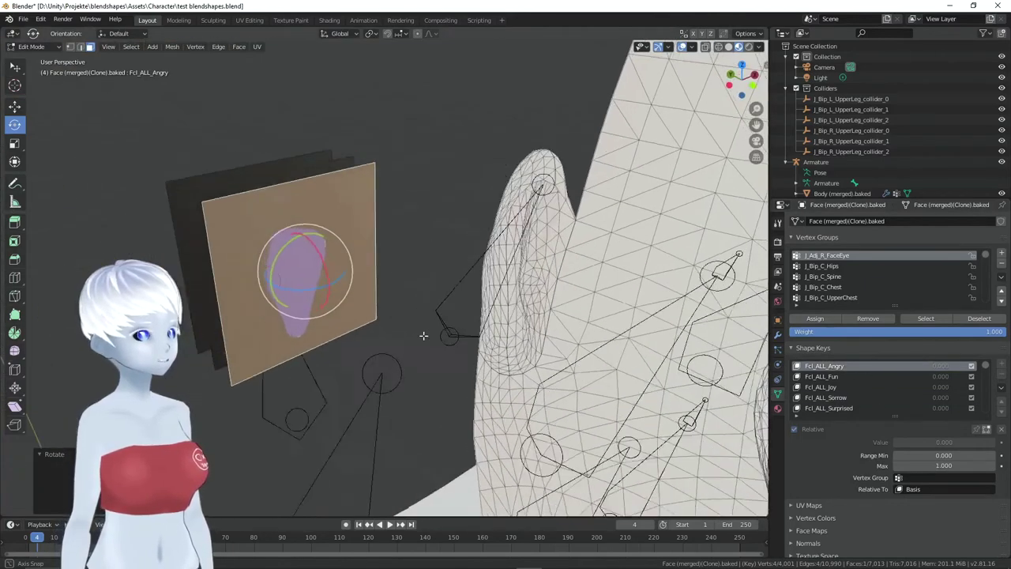
{"action": "scroll", "coordinate": [402, 367], "scroll_direction": "down", "scroll_amount": 5}
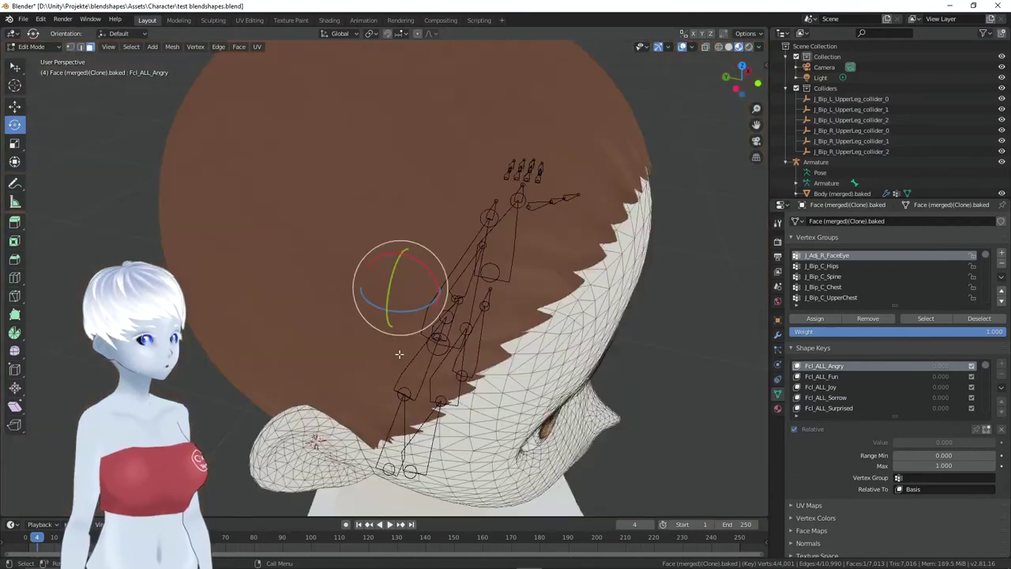
{"action": "middle_click_drag", "start_coordinate": [401, 367], "coordinate": [443, 332]}
{"action": "key", "text": "w"}
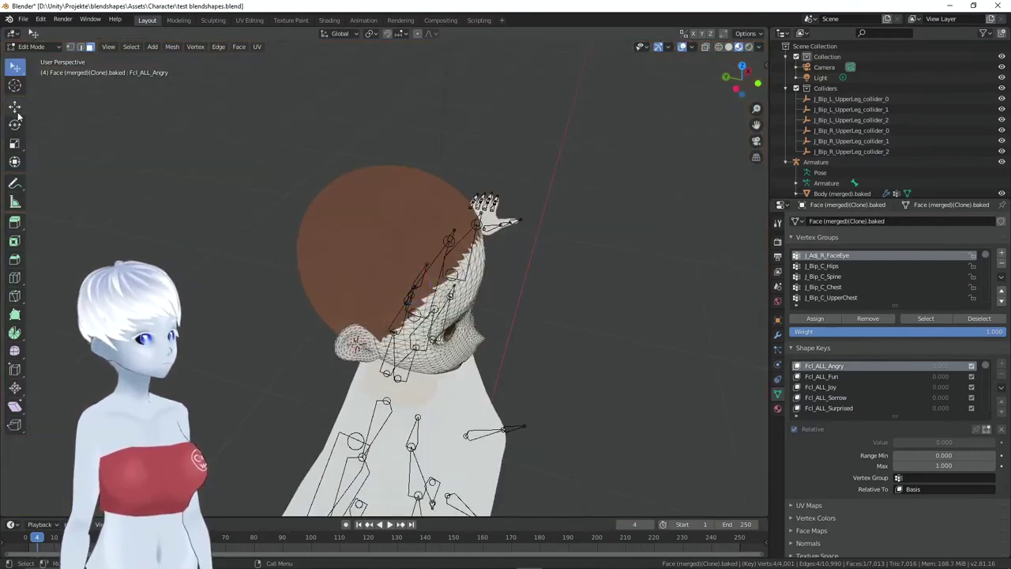
{"action": "left_click", "coordinate": [14, 105]}
{"action": "left_click_drag", "start_coordinate": [357, 274], "coordinate": [359, 275]}
{"action": "key", "text": "Return"}
{"action": "middle_click_drag", "start_coordinate": [357, 275], "coordinate": [411, 276]}
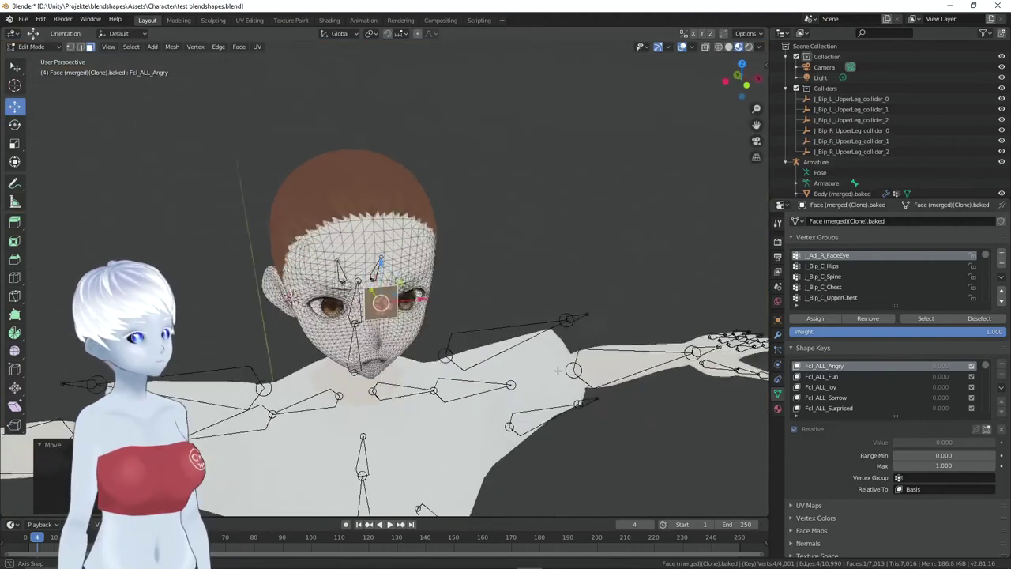
Lift the anger card above the forehead and enlarge it, checking from the front view
{"action": "left_click_drag", "start_coordinate": [338, 275], "coordinate": [384, 192]}
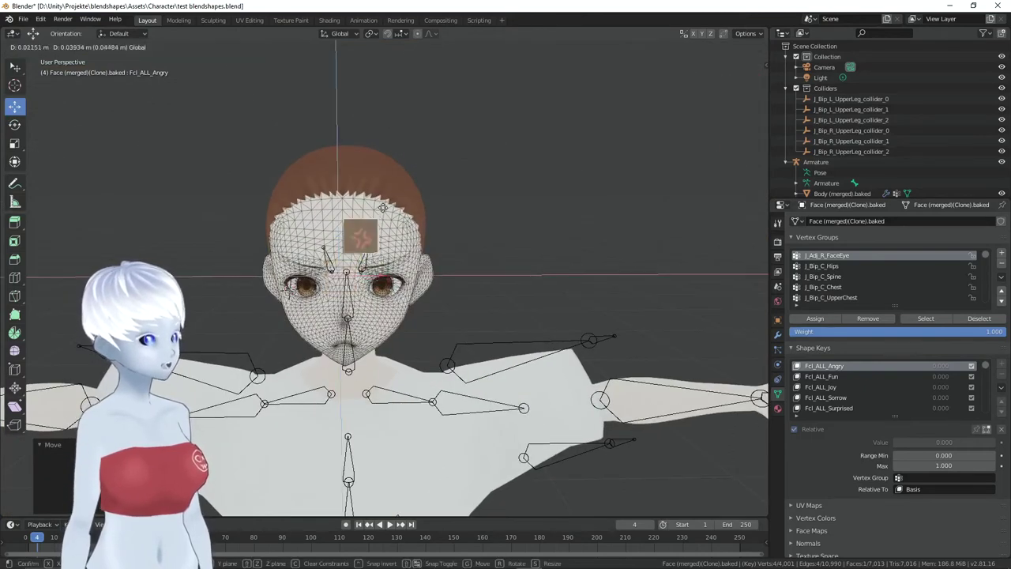
{"action": "mouse_move", "coordinate": [385, 192]}
{"action": "middle_mouse_down"}
{"action": "mouse_move", "coordinate": [372, 164]}
{"action": "mouse_move", "coordinate": [474, 197]}
{"action": "middle_mouse_up"}
{"action": "left_click_drag", "start_coordinate": [474, 197], "coordinate": [468, 202]}
{"action": "middle_click_drag", "start_coordinate": [469, 202], "coordinate": [178, 143]}
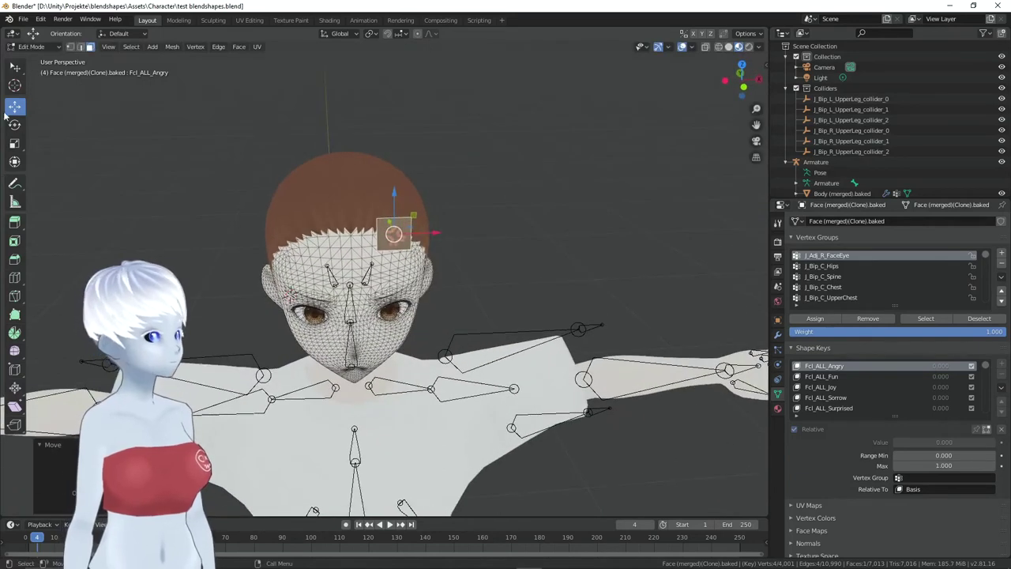
{"action": "key", "text": "s"}
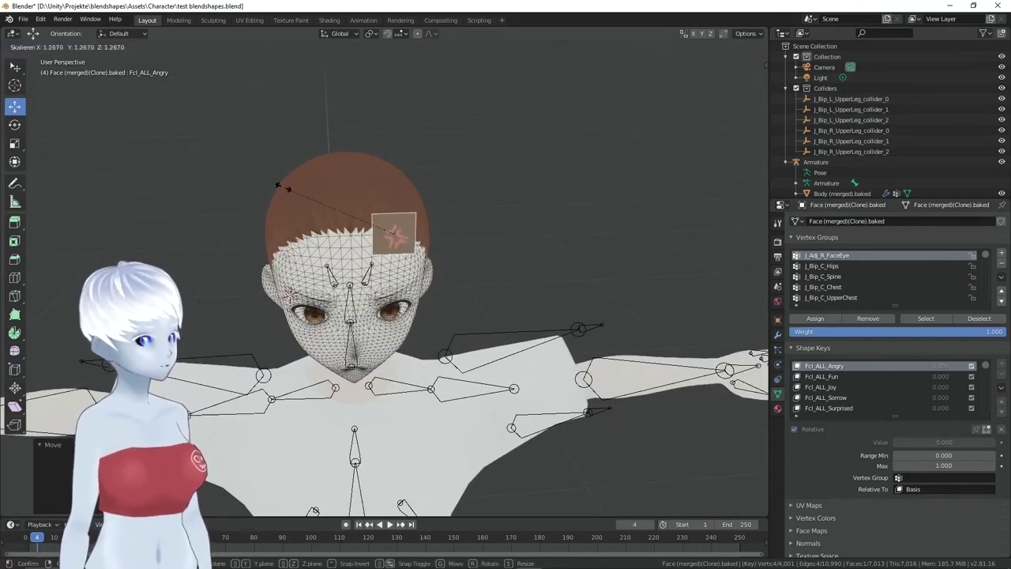
{"action": "left_click", "coordinate": [190, 136]}
{"action": "key", "text": "KP_1"}
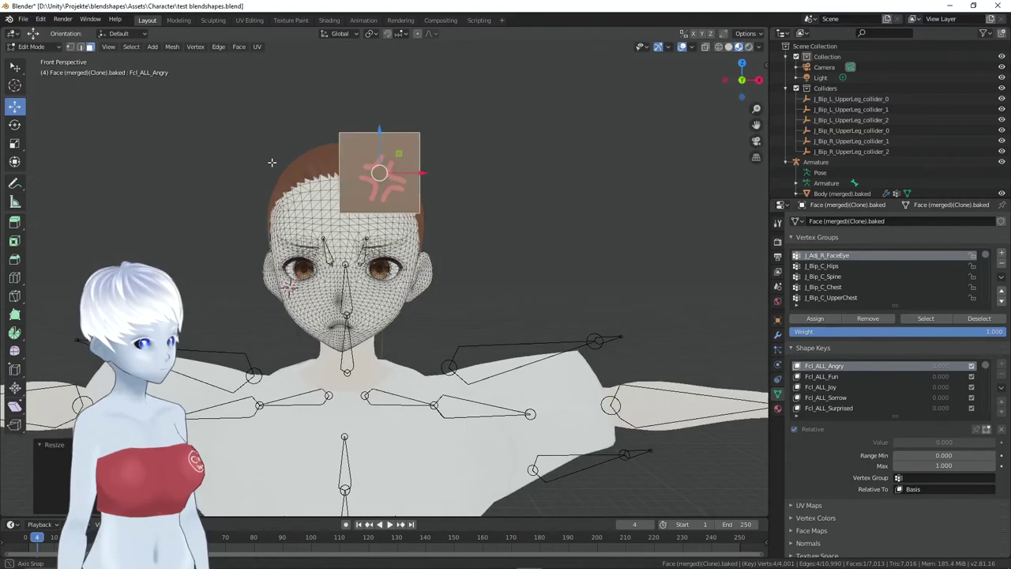
{"action": "left_click_drag", "start_coordinate": [391, 153], "coordinate": [386, 168]}
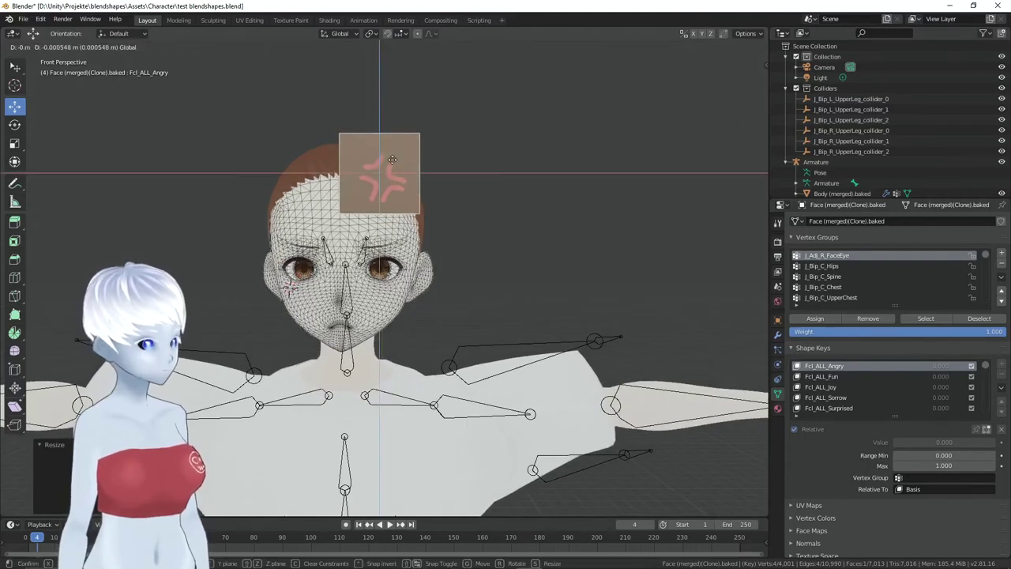
{"action": "middle_click_drag", "start_coordinate": [386, 169], "coordinate": [476, 229]}
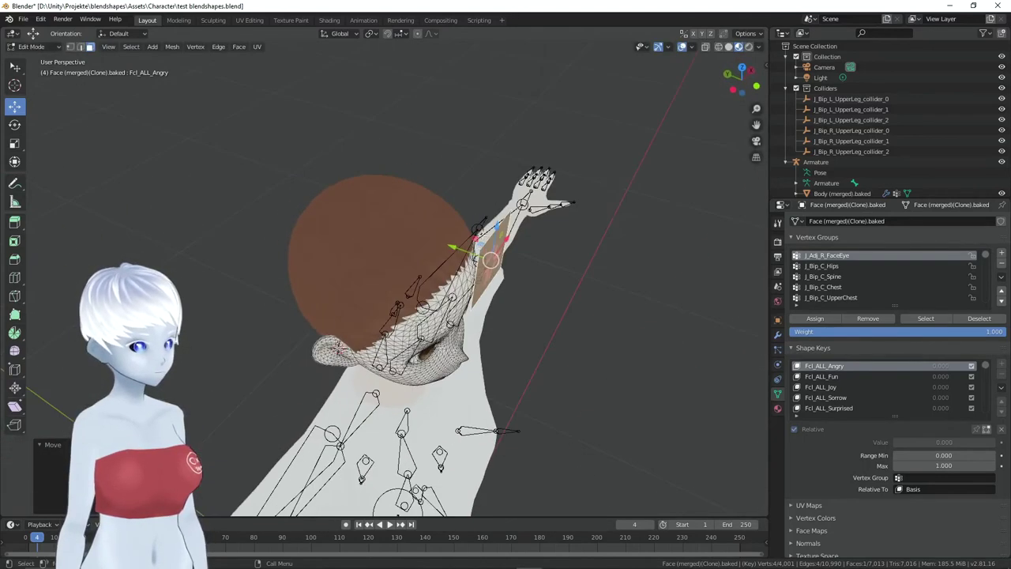
Try tilting the anger card, then cancel the extra rotation
{"action": "left_click", "coordinate": [14, 125]}
{"action": "left_click_drag", "start_coordinate": [510, 277], "coordinate": [495, 286]}
{"action": "key", "text": "KP_1"}
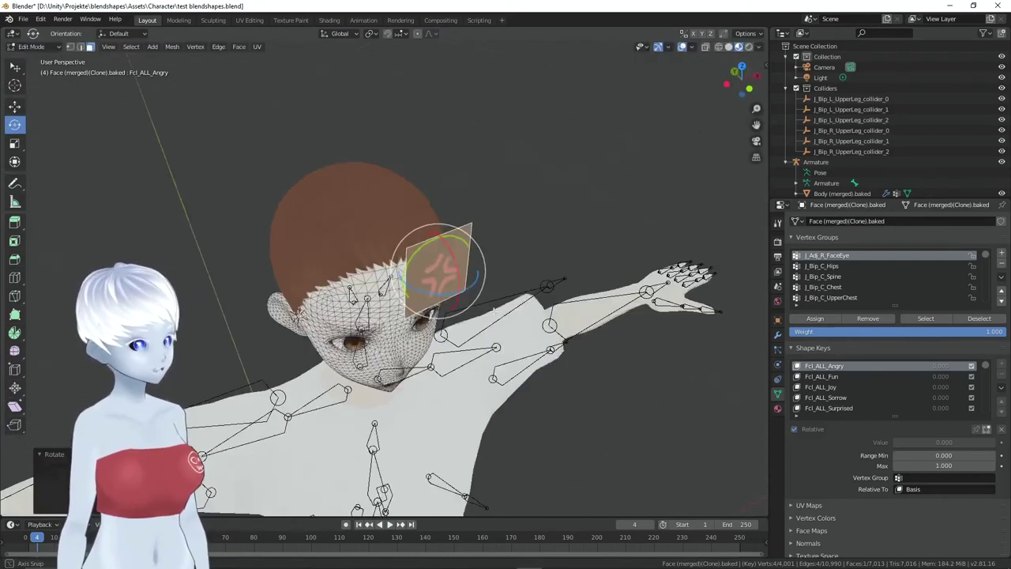
{"action": "mouse_move", "coordinate": [411, 205]}
{"action": "middle_mouse_down"}
{"action": "mouse_move", "coordinate": [553, 221]}
{"action": "mouse_move", "coordinate": [569, 238]}
{"action": "middle_mouse_up"}
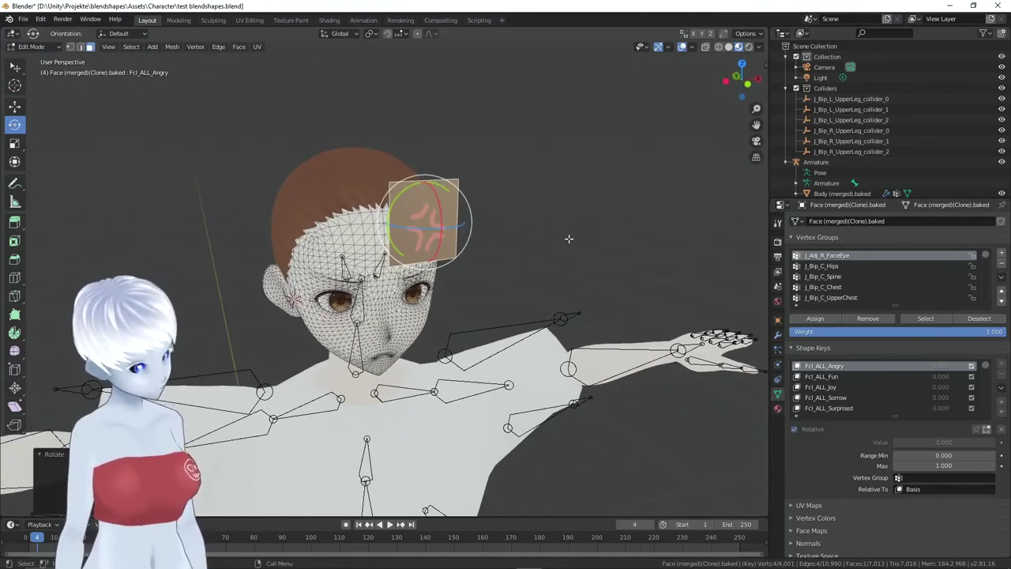
{"action": "mouse_move", "coordinate": [569, 238]}
{"action": "middle_mouse_down"}
{"action": "mouse_move", "coordinate": [443, 187]}
{"action": "mouse_move", "coordinate": [472, 226]}
{"action": "mouse_move", "coordinate": [287, 238]}
{"action": "mouse_move", "coordinate": [348, 261]}
{"action": "mouse_move", "coordinate": [392, 227]}
{"action": "middle_mouse_up"}
{"action": "key", "text": "Escape"}
{"action": "middle_click_drag", "start_coordinate": [455, 199], "coordinate": [677, 343]}
{"action": "scroll", "coordinate": [335, 270], "scroll_direction": "up", "scroll_amount": 5}
{"action": "middle_click_drag", "start_coordinate": [336, 270], "coordinate": [358, 271]}
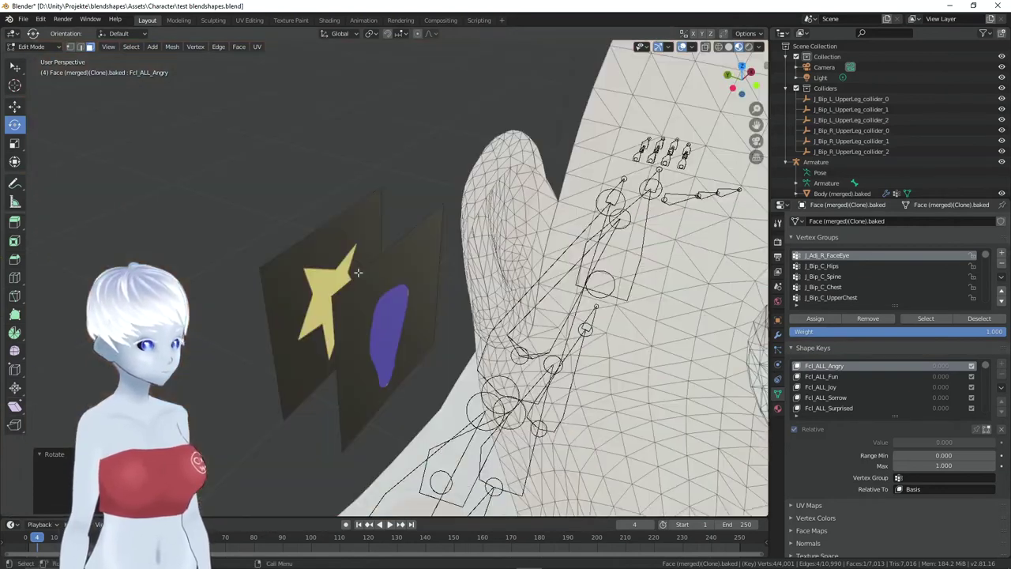
Make Fcl_ALL_Joy active, select the whole star card and enlarge it
{"action": "left_click", "coordinate": [850, 387]}
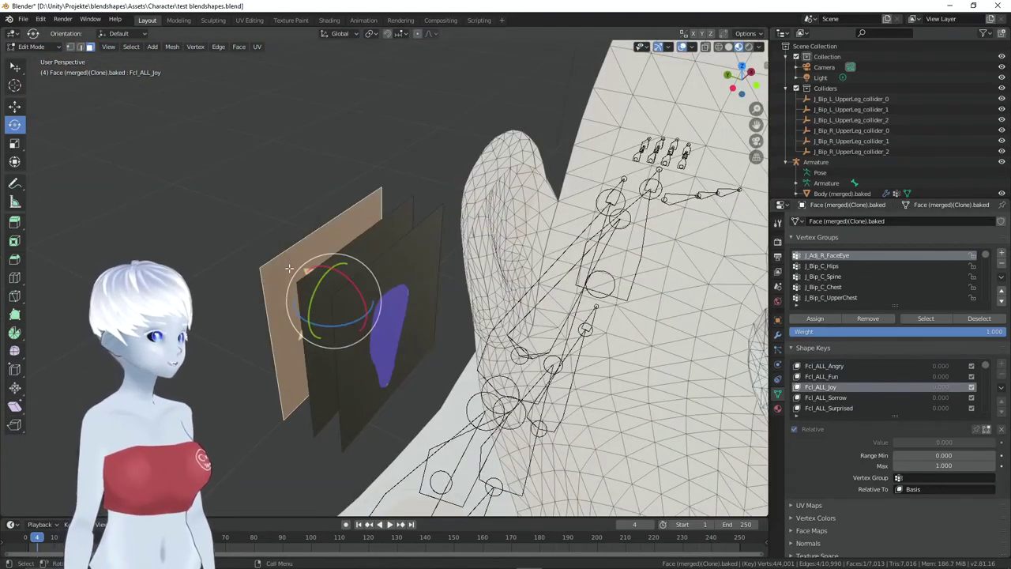
{"action": "middle_click_drag", "start_coordinate": [297, 280], "coordinate": [379, 289]}
{"action": "key", "text": "w"}
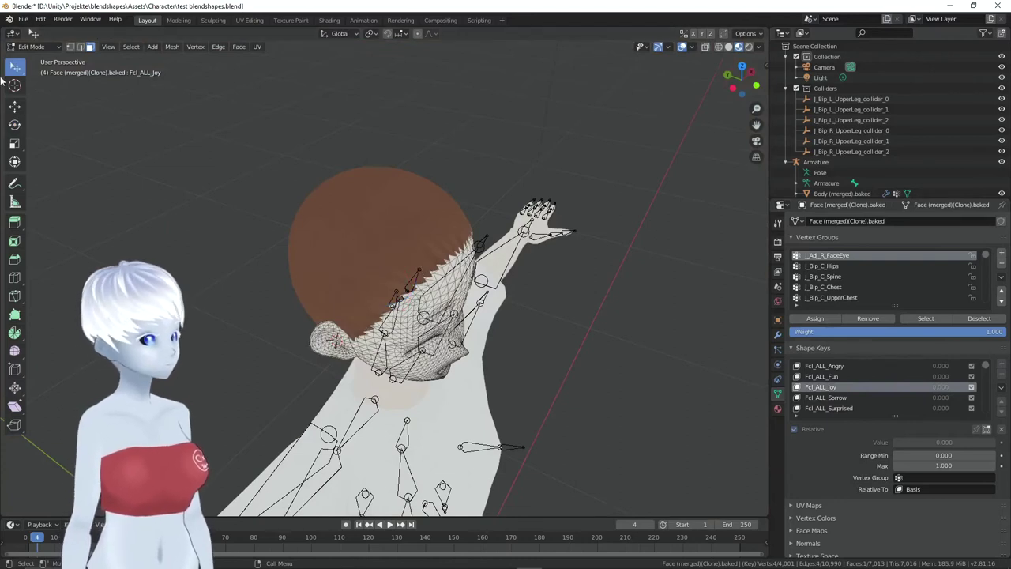
{"action": "left_click", "coordinate": [14, 105]}
{"action": "left_click_drag", "start_coordinate": [383, 283], "coordinate": [388, 286]}
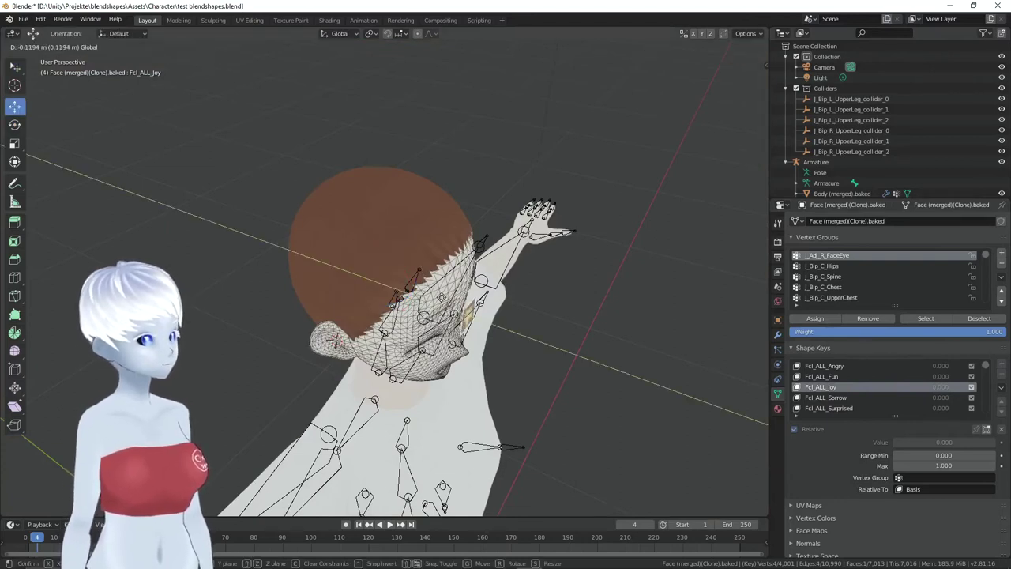
{"action": "left_click", "coordinate": [477, 320]}
{"action": "middle_click_drag", "start_coordinate": [477, 319], "coordinate": [411, 237]}
{"action": "key", "text": "s"}
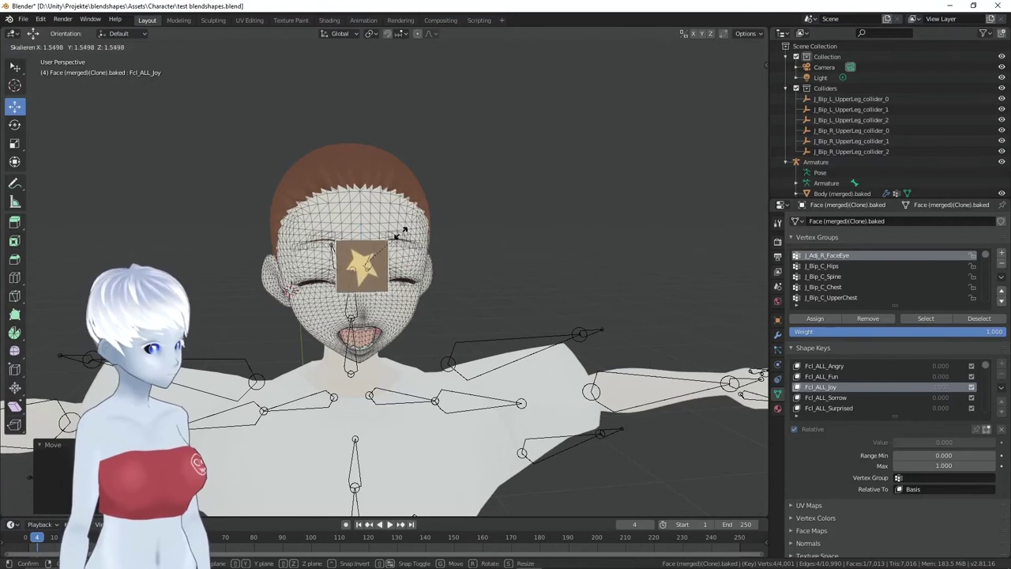
{"action": "left_click", "coordinate": [384, 229]}
Move the star card up above the head, adjusting its position along the Y axis
{"action": "key", "text": "g"}
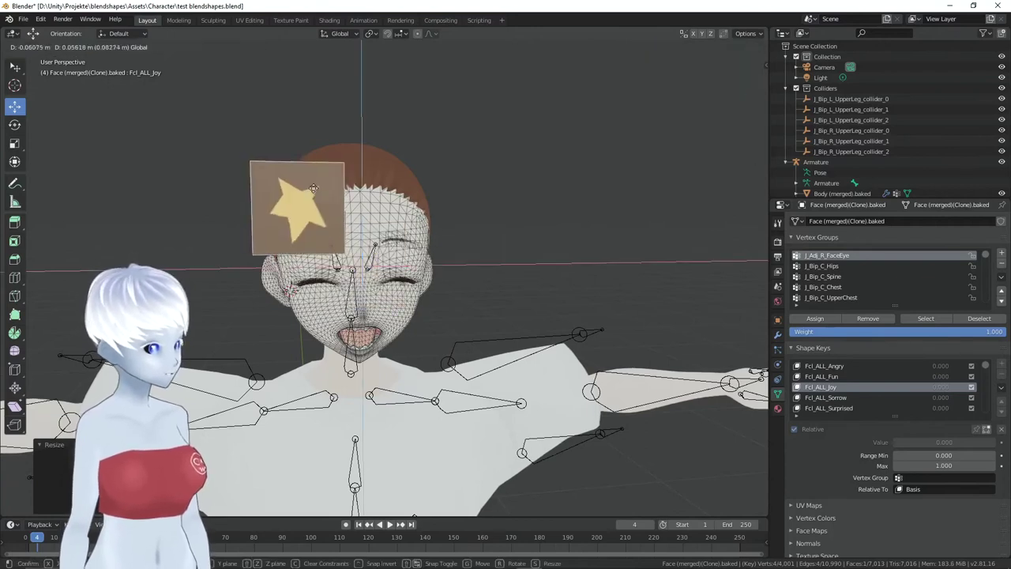
{"action": "left_click", "coordinate": [278, 138]}
{"action": "mouse_move", "coordinate": [278, 138]}
{"action": "middle_mouse_down"}
{"action": "mouse_move", "coordinate": [408, 195]}
{"action": "mouse_move", "coordinate": [542, 188]}
{"action": "middle_mouse_up"}
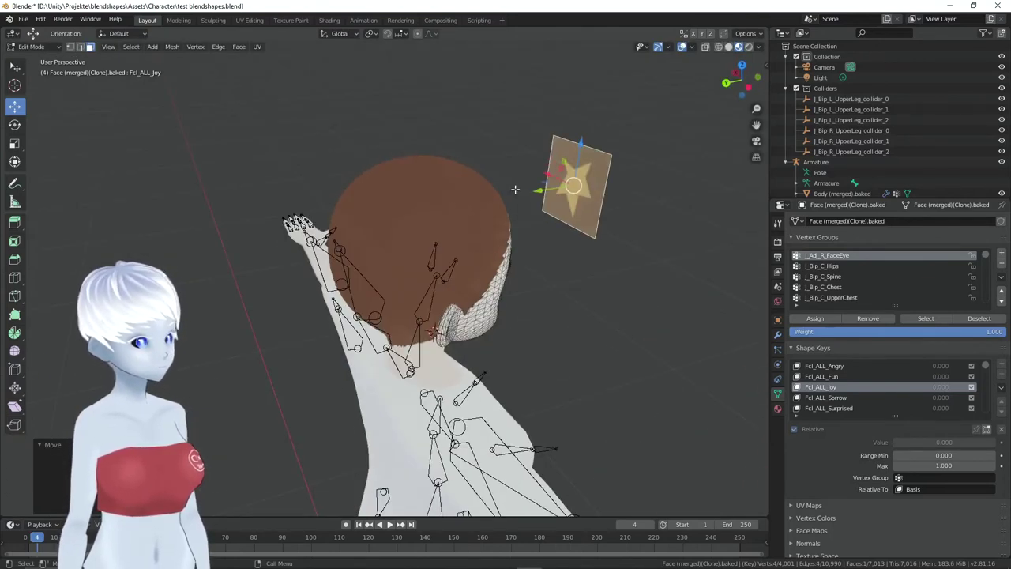
{"action": "key", "text": "g"}
{"action": "key", "text": "y"}
{"action": "left_click", "coordinate": [503, 220]}
{"action": "middle_click_drag", "start_coordinate": [503, 219], "coordinate": [351, 184]}
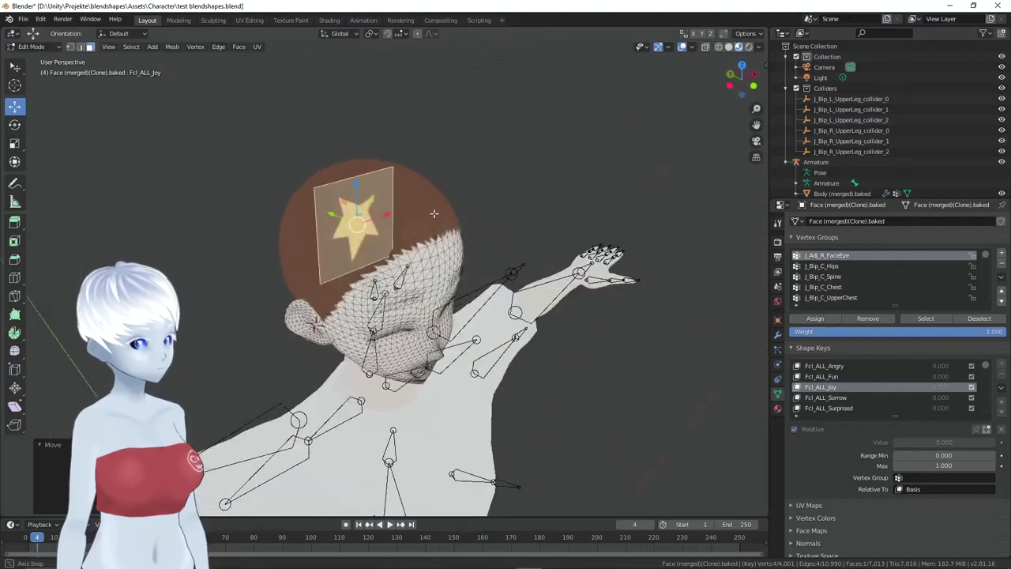
Rotate the star card to stand upright above the head, then return to the Move tool
{"action": "key", "text": "shift+space"}
{"action": "key", "text": "r"}
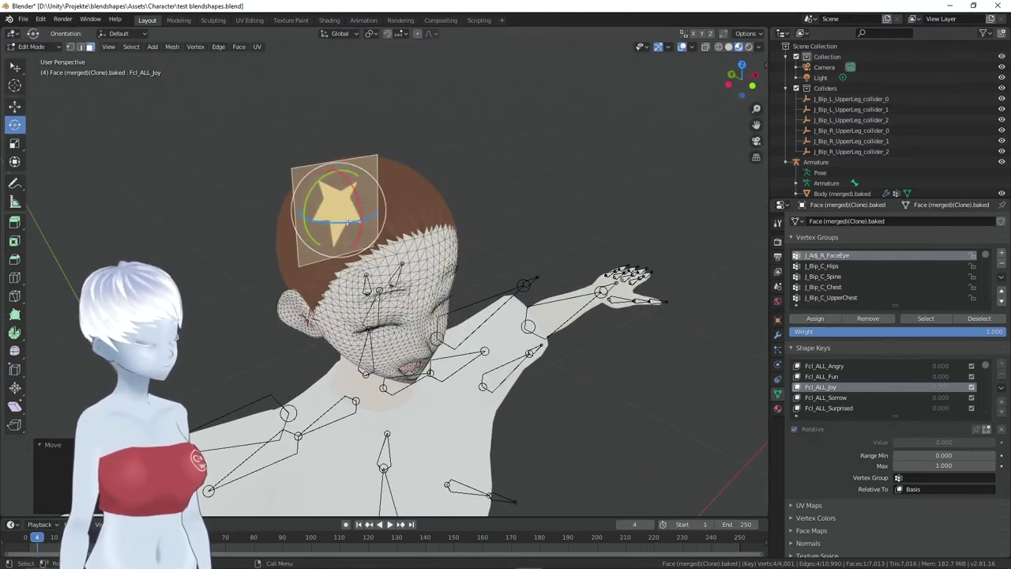
{"action": "left_click_drag", "start_coordinate": [348, 221], "coordinate": [339, 215]}
{"action": "middle_click_drag", "start_coordinate": [340, 215], "coordinate": [287, 195]}
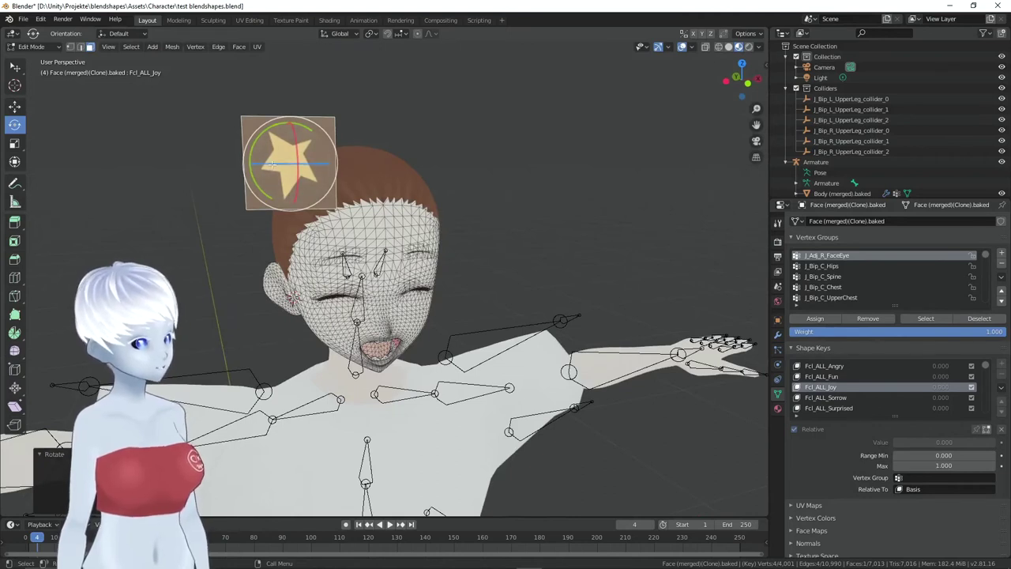
{"action": "scroll", "coordinate": [313, 148], "scroll_direction": "up", "scroll_amount": 3}
{"action": "middle_click_drag", "start_coordinate": [538, 153], "coordinate": [551, 173]}
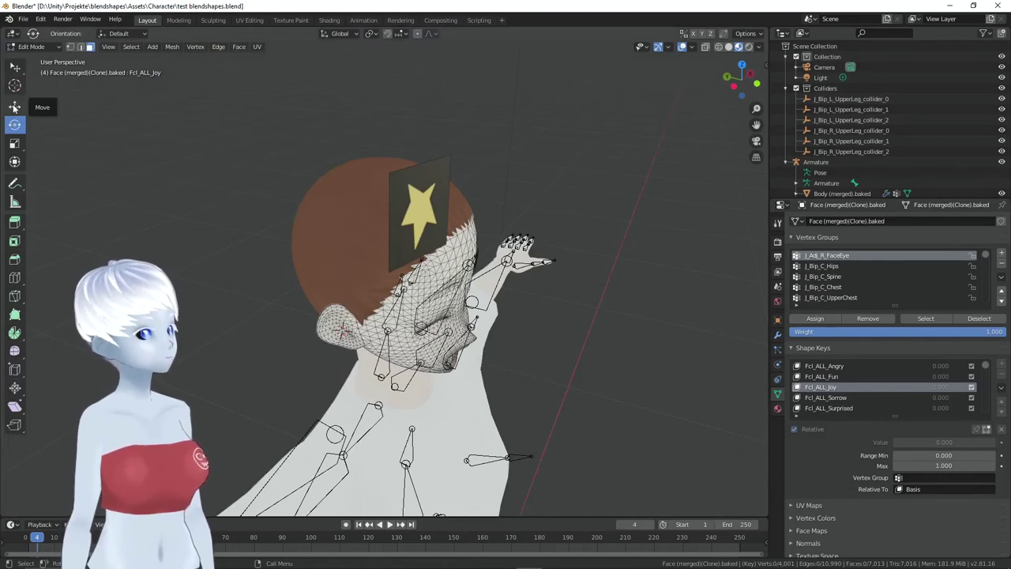
{"action": "middle_click_drag", "start_coordinate": [15, 107], "coordinate": [14, 162]}
{"action": "left_click", "coordinate": [15, 107]}
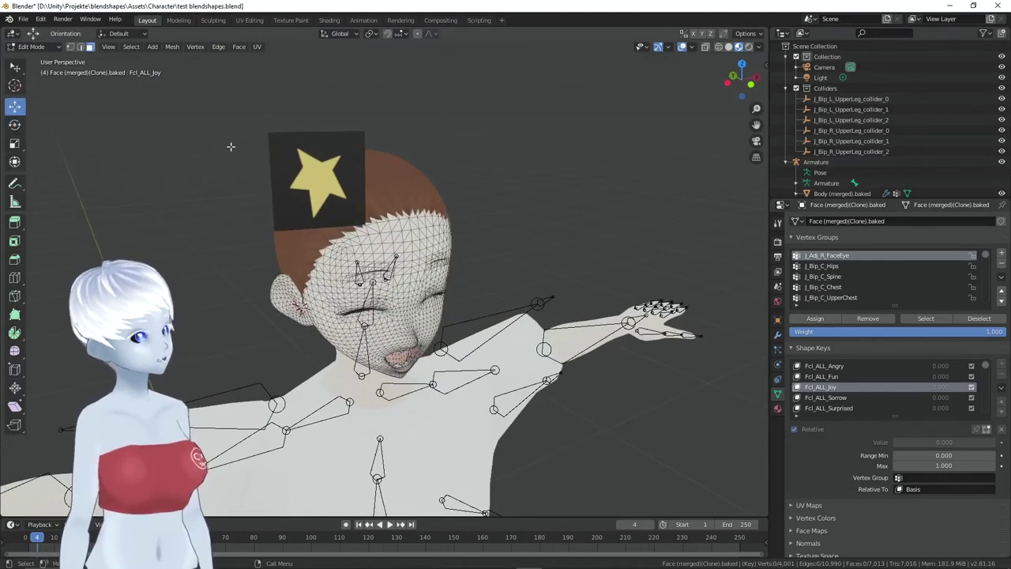
{"action": "scroll", "coordinate": [933, 284], "scroll_direction": "up", "scroll_amount": 3}
{"action": "scroll", "coordinate": [862, 373], "scroll_direction": "up", "scroll_amount": 2}
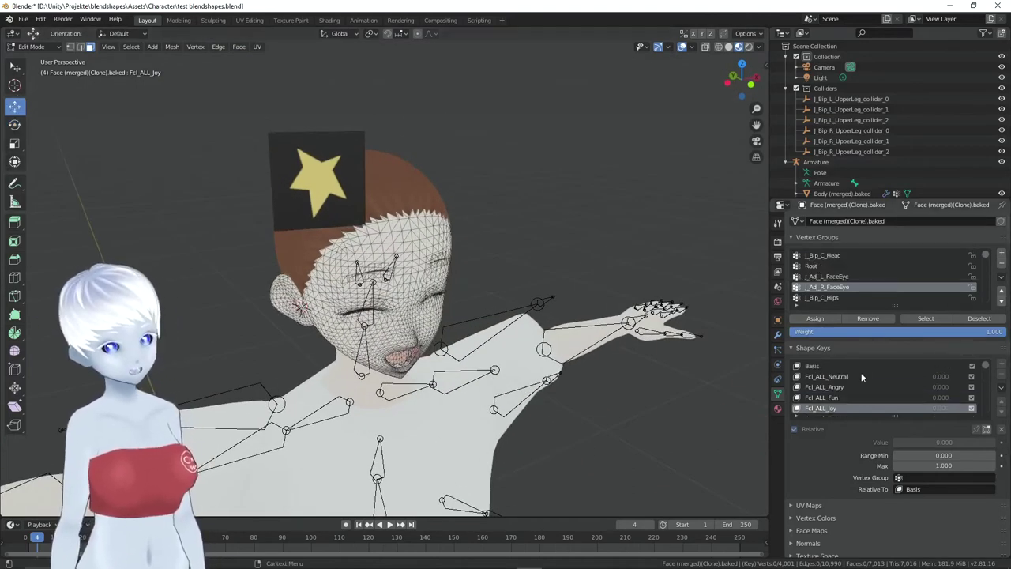
On the Basis shape key, duplicate one of the emote cards and place the copy
{"action": "left_click", "coordinate": [832, 366]}
{"action": "scroll", "coordinate": [324, 244], "scroll_direction": "up", "scroll_amount": 10}
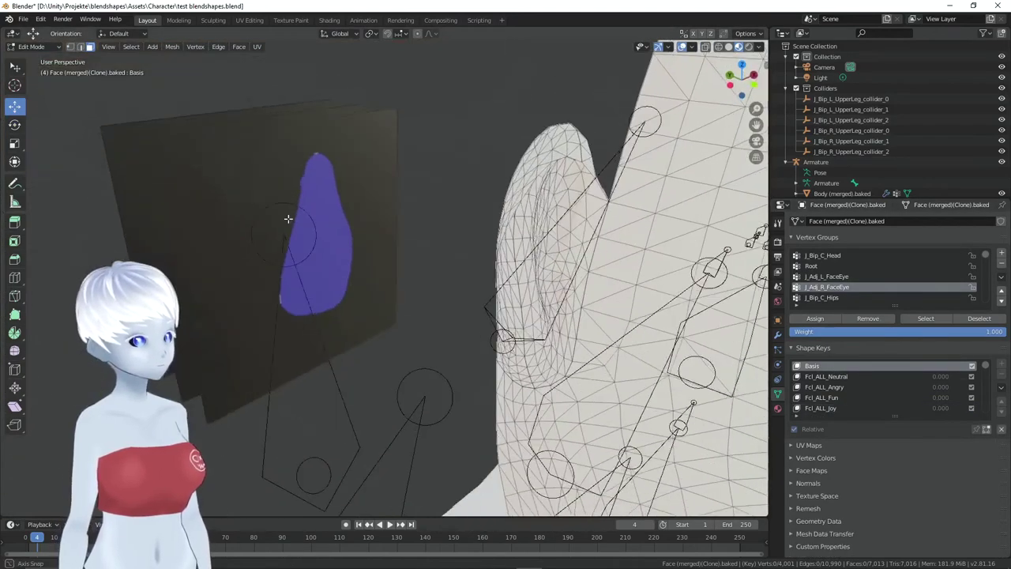
{"action": "left_click", "coordinate": [332, 245]}
{"action": "key", "text": "shift+d"}
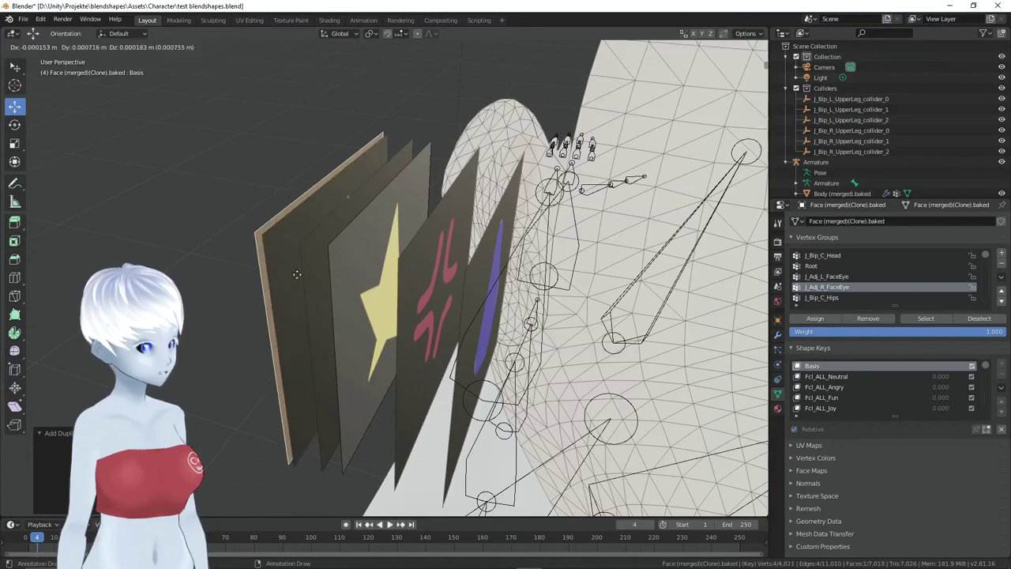
{"action": "left_click", "coordinate": [293, 274]}
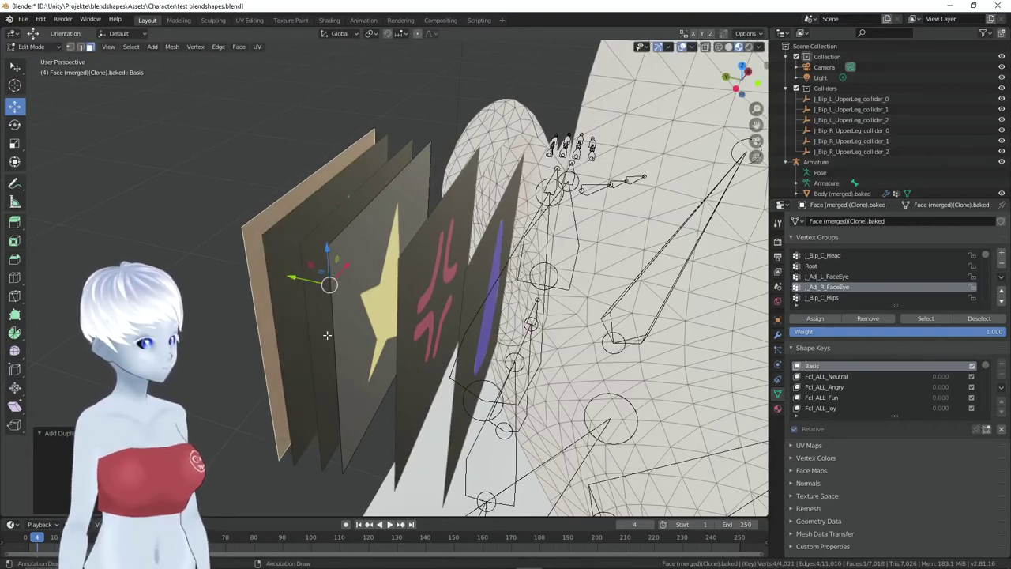
On Fcl_ALL_Joy, move a copied star card beside the original
{"action": "left_click", "coordinate": [842, 408]}
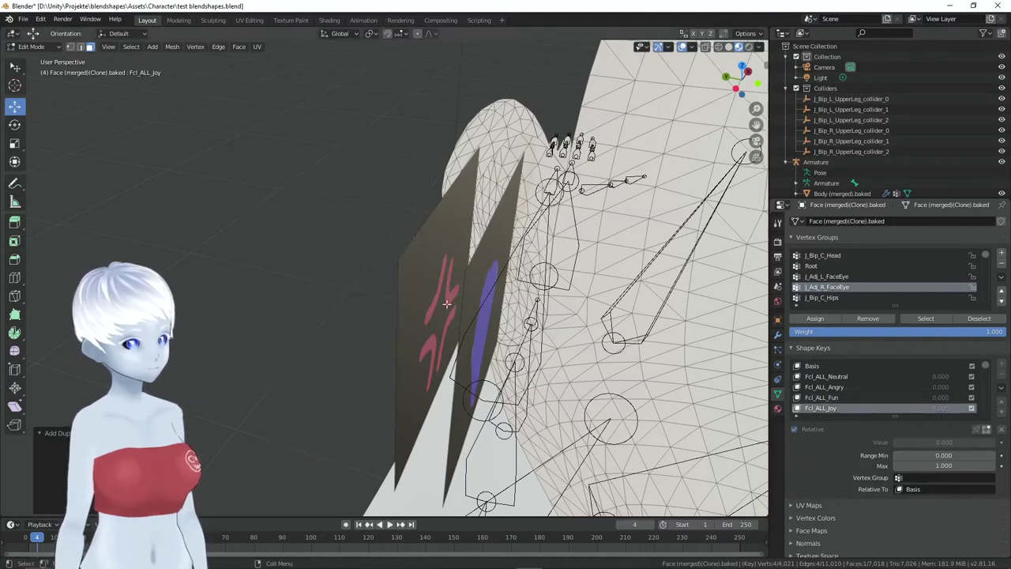
{"action": "middle_click_drag", "start_coordinate": [446, 304], "coordinate": [395, 283]}
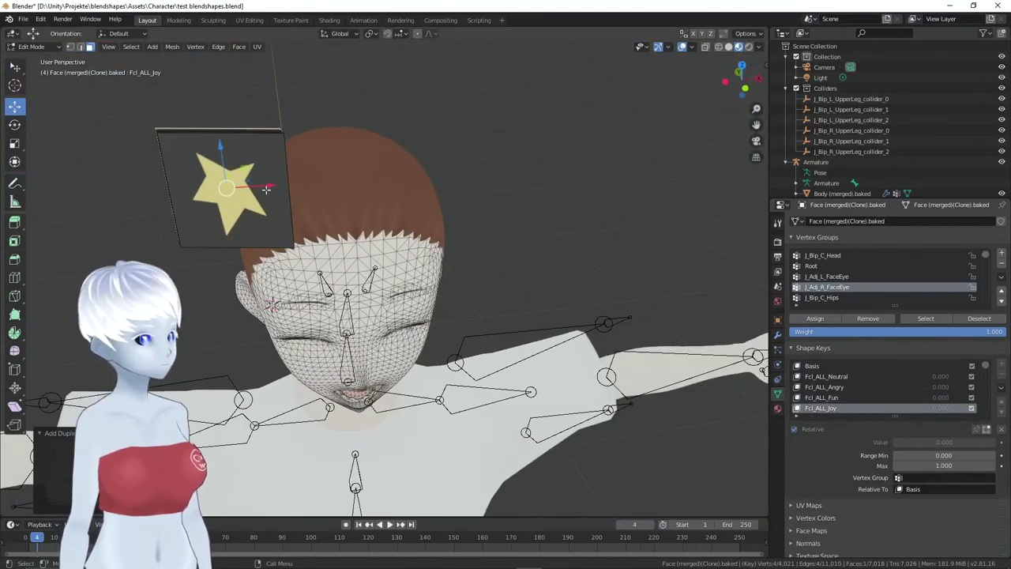
{"action": "middle_click_drag", "start_coordinate": [284, 142], "coordinate": [319, 154]}
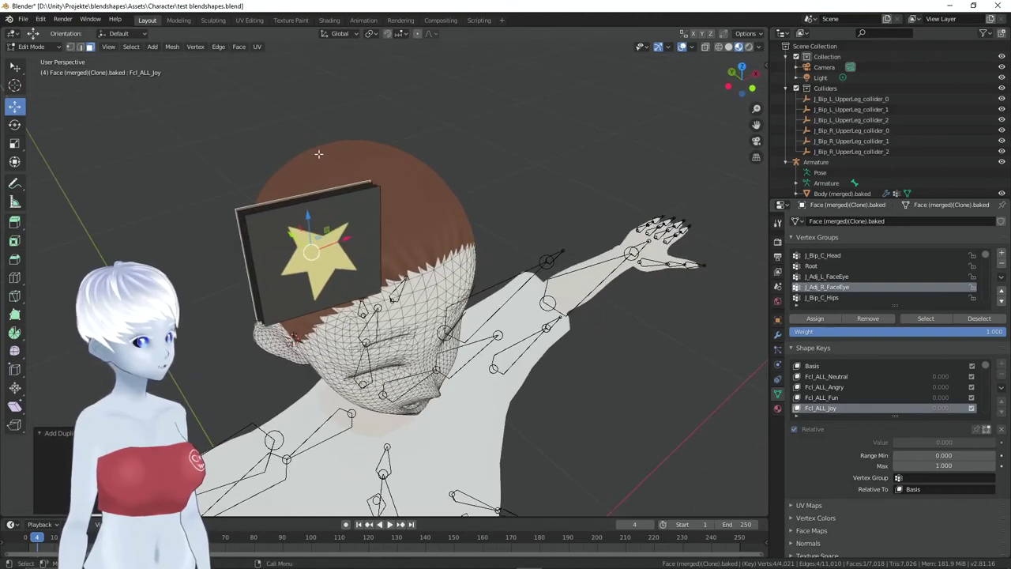
{"action": "key", "text": "g"}
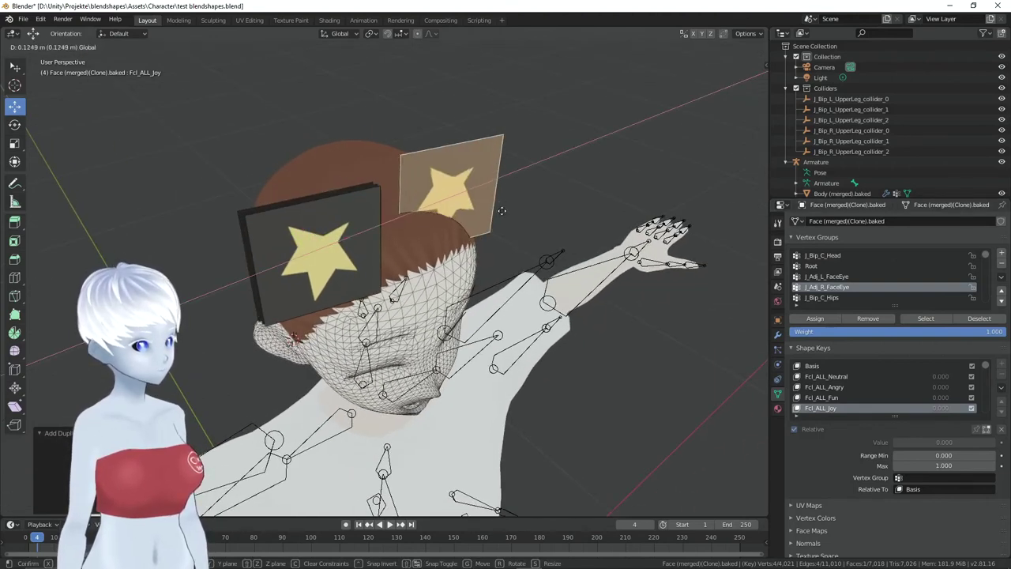
{"action": "left_click", "coordinate": [450, 201]}
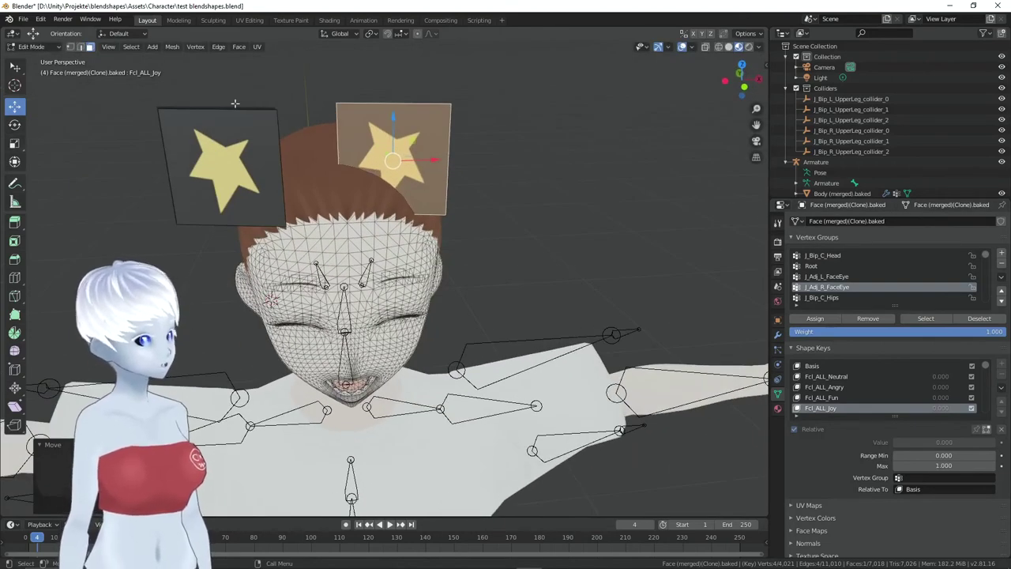
{"action": "middle_click_drag", "start_coordinate": [419, 139], "coordinate": [487, 220]}
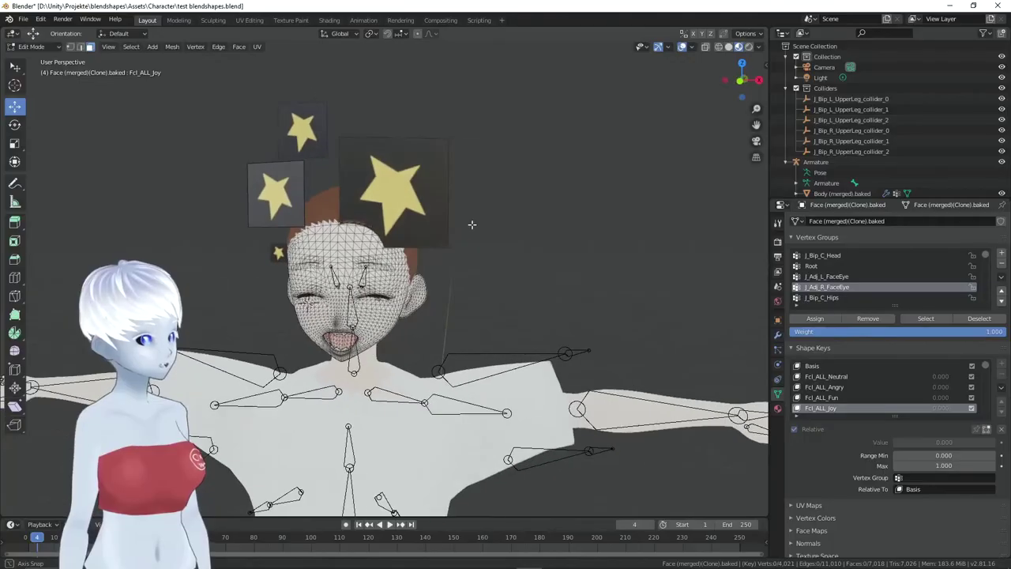
{"action": "scroll", "coordinate": [487, 221], "scroll_direction": "down", "scroll_amount": 1}
Save, then cycle through the Fun, Angry, Neutral, Basis and Joy shape keys to check the cards
{"action": "key", "text": "ctrl+s"}
{"action": "left_click", "coordinate": [814, 397]}
{"action": "left_click", "coordinate": [818, 387]}
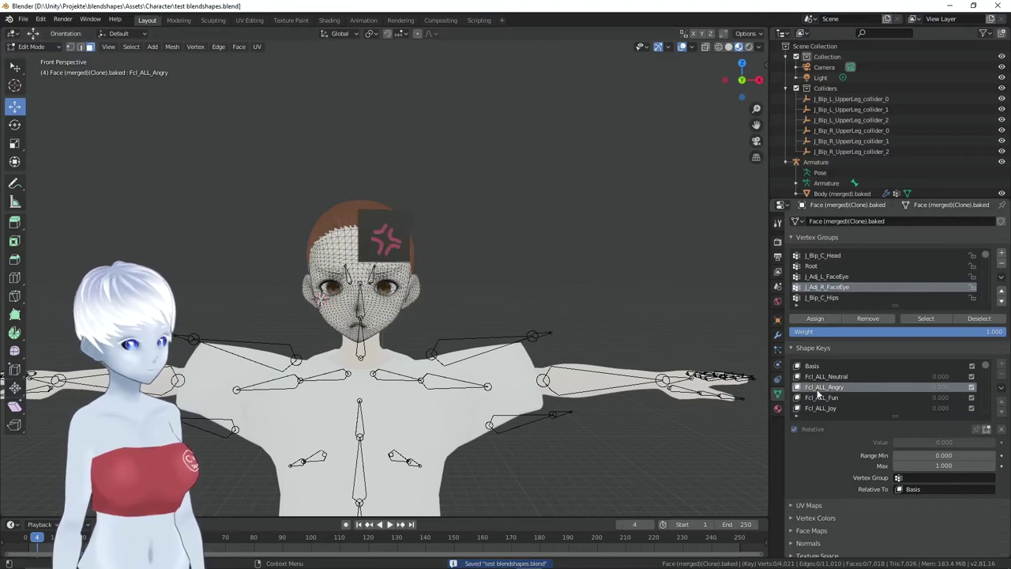
{"action": "left_click", "coordinate": [822, 378]}
{"action": "left_click", "coordinate": [813, 366]}
{"action": "left_click", "coordinate": [822, 377]}
{"action": "left_click", "coordinate": [823, 387]}
{"action": "left_click", "coordinate": [824, 397]}
{"action": "left_click", "coordinate": [827, 408]}
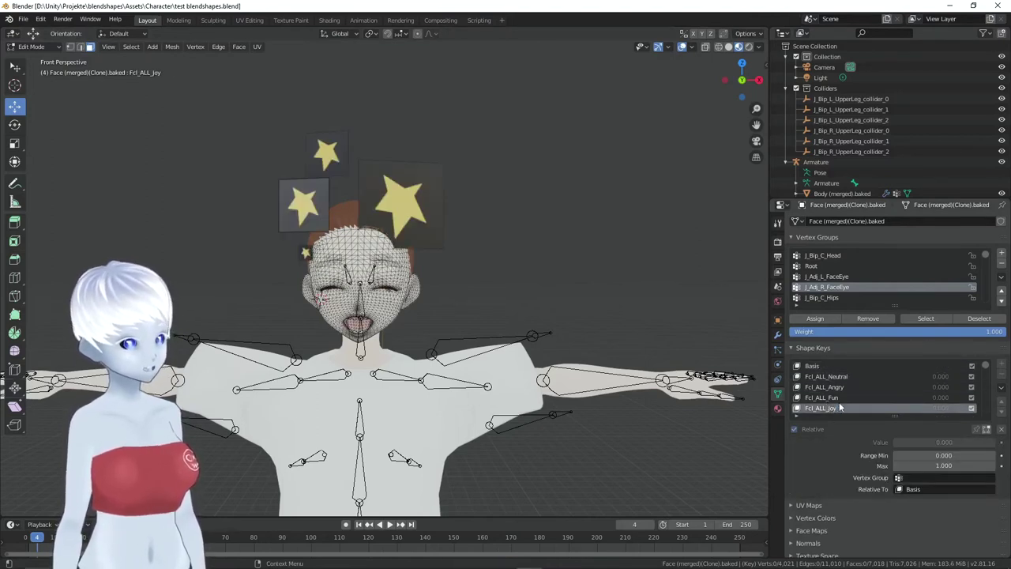
Return to Object Mode and save test blendshapes.blend
{"action": "scroll", "coordinate": [841, 408], "scroll_direction": "up", "scroll_amount": 2, "text": "ctrl"}
{"action": "scroll", "coordinate": [840, 408], "scroll_direction": "up", "scroll_amount": 1, "text": "ctrl"}
{"action": "scroll", "coordinate": [841, 408], "scroll_direction": "up", "scroll_amount": 1, "text": "ctrl"}
{"action": "key", "text": "Tab"}
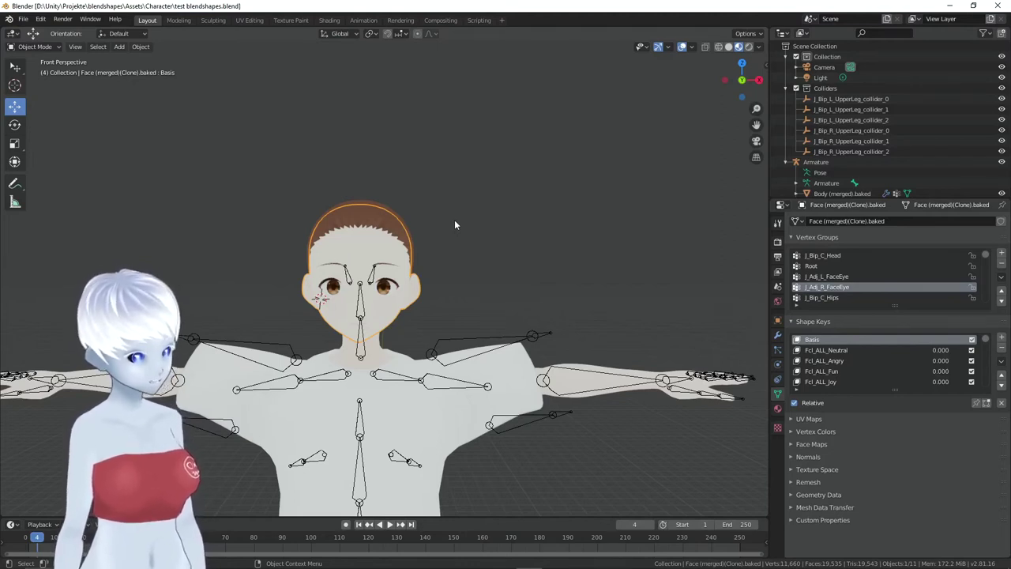
{"action": "key", "text": "ctrl+s"}
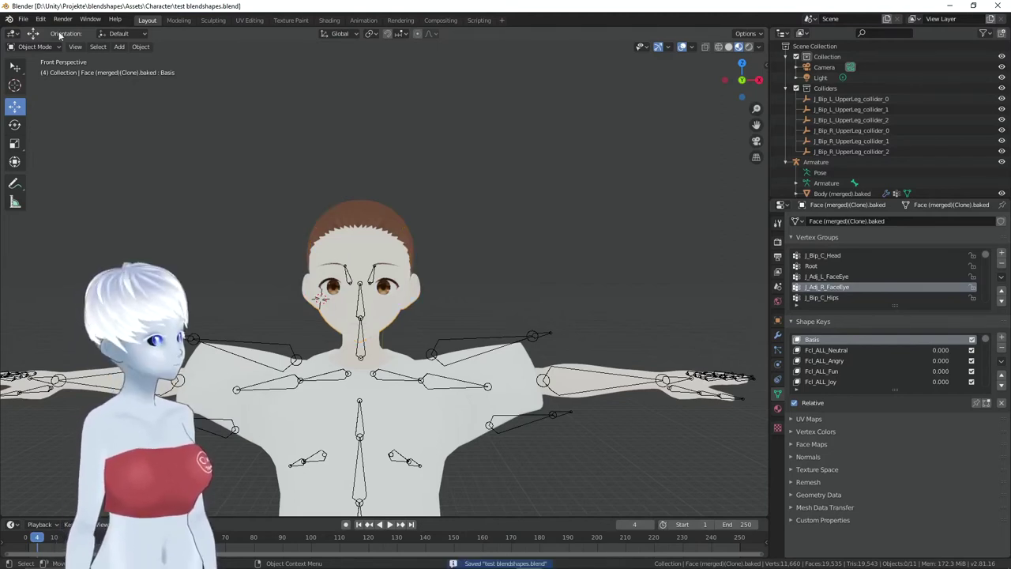
Import the headphones FBX and raise it along Z to head height
{"action": "left_click", "coordinate": [22, 18]}
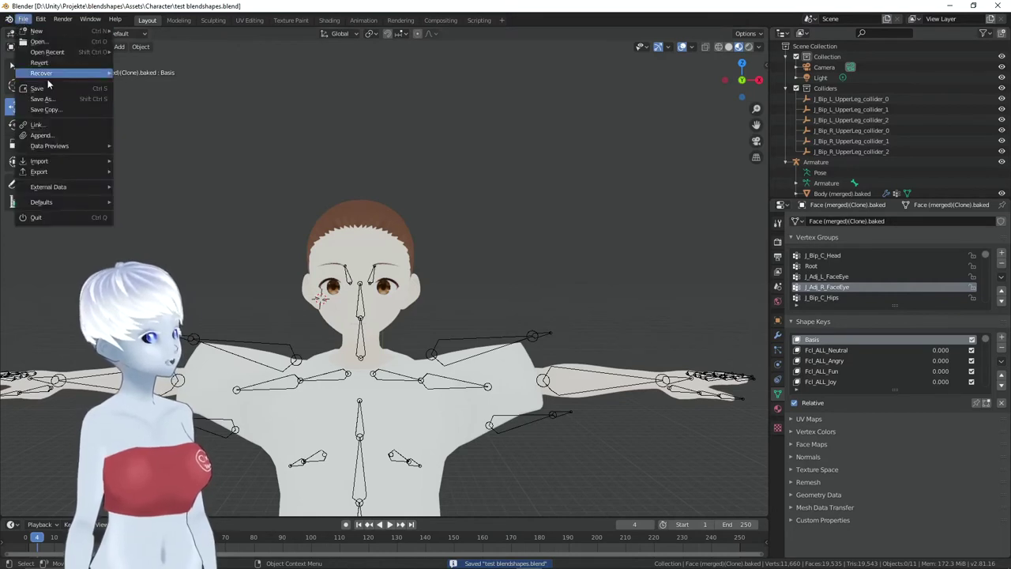
{"action": "mouse_move", "coordinate": [38, 161]}
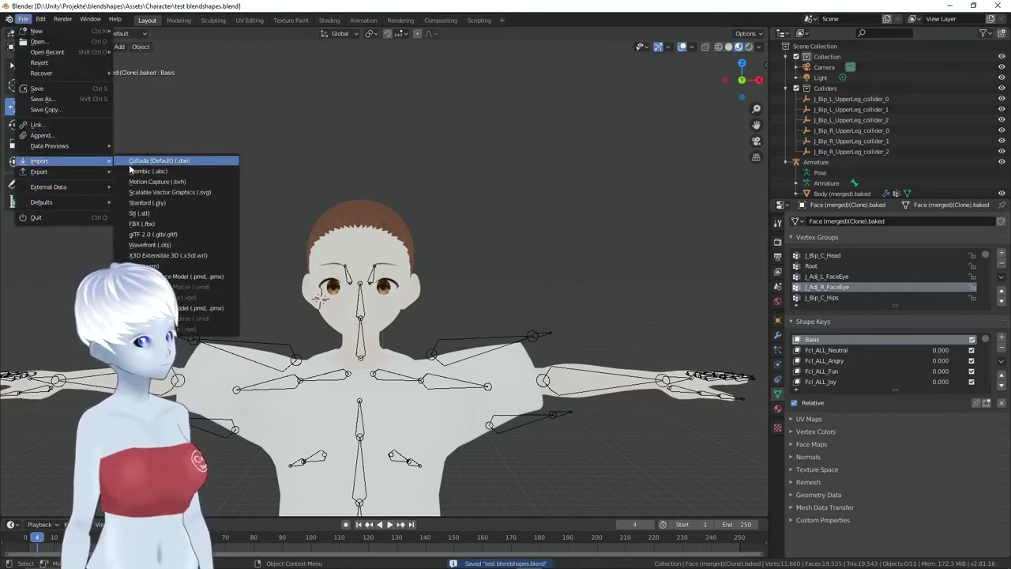
{"action": "left_click", "coordinate": [163, 224]}
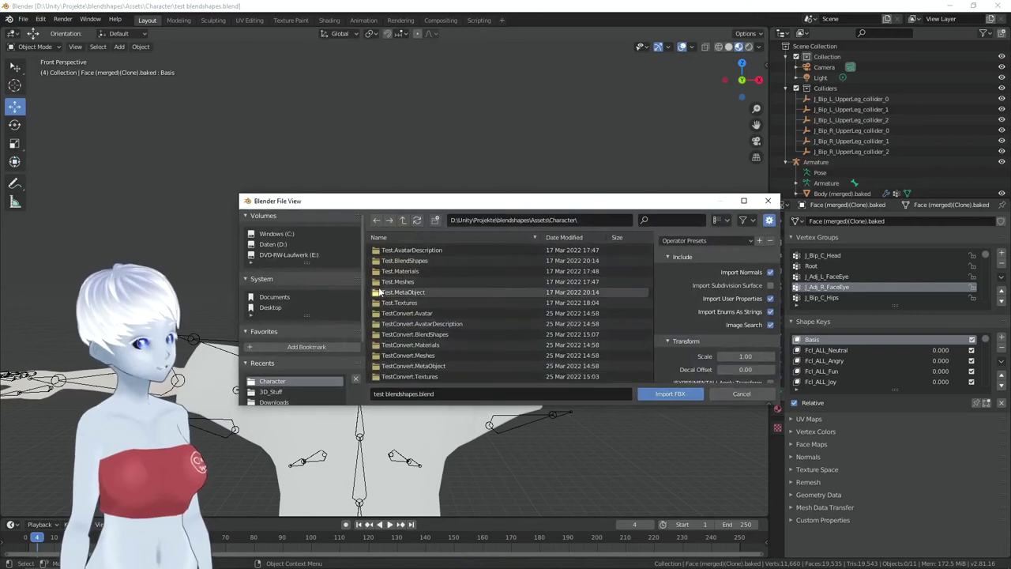
{"action": "left_click", "coordinate": [283, 242]}
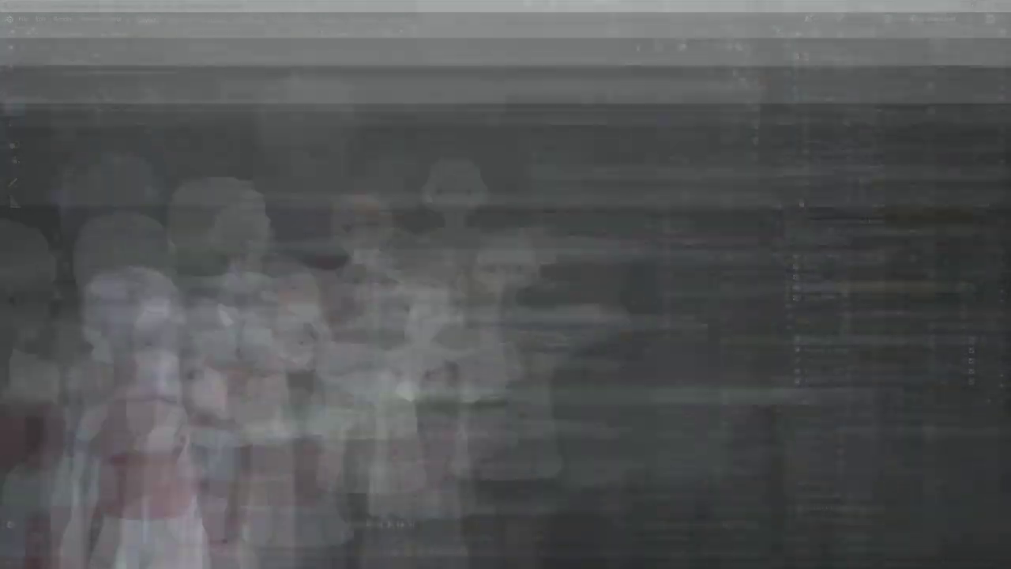
{"action": "key", "text": "g"}
{"action": "key", "text": "z"}
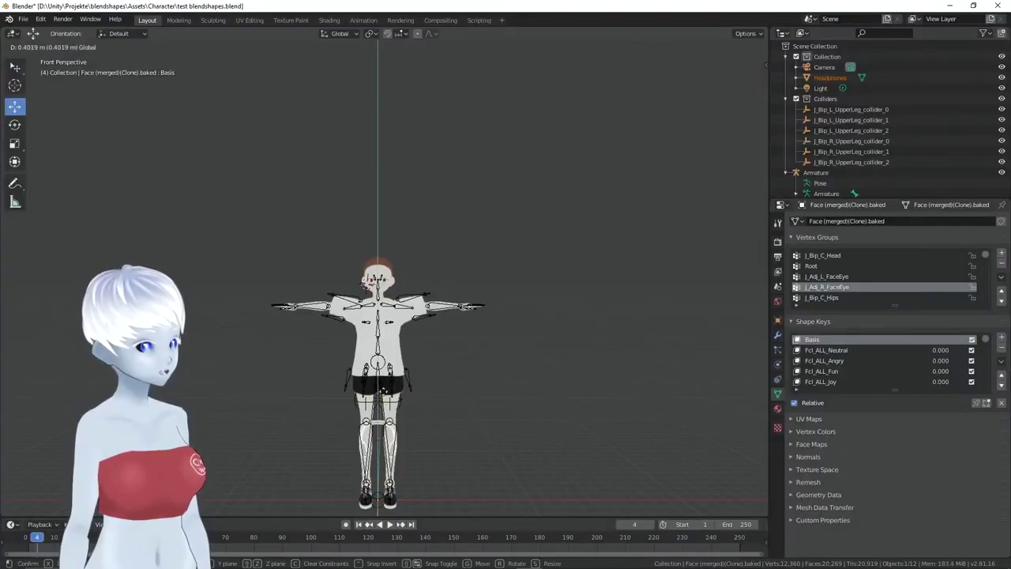
{"action": "left_click", "coordinate": [382, 232]}
Scale the headphones down to 0.1932 at the face and add the armature to the selection
{"action": "scroll", "coordinate": [379, 276], "scroll_direction": "up", "scroll_amount": 2}
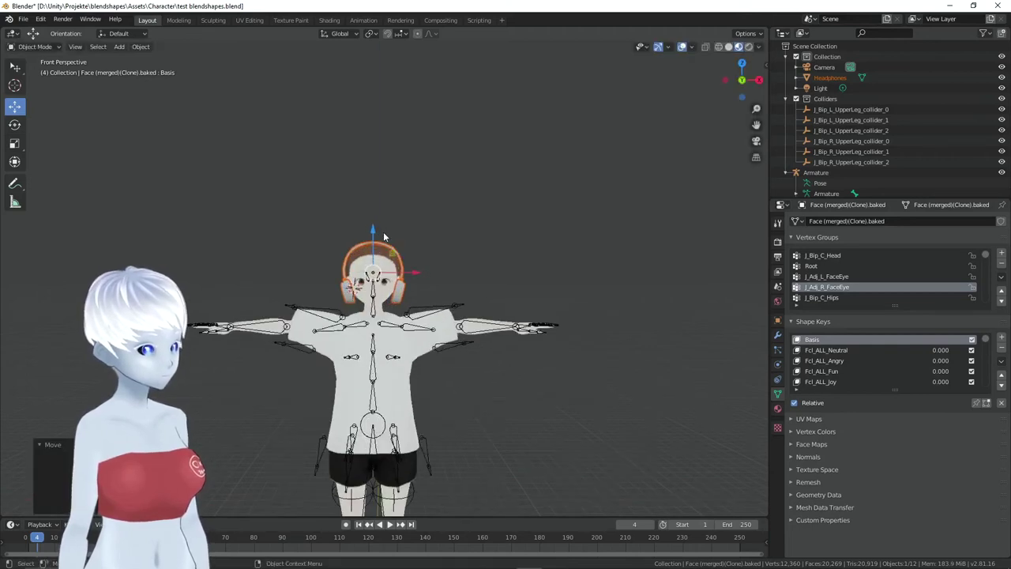
{"action": "scroll", "coordinate": [379, 277], "scroll_direction": "up", "scroll_amount": 3}
{"action": "middle_click_drag", "start_coordinate": [442, 253], "coordinate": [498, 251]}
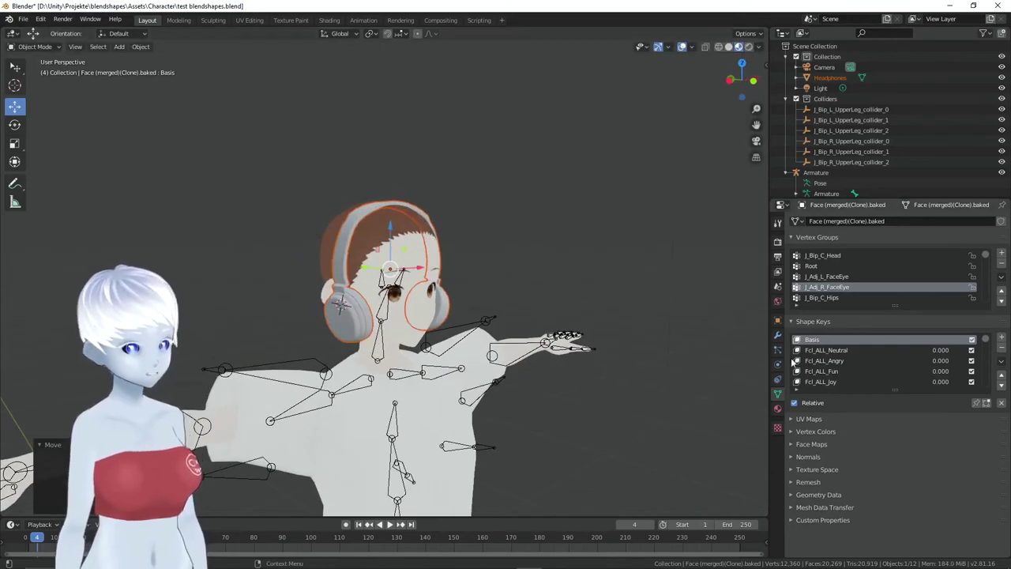
{"action": "scroll", "coordinate": [392, 254], "scroll_direction": "up", "scroll_amount": 1}
{"action": "scroll", "coordinate": [393, 254], "scroll_direction": "up", "scroll_amount": 3}
{"action": "scroll", "coordinate": [392, 254], "scroll_direction": "up", "scroll_amount": 2}
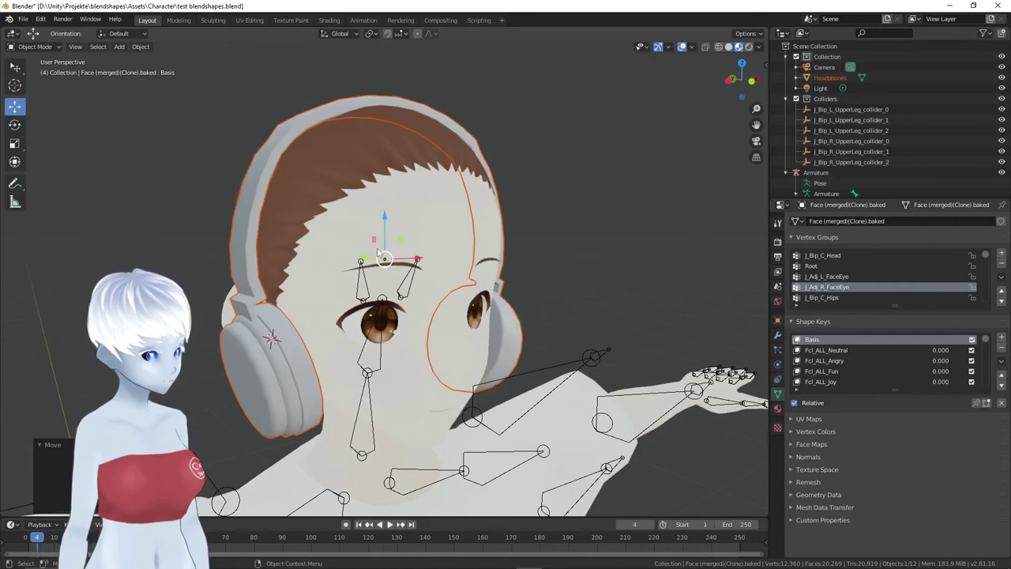
{"action": "left_click", "coordinate": [392, 255]}
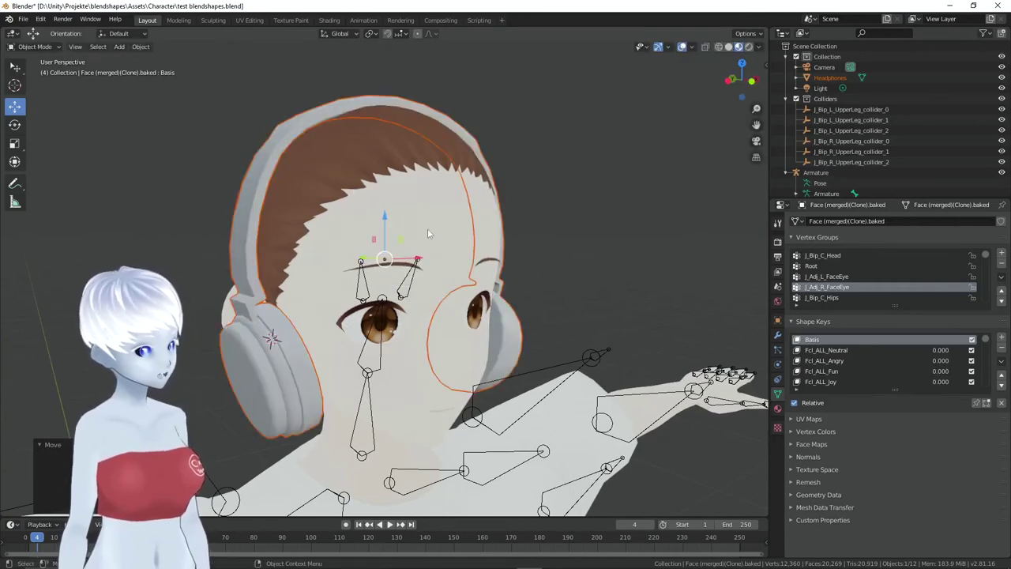
{"action": "key", "text": "s"}
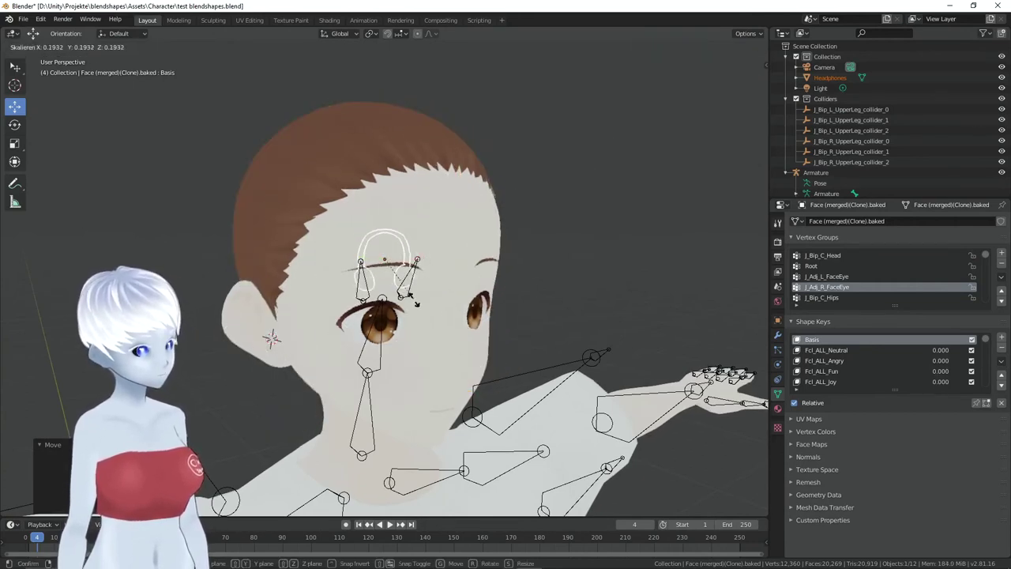
{"action": "left_click", "coordinate": [387, 235]}
{"action": "key", "text": "KP_Decimal"}
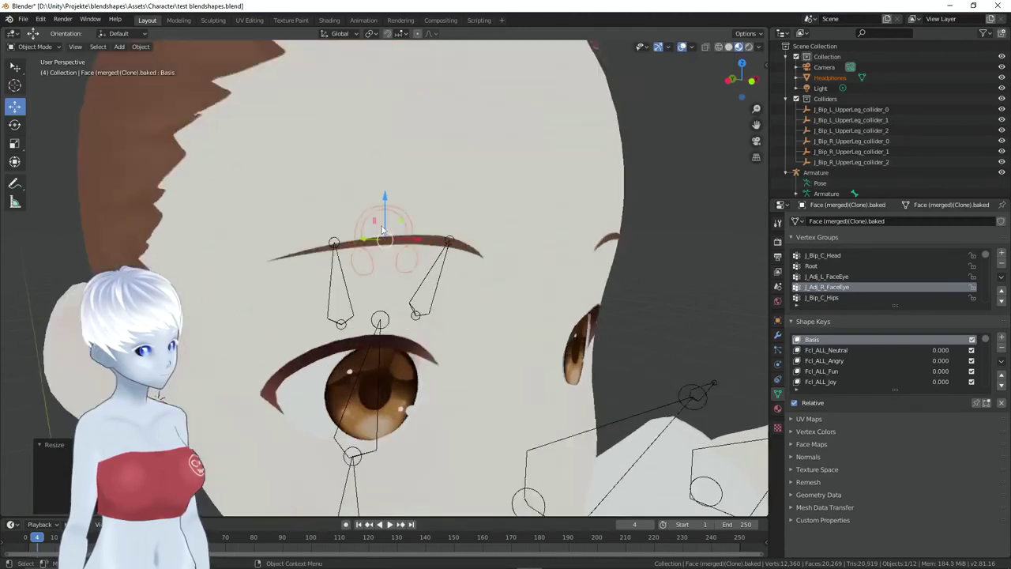
{"action": "middle_click_drag", "start_coordinate": [386, 236], "coordinate": [466, 304]}
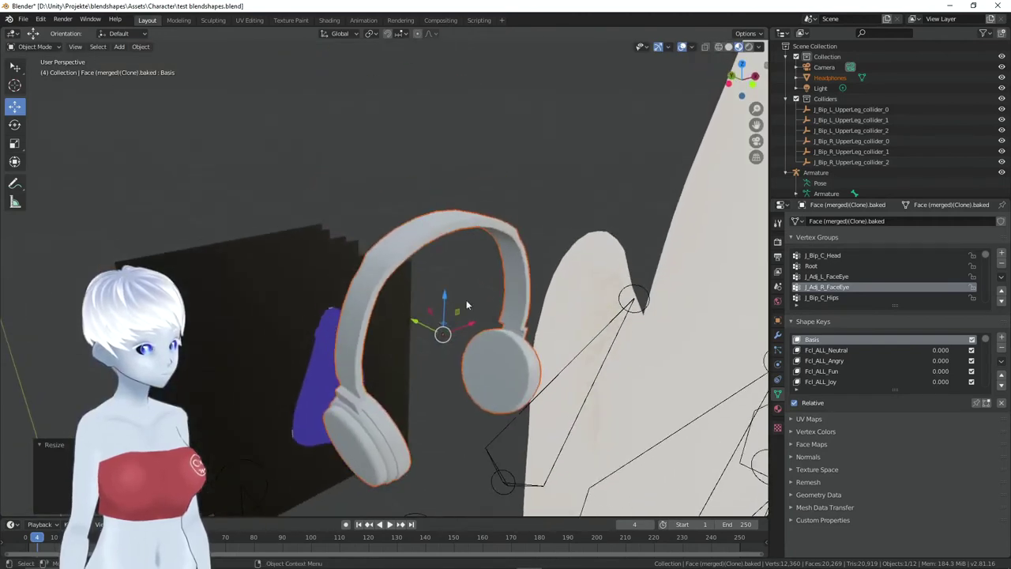
{"action": "left_click", "coordinate": [575, 364], "text": "shift"}
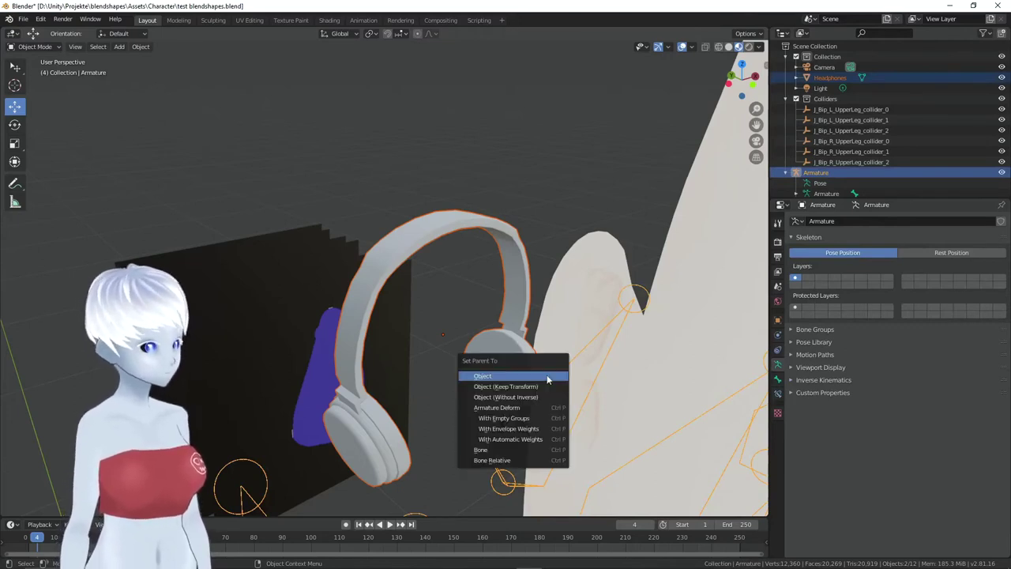
Parent the Headphones to the armature with Object and reselect the Headphones
{"action": "left_click", "coordinate": [526, 418]}
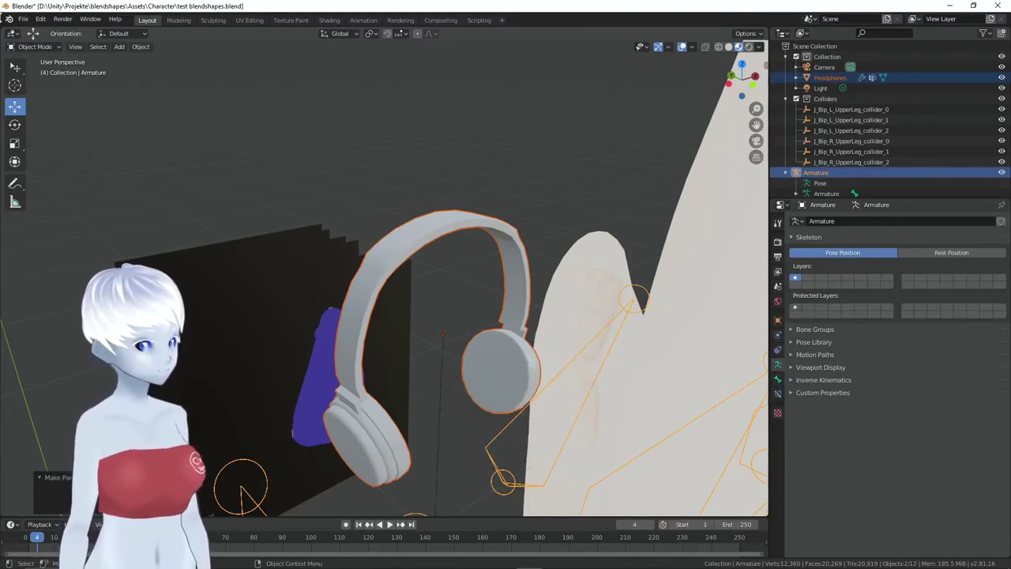
{"action": "left_click", "coordinate": [420, 255]}
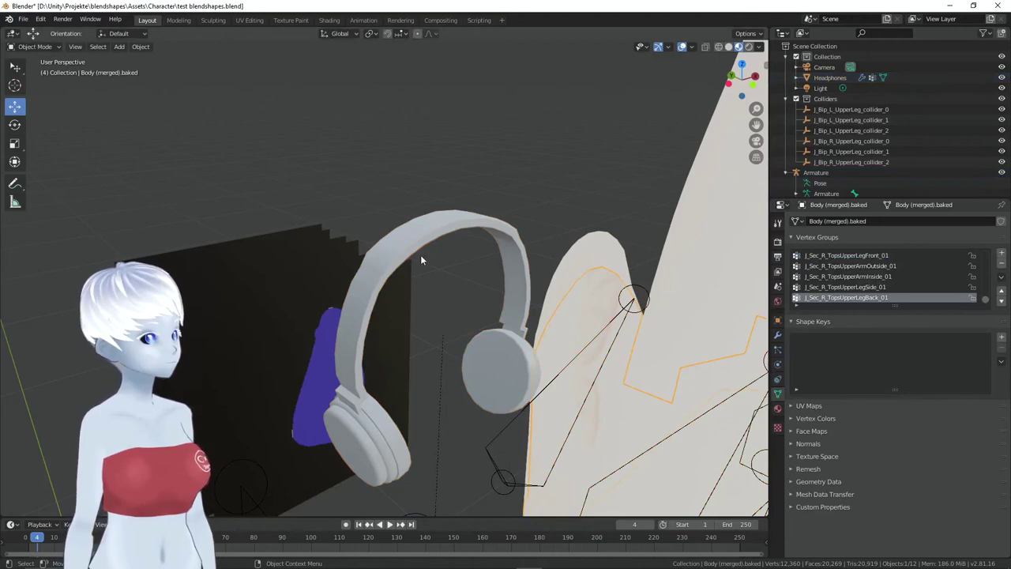
{"action": "left_click", "coordinate": [385, 233]}
In Weight Paint, give the Headphones full weight on J_Bip_C_Head, then return to Object Mode
{"action": "left_click", "coordinate": [35, 47]}
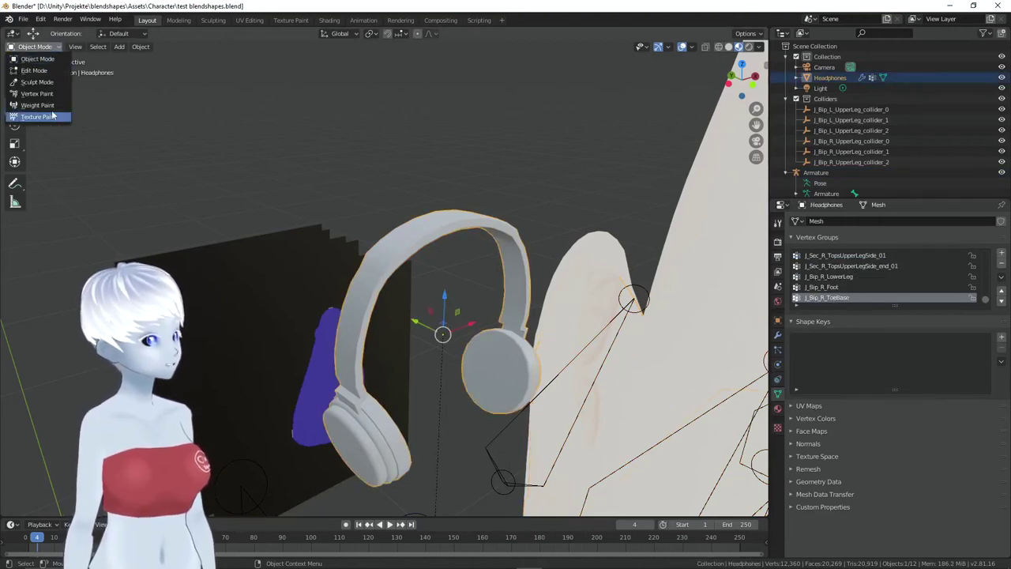
{"action": "left_click", "coordinate": [38, 105]}
{"action": "scroll", "coordinate": [863, 280], "scroll_direction": "up", "scroll_amount": 1}
{"action": "scroll", "coordinate": [863, 280], "scroll_direction": "up", "scroll_amount": 2}
{"action": "scroll", "coordinate": [862, 280], "scroll_direction": "up", "scroll_amount": 2}
{"action": "scroll", "coordinate": [862, 280], "scroll_direction": "up", "scroll_amount": 2}
{"action": "scroll", "coordinate": [863, 279], "scroll_direction": "up", "scroll_amount": 2}
{"action": "scroll", "coordinate": [861, 275], "scroll_direction": "up", "scroll_amount": 3}
{"action": "scroll", "coordinate": [861, 275], "scroll_direction": "up", "scroll_amount": 4}
{"action": "scroll", "coordinate": [862, 275], "scroll_direction": "up", "scroll_amount": 4}
{"action": "scroll", "coordinate": [861, 275], "scroll_direction": "up", "scroll_amount": 3}
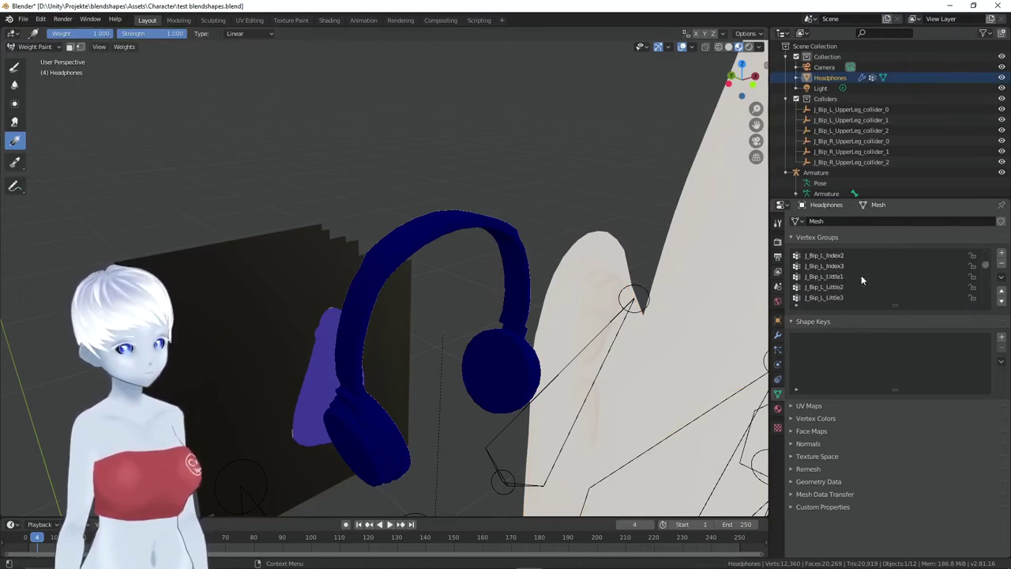
{"action": "scroll", "coordinate": [862, 275], "scroll_direction": "up", "scroll_amount": 4}
{"action": "scroll", "coordinate": [861, 275], "scroll_direction": "up", "scroll_amount": 4}
{"action": "scroll", "coordinate": [861, 275], "scroll_direction": "up", "scroll_amount": 4}
{"action": "scroll", "coordinate": [862, 275], "scroll_direction": "down", "scroll_amount": 2}
{"action": "scroll", "coordinate": [861, 275], "scroll_direction": "down", "scroll_amount": 3}
{"action": "scroll", "coordinate": [861, 275], "scroll_direction": "down", "scroll_amount": 3}
{"action": "left_click", "coordinate": [835, 278]}
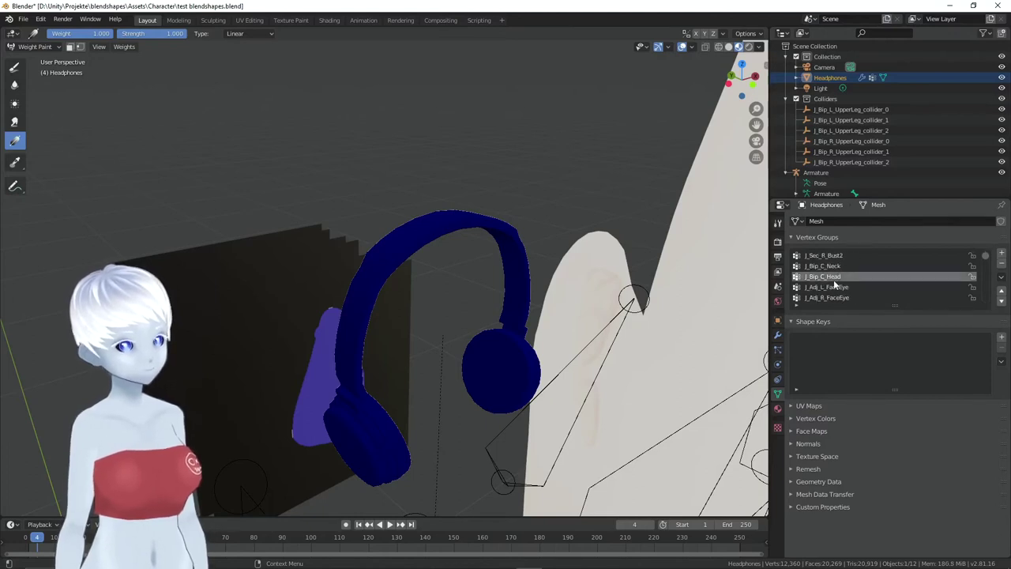
{"action": "left_click_drag", "start_coordinate": [534, 317], "coordinate": [474, 506]}
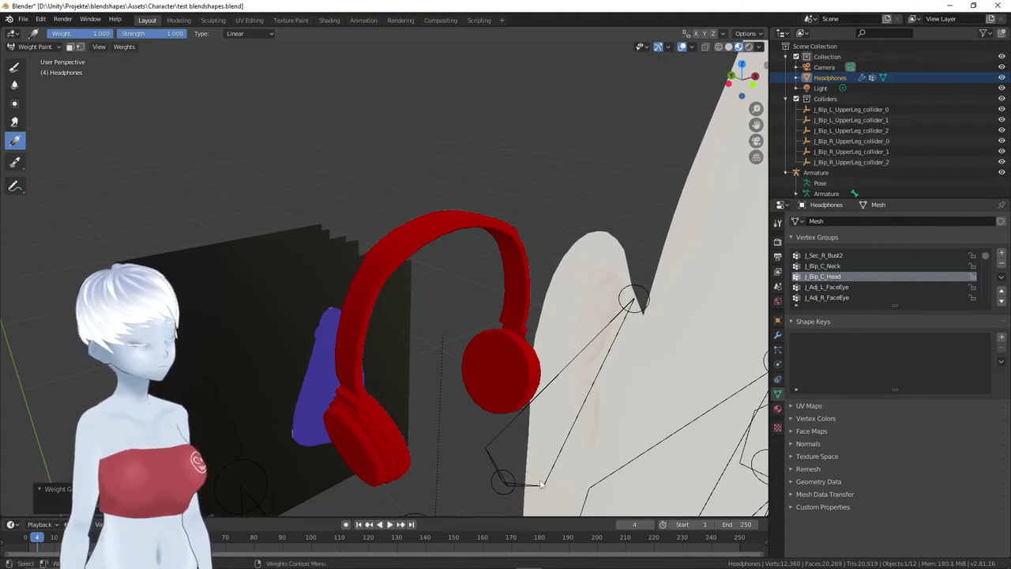
{"action": "key", "text": "ctrl+Tab"}
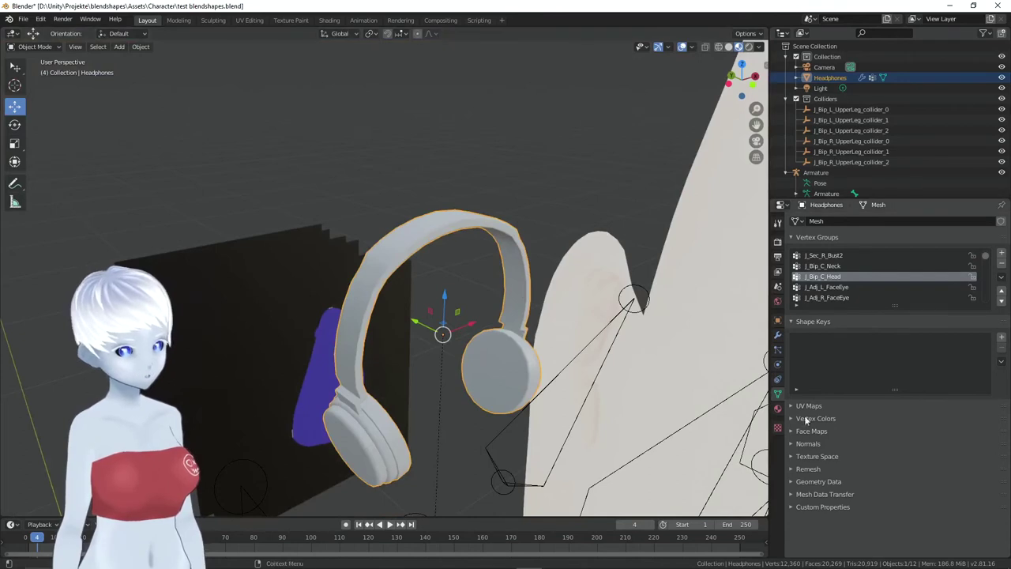
Rename the headphones' lambert1 material to kopfhörer and save test blendshapes.blend
{"action": "left_click", "coordinate": [778, 409]}
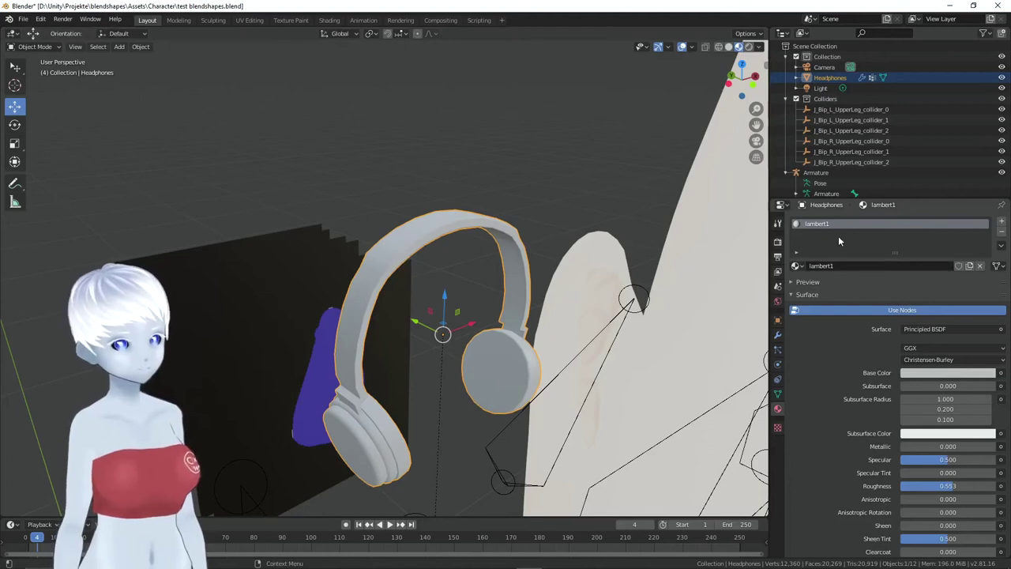
{"action": "key", "text": "BackSpace"}
{"action": "type", "text": "pfhörer"}
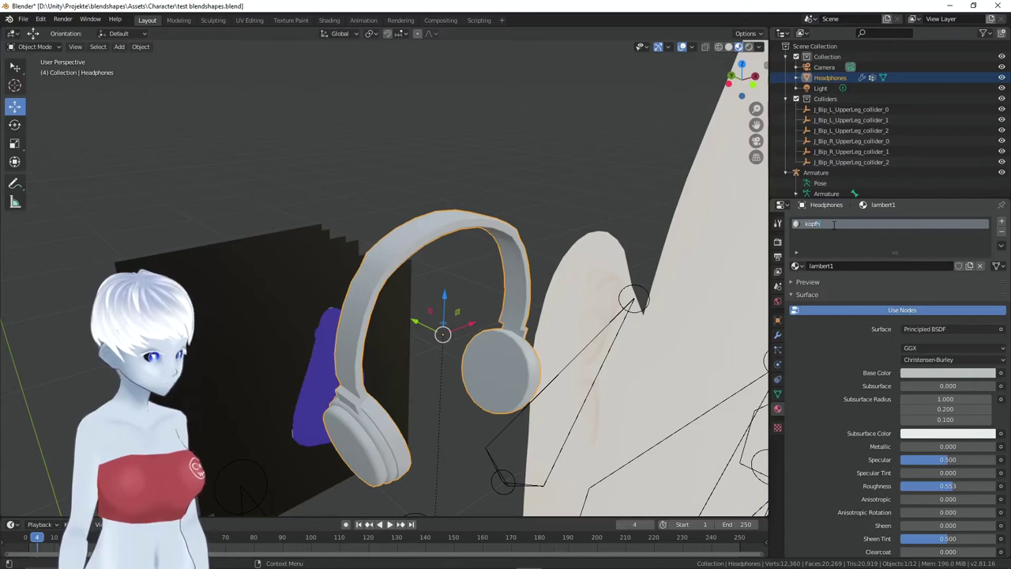
{"action": "key", "text": "Return"}
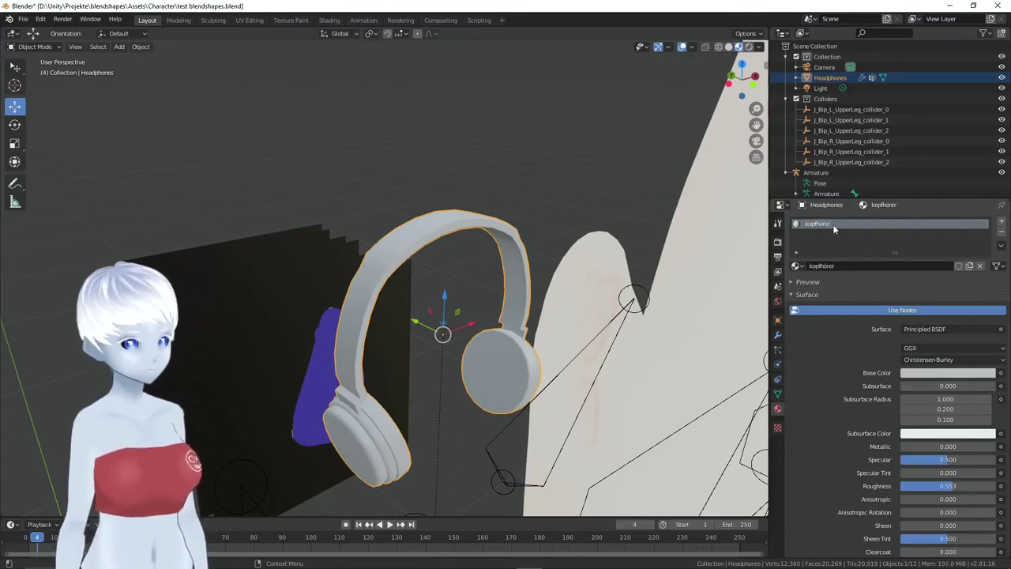
{"action": "key", "text": "ctrl+s"}
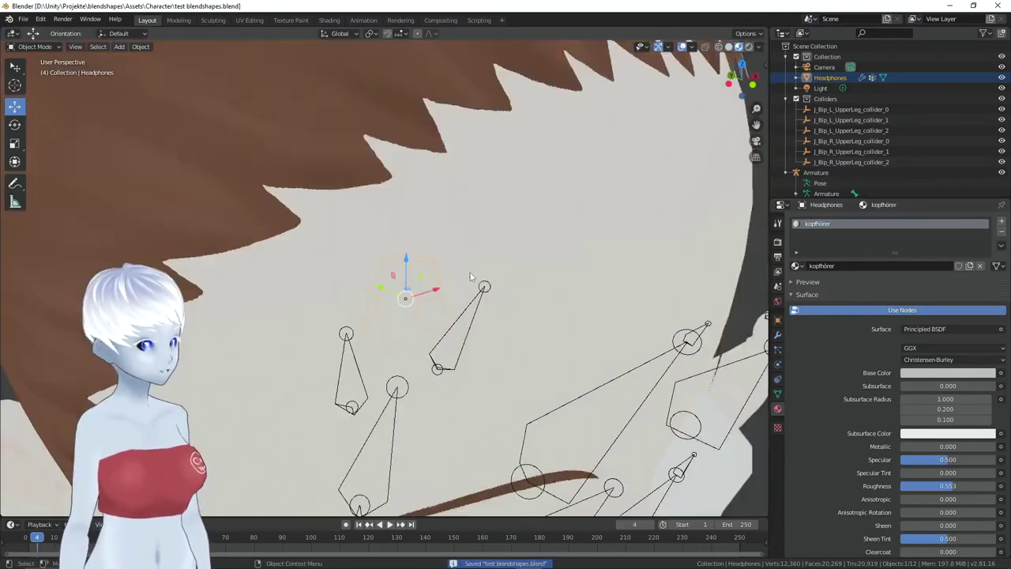
{"action": "scroll", "coordinate": [471, 273], "scroll_direction": "down", "scroll_amount": 4}
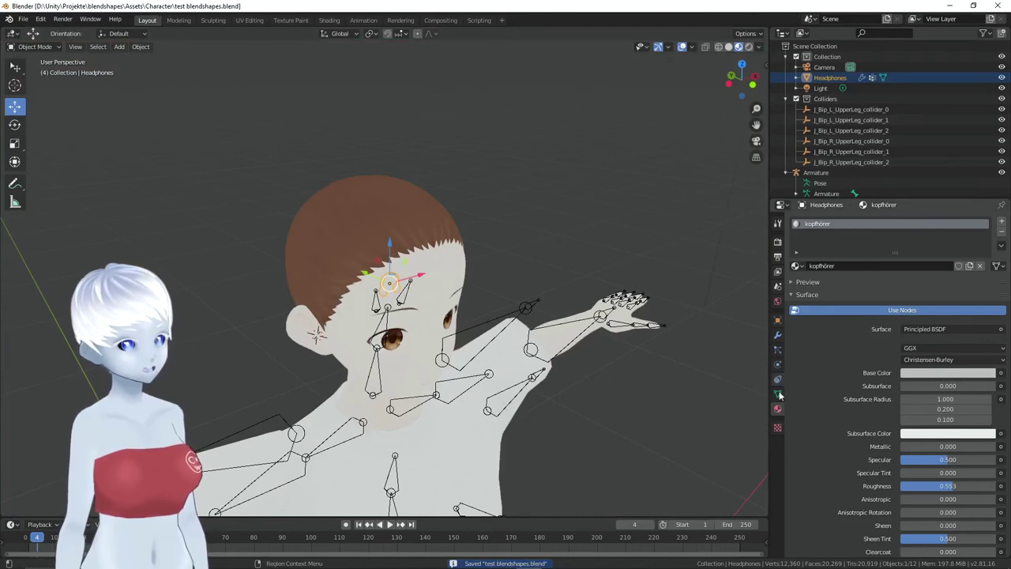
Join the Headphones into the Face (merged)(Clone).baked mesh
{"action": "left_click", "coordinate": [778, 393]}
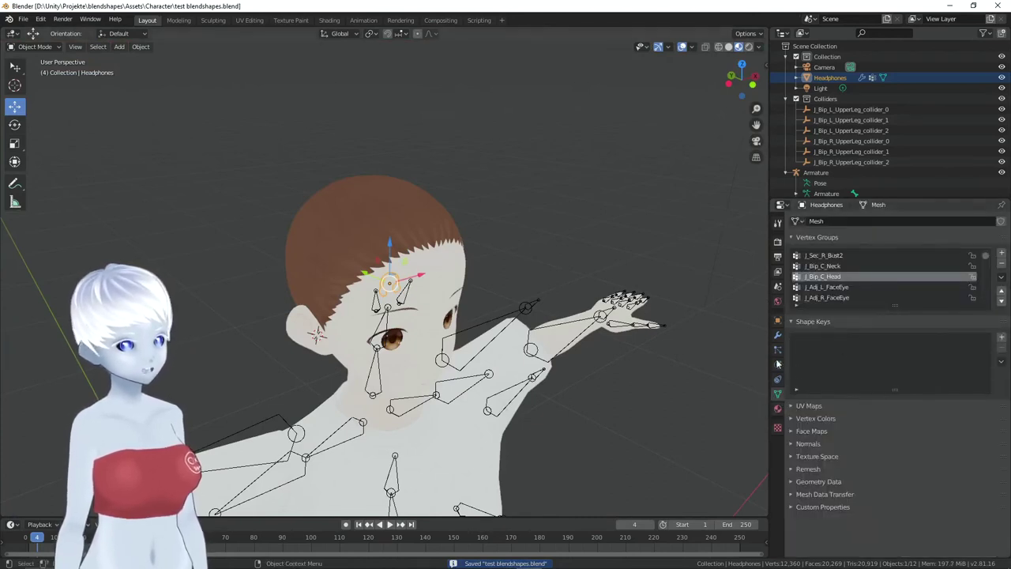
{"action": "left_click", "coordinate": [458, 265], "text": "shift"}
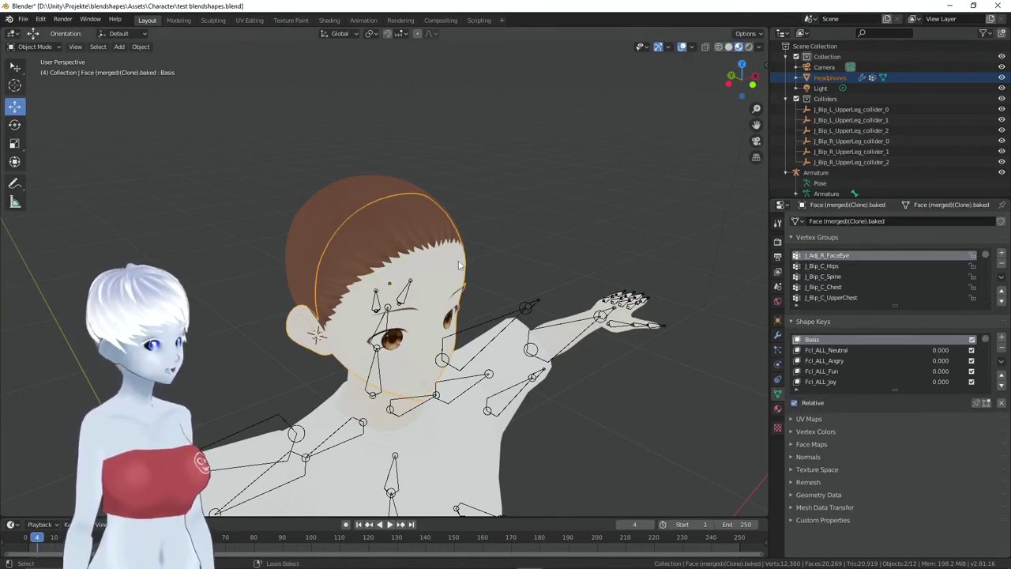
{"action": "key", "text": "Delete"}
{"action": "scroll", "coordinate": [371, 276], "scroll_direction": "up", "scroll_amount": 3}
{"action": "scroll", "coordinate": [363, 284], "scroll_direction": "up", "scroll_amount": 4}
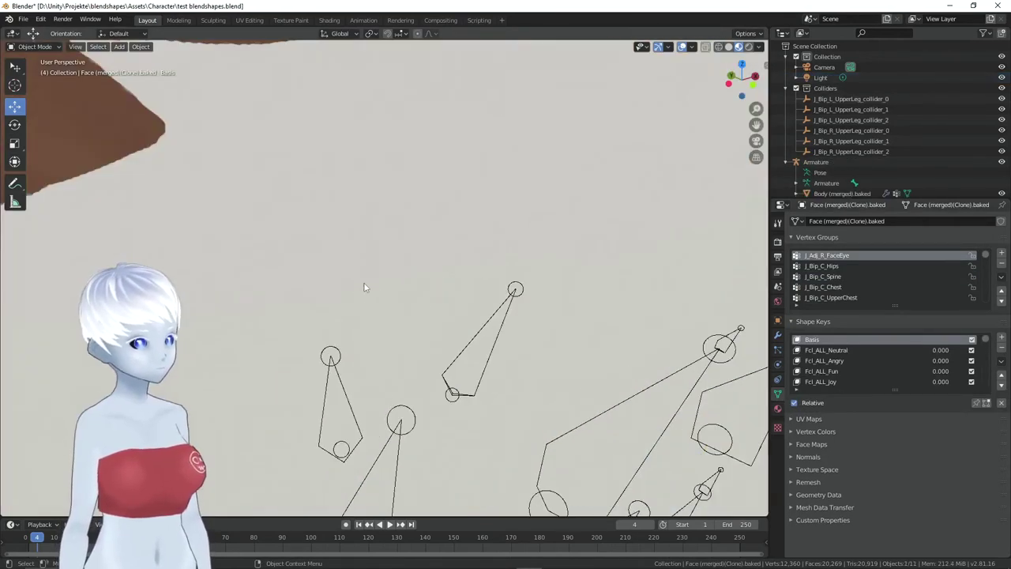
{"action": "scroll", "coordinate": [371, 284], "scroll_direction": "up", "scroll_amount": 3}
{"action": "scroll", "coordinate": [355, 266], "scroll_direction": "down", "scroll_amount": 5}
Make the face mesh active and inspect the joined geometry in Edit Mode
{"action": "left_click", "coordinate": [458, 224]}
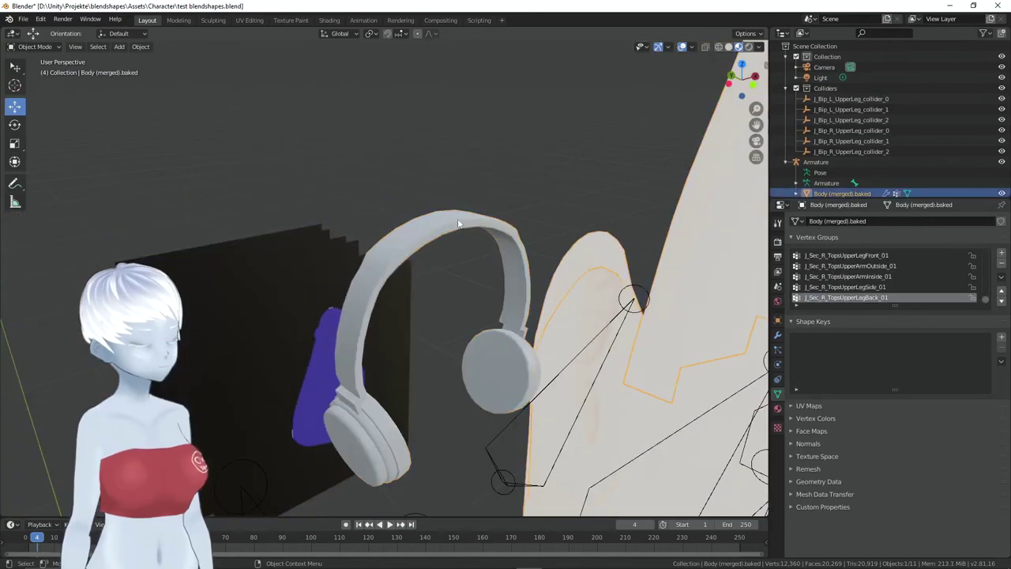
{"action": "left_click", "coordinate": [486, 228]}
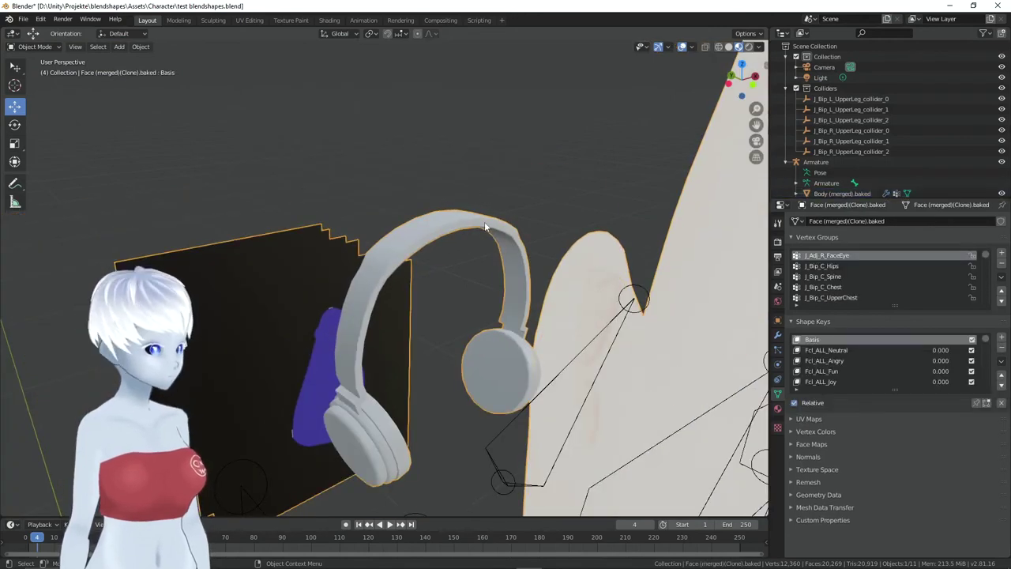
{"action": "key", "text": "Tab"}
{"action": "middle_click_drag", "start_coordinate": [485, 224], "coordinate": [635, 273]}
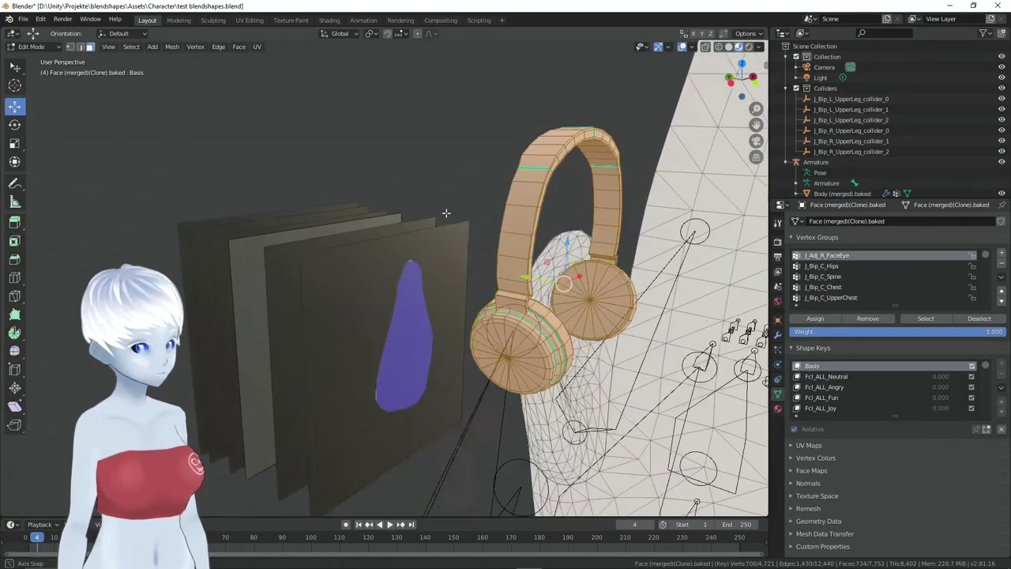
{"action": "key", "text": "Tab"}
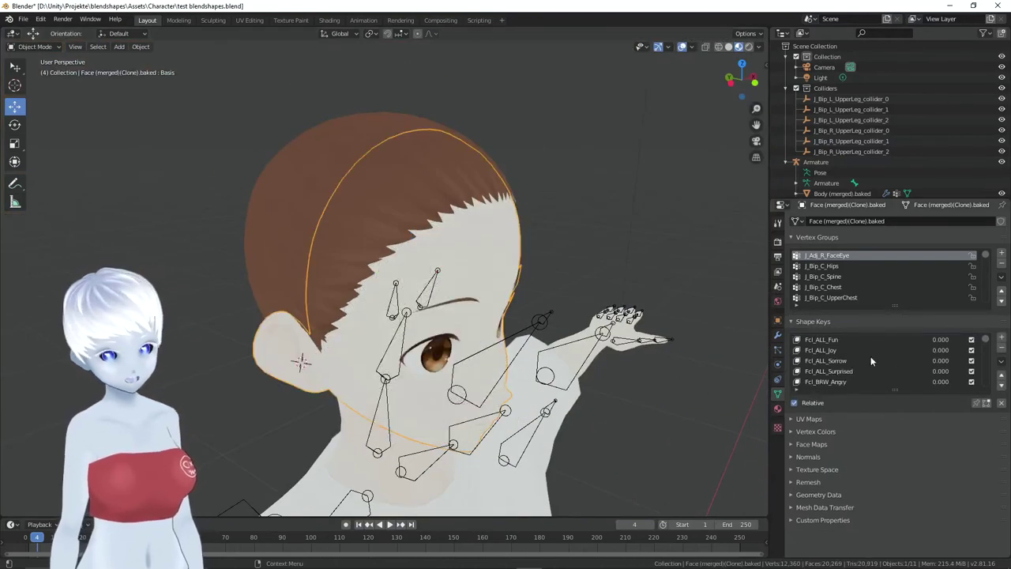
Add a new shape key named Kopfhörer to the face mesh
{"action": "left_click", "coordinate": [1002, 338]}
{"action": "type", "text": "Kopfhörer"}
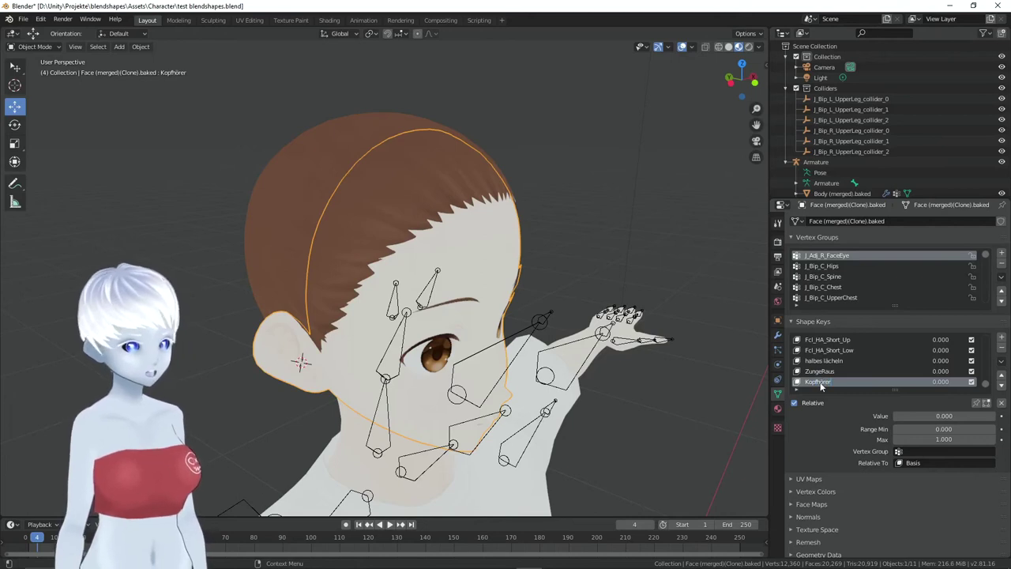
{"action": "key", "text": "Return"}
{"action": "scroll", "coordinate": [618, 287], "scroll_direction": "up", "scroll_amount": 3}
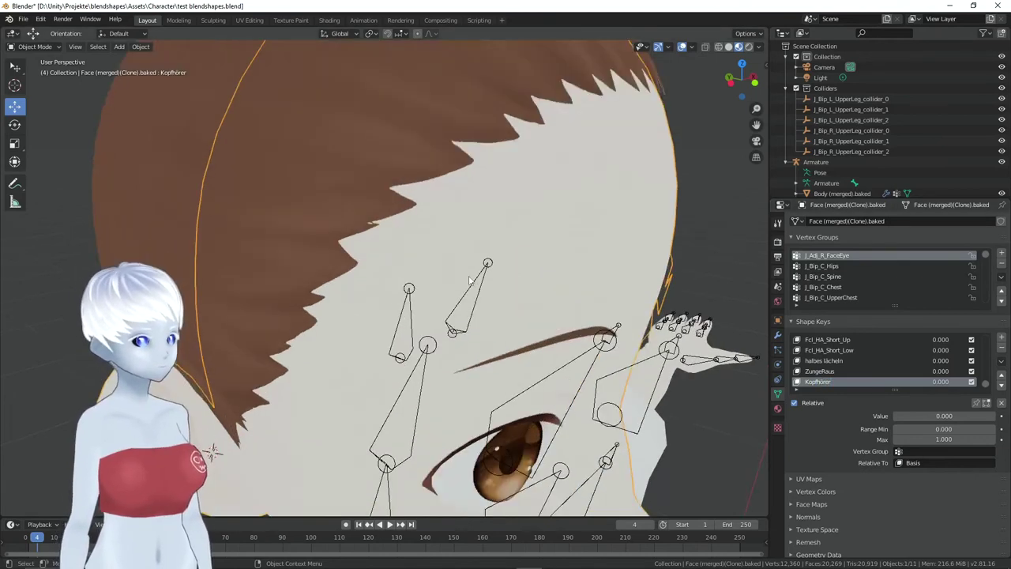
{"action": "scroll", "coordinate": [470, 281], "scroll_direction": "up", "scroll_amount": 4}
In Edit Mode, scale up the headphone geometry to fit the head
{"action": "key", "text": "Tab"}
{"action": "scroll", "coordinate": [486, 263], "scroll_direction": "up", "scroll_amount": 5}
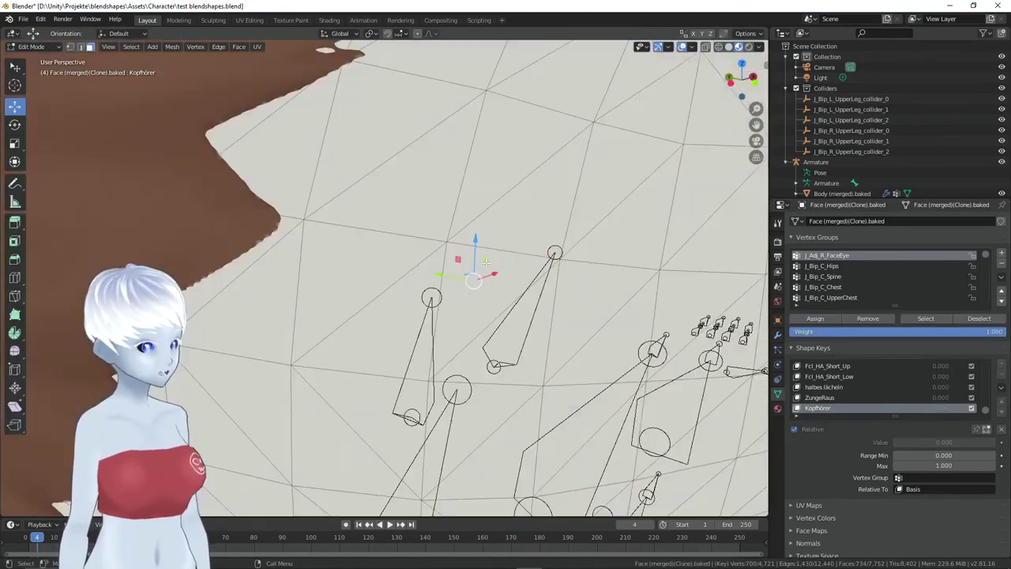
{"action": "scroll", "coordinate": [484, 262], "scroll_direction": "down", "scroll_amount": 4}
{"action": "scroll", "coordinate": [474, 257], "scroll_direction": "down", "scroll_amount": 2}
{"action": "scroll", "coordinate": [462, 252], "scroll_direction": "down", "scroll_amount": 1}
{"action": "scroll", "coordinate": [447, 247], "scroll_direction": "down", "scroll_amount": 1}
{"action": "key", "text": "s"}
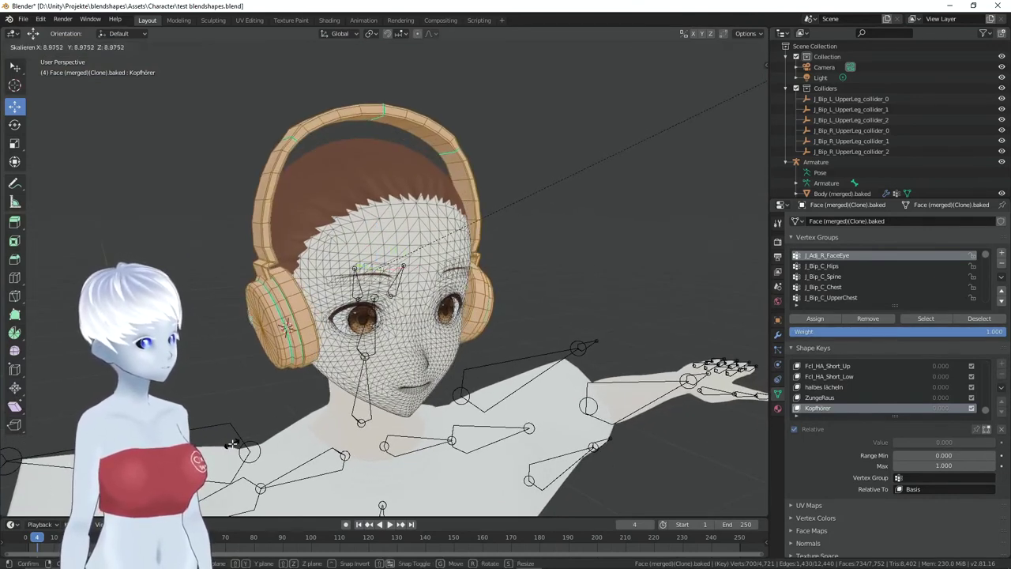
{"action": "key", "text": "Return"}
{"action": "mouse_move", "coordinate": [278, 388]}
{"action": "middle_mouse_down"}
{"action": "mouse_move", "coordinate": [360, 379]}
{"action": "mouse_move", "coordinate": [278, 372]}
{"action": "mouse_move", "coordinate": [366, 310]}
{"action": "mouse_move", "coordinate": [271, 313]}
{"action": "middle_mouse_up"}
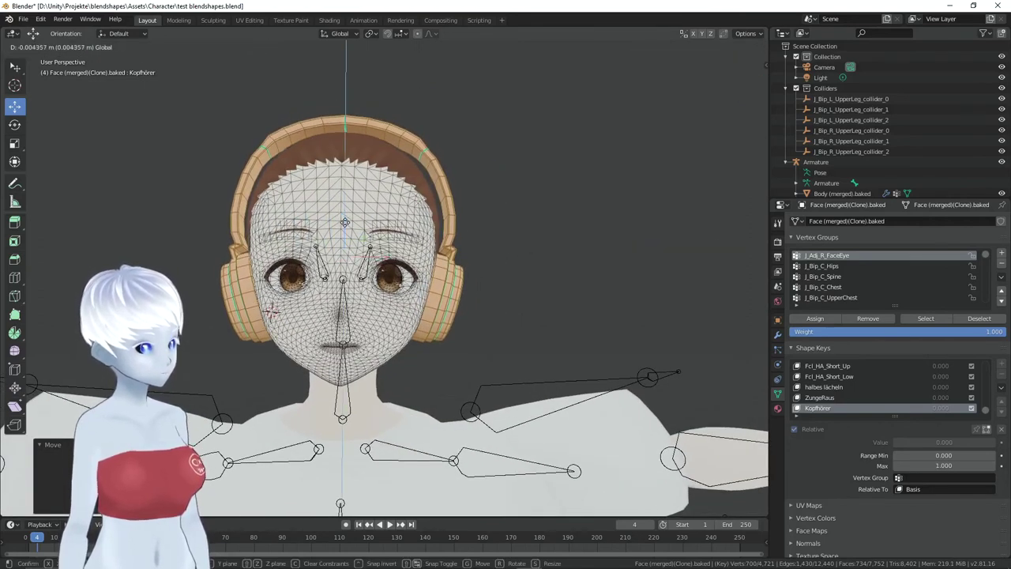
{"action": "mouse_move", "coordinate": [271, 311]}
{"action": "middle_mouse_down"}
{"action": "mouse_move", "coordinate": [314, 263]}
{"action": "mouse_move", "coordinate": [373, 235]}
{"action": "middle_mouse_up"}
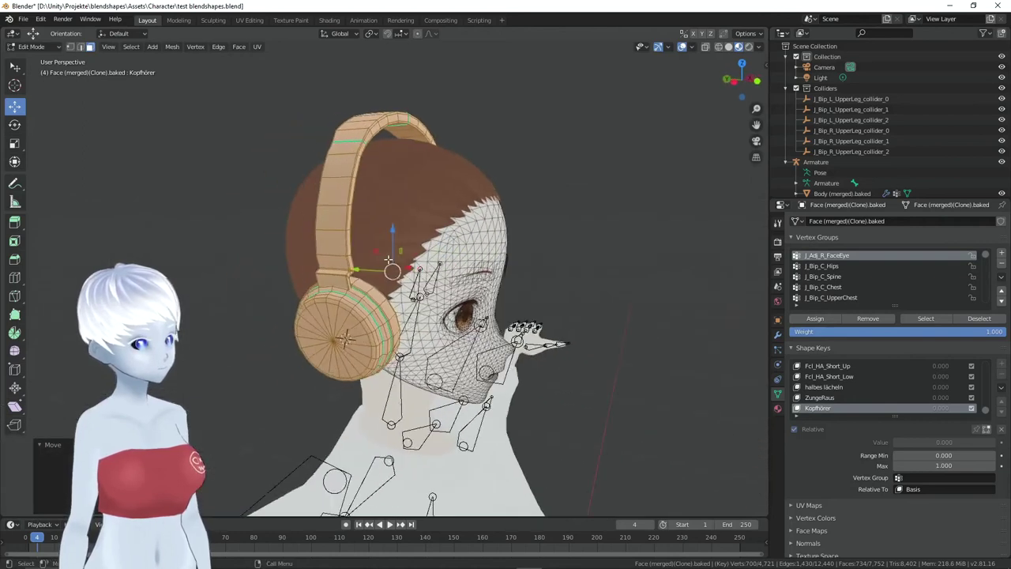
Rotate the headphones around the Y axis onto the head, then leave Edit Mode
{"action": "left_click", "coordinate": [14, 124]}
{"action": "left_click_drag", "start_coordinate": [405, 242], "coordinate": [411, 234]}
{"action": "key", "text": "r"}
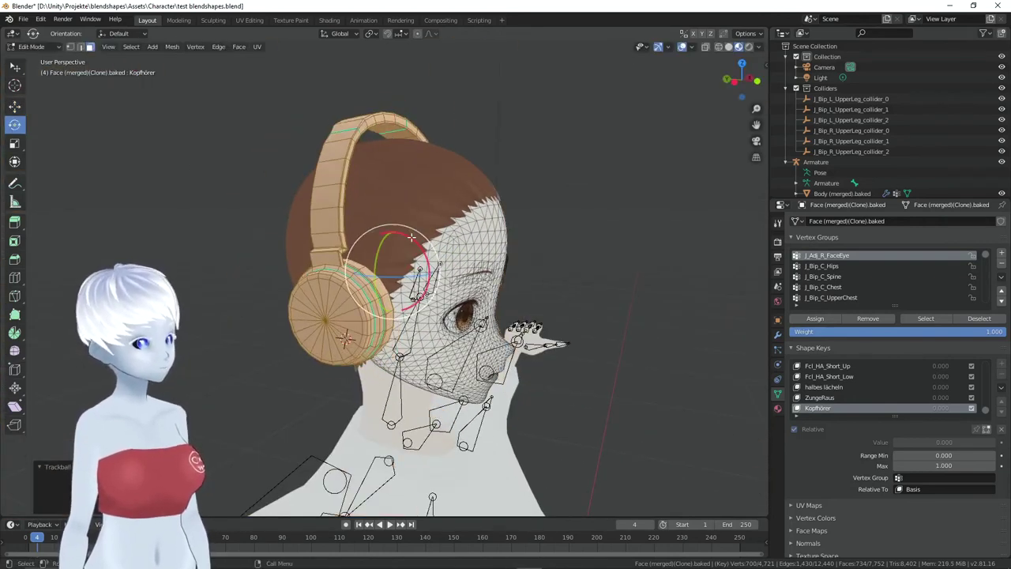
{"action": "key", "text": "y"}
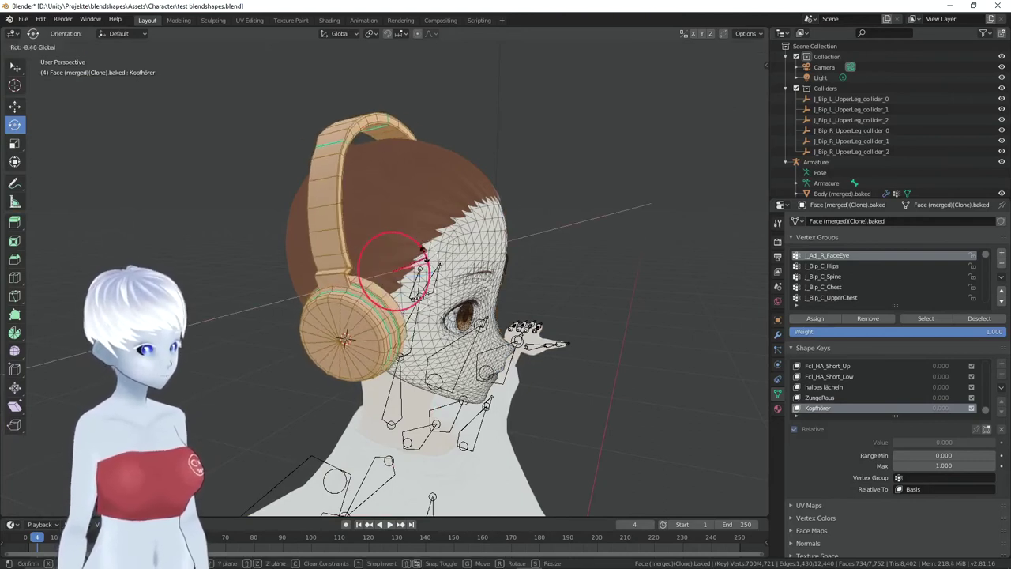
{"action": "left_click", "coordinate": [424, 259]}
{"action": "mouse_move", "coordinate": [424, 259]}
{"action": "middle_mouse_down"}
{"action": "mouse_move", "coordinate": [430, 236]}
{"action": "mouse_move", "coordinate": [329, 195]}
{"action": "mouse_move", "coordinate": [374, 186]}
{"action": "mouse_move", "coordinate": [293, 190]}
{"action": "middle_mouse_up"}
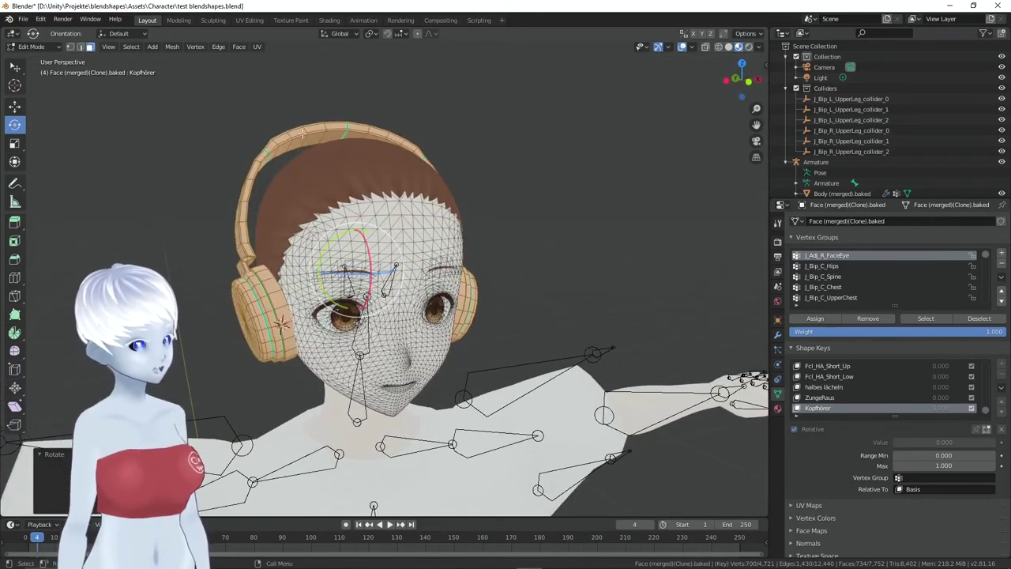
{"action": "middle_click_drag", "start_coordinate": [303, 134], "coordinate": [411, 167]}
{"action": "key", "text": "Tab"}
Test the Kopfhörer shape key by sliding its value from 0 to 1, then save test blendshapes.blend
{"action": "middle_click_drag", "start_coordinate": [605, 241], "coordinate": [608, 247]}
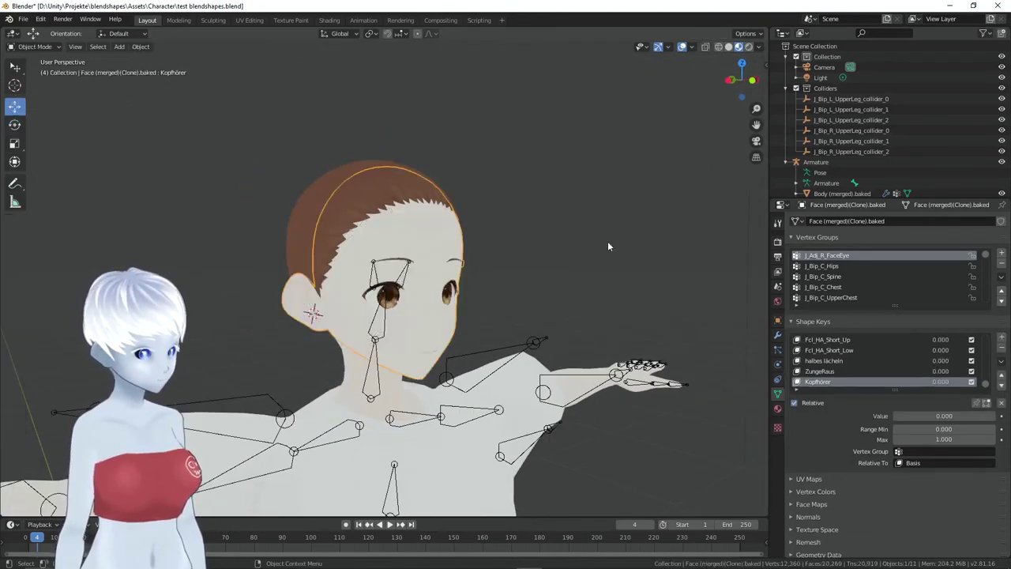
{"action": "mouse_move", "coordinate": [928, 417]}
{"action": "left_mouse_down"}
{"action": "mouse_move", "coordinate": [981, 417]}
{"action": "mouse_move", "coordinate": [897, 416]}
{"action": "mouse_move", "coordinate": [997, 417]}
{"action": "left_mouse_up"}
{"action": "mouse_move", "coordinate": [594, 254]}
{"action": "middle_mouse_down"}
{"action": "mouse_move", "coordinate": [447, 244]}
{"action": "mouse_move", "coordinate": [574, 261]}
{"action": "middle_mouse_up"}
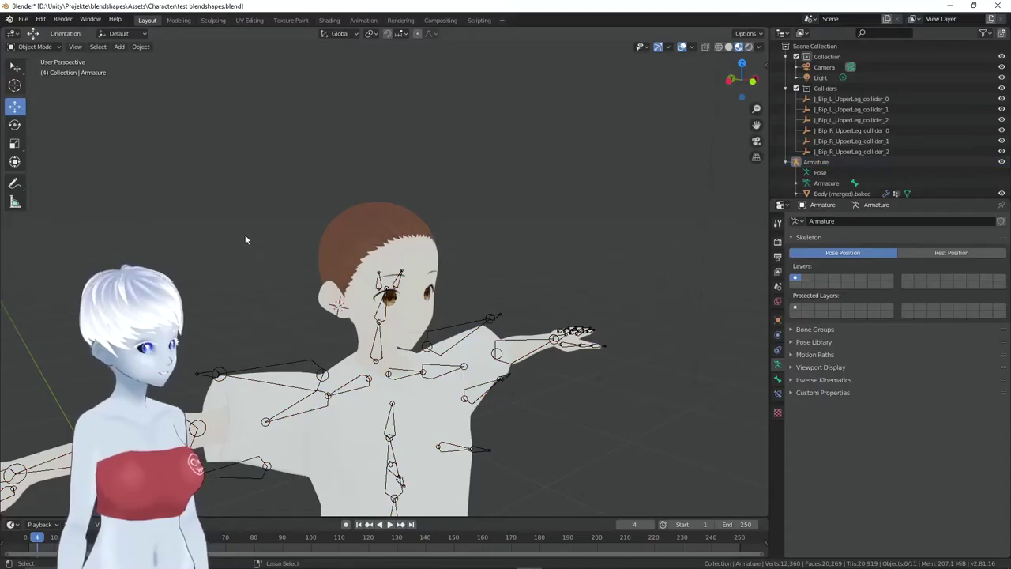
{"action": "key", "text": "ctrl+s"}
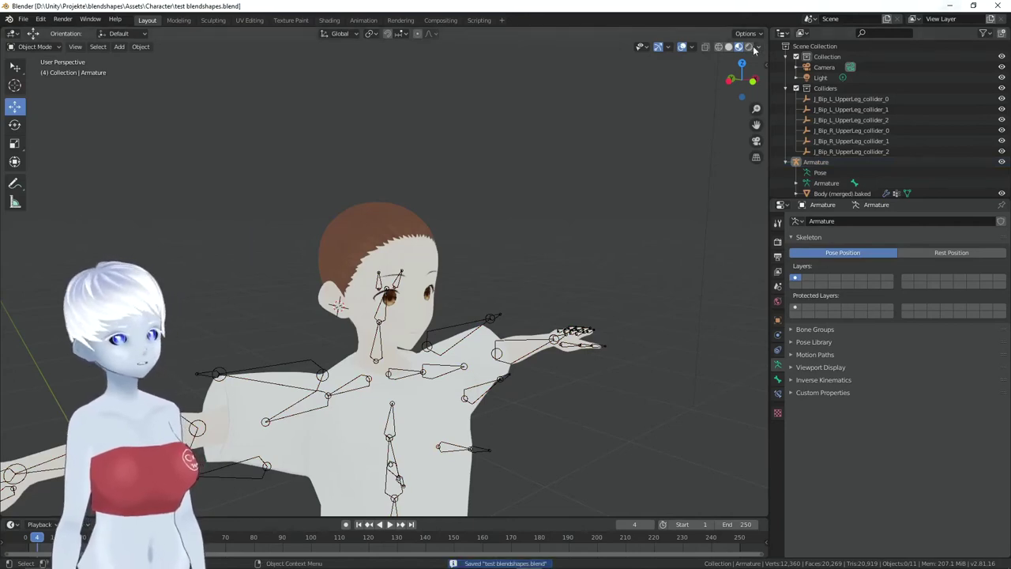
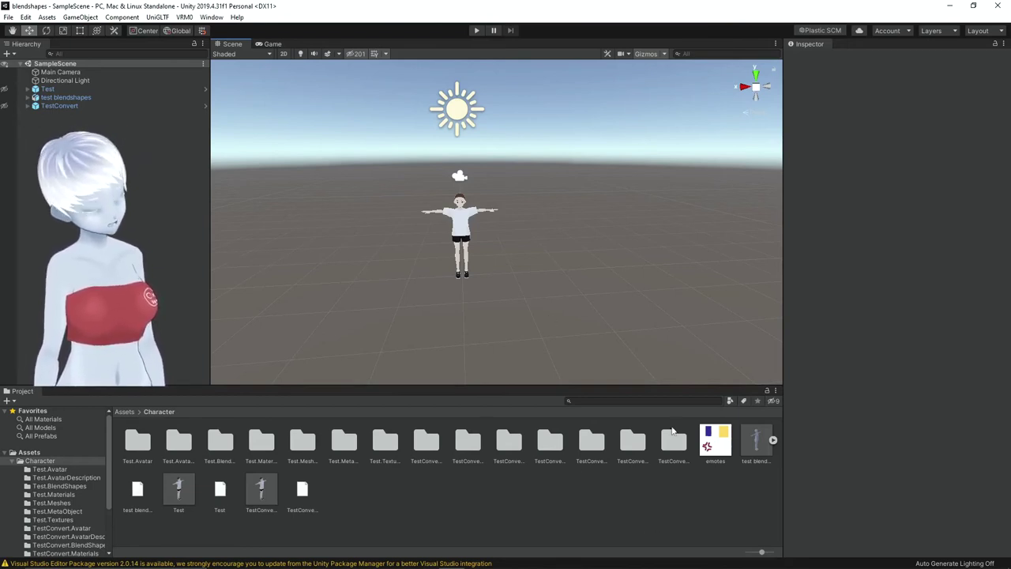
Check the test blendshapes model's head and hand bone mapping, then close Avatar Configuration
{"action": "left_click", "coordinate": [755, 444]}
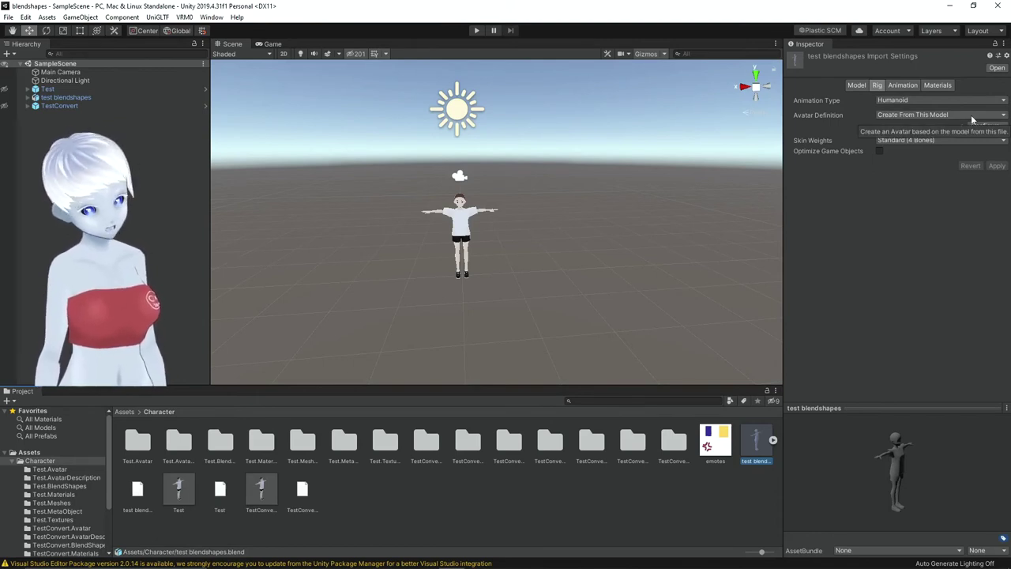
{"action": "left_click", "coordinate": [988, 126]}
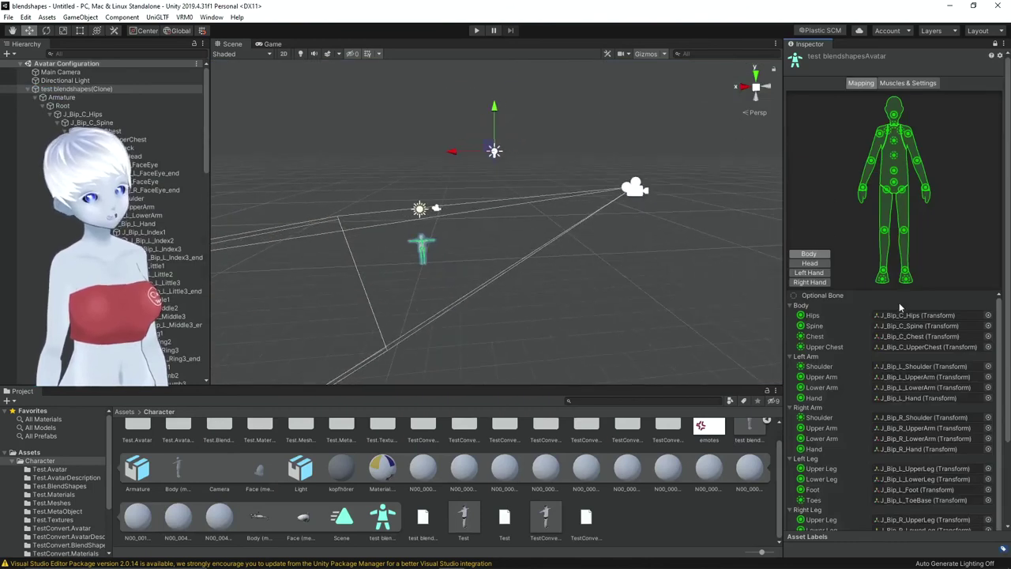
{"action": "scroll", "coordinate": [891, 413], "scroll_direction": "down", "scroll_amount": 1}
{"action": "left_click", "coordinate": [824, 267]}
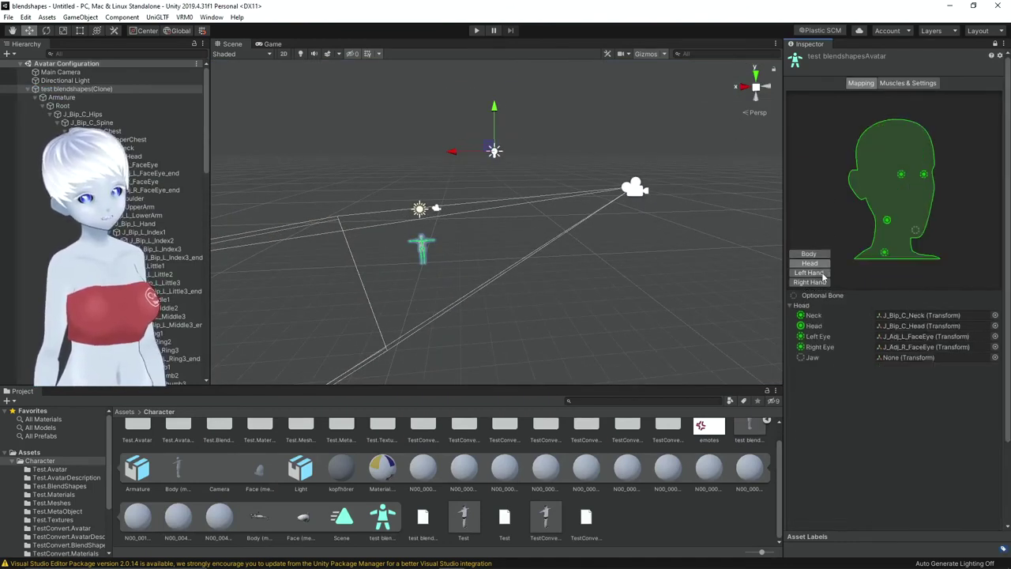
{"action": "left_click", "coordinate": [813, 273]}
{"action": "left_click", "coordinate": [814, 282]}
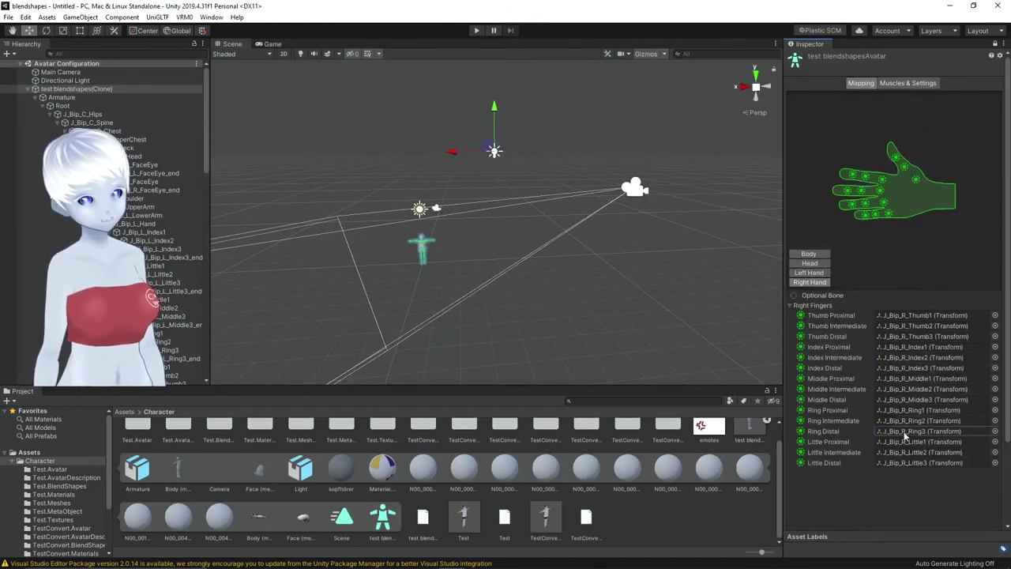
{"action": "scroll", "coordinate": [814, 282], "scroll_direction": "down", "scroll_amount": 3}
{"action": "left_click", "coordinate": [993, 474]}
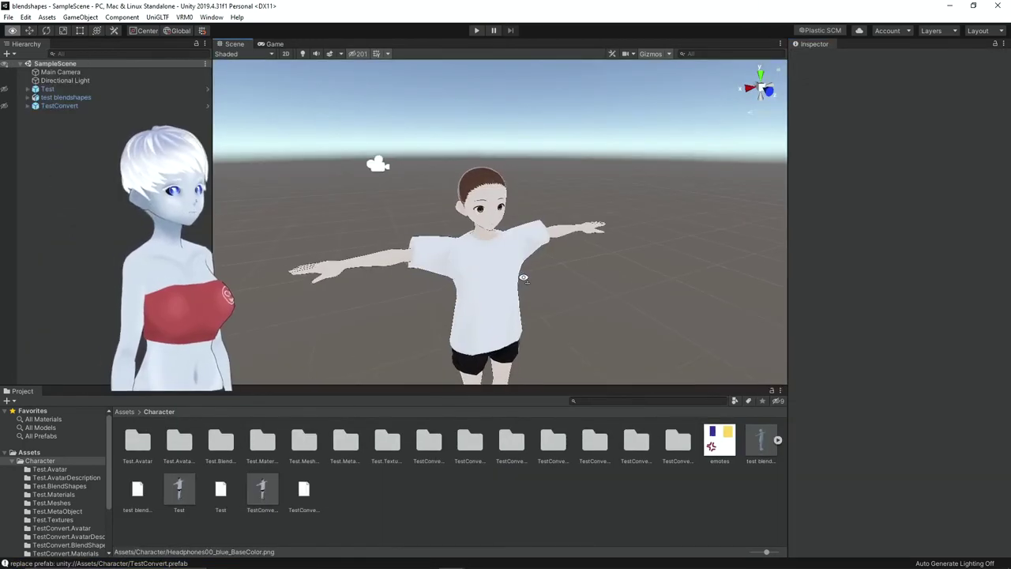
Orbit and move the Scene view in close beside the character's head
{"action": "right_click_drag", "start_coordinate": [523, 277], "coordinate": [640, 279]}
{"action": "mouse_move", "coordinate": [5, 97]}
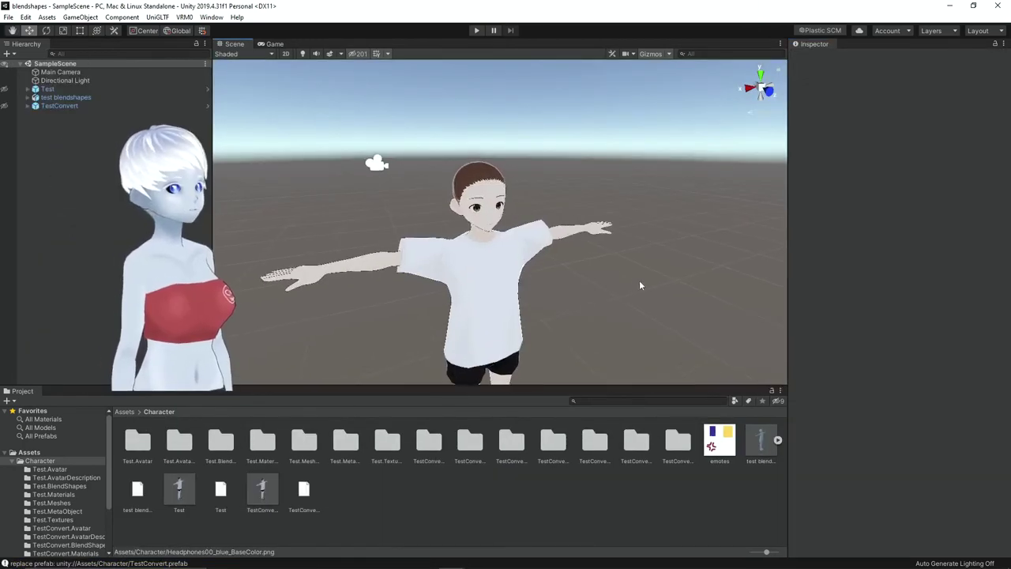
{"action": "mouse_move", "coordinate": [566, 176]}
{"action": "right_mouse_down"}
{"action": "mouse_move", "coordinate": [531, 243]}
{"action": "mouse_move", "coordinate": [506, 237]}
{"action": "right_mouse_up"}
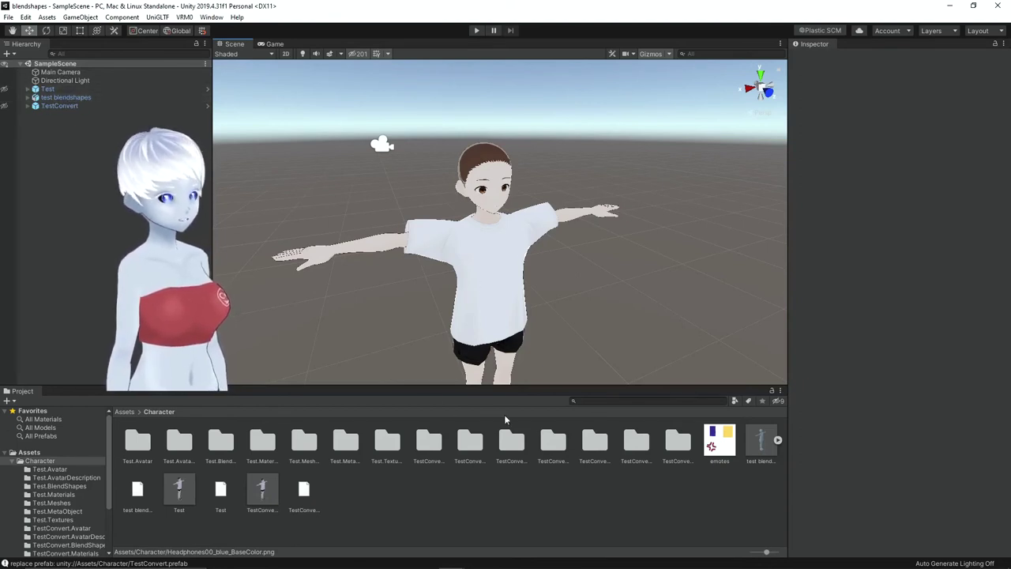
{"action": "mouse_move", "coordinate": [494, 205]}
{"action": "right_mouse_down"}
{"action": "mouse_move", "coordinate": [523, 174]}
{"action": "mouse_move", "coordinate": [587, 233]}
{"action": "mouse_move", "coordinate": [555, 221]}
{"action": "mouse_move", "coordinate": [560, 253]}
{"action": "mouse_move", "coordinate": [421, 292]}
{"action": "mouse_move", "coordinate": [443, 255]}
{"action": "mouse_move", "coordinate": [656, 257]}
{"action": "right_mouse_up"}
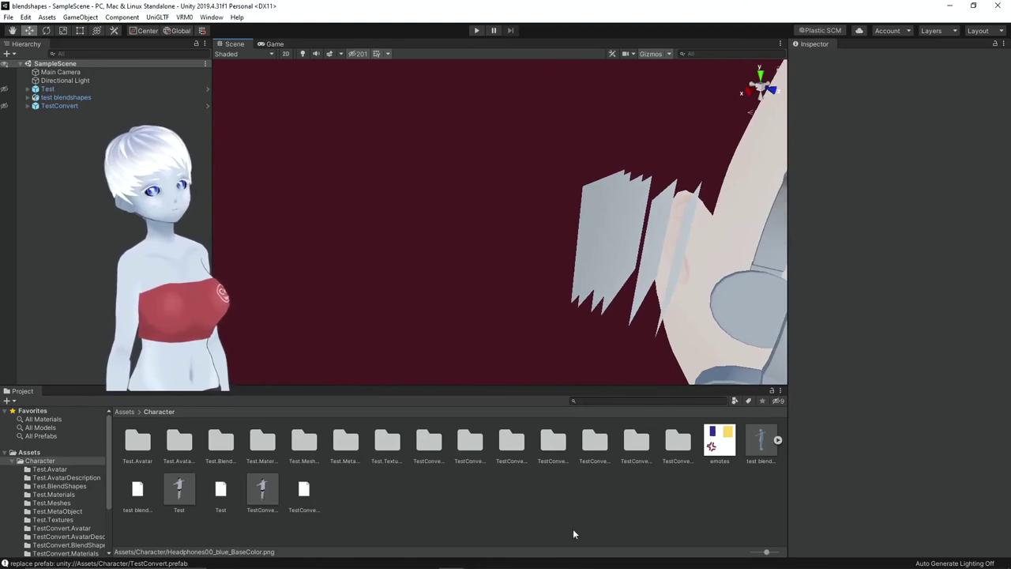
Create a New Material in the Character folder using the VRM/MToon shader
{"action": "right_click", "coordinate": [526, 509]}
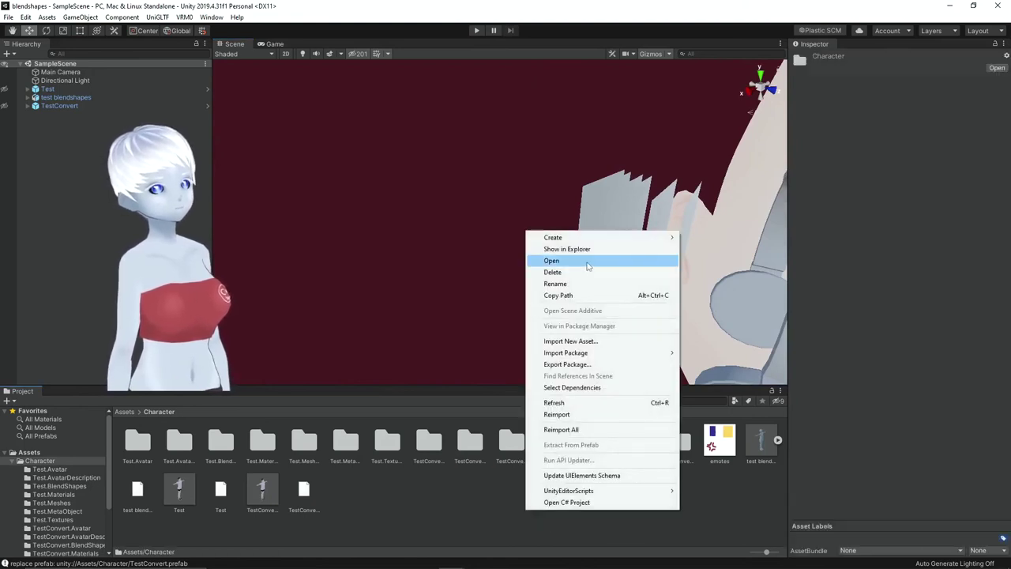
{"action": "mouse_move", "coordinate": [553, 237]}
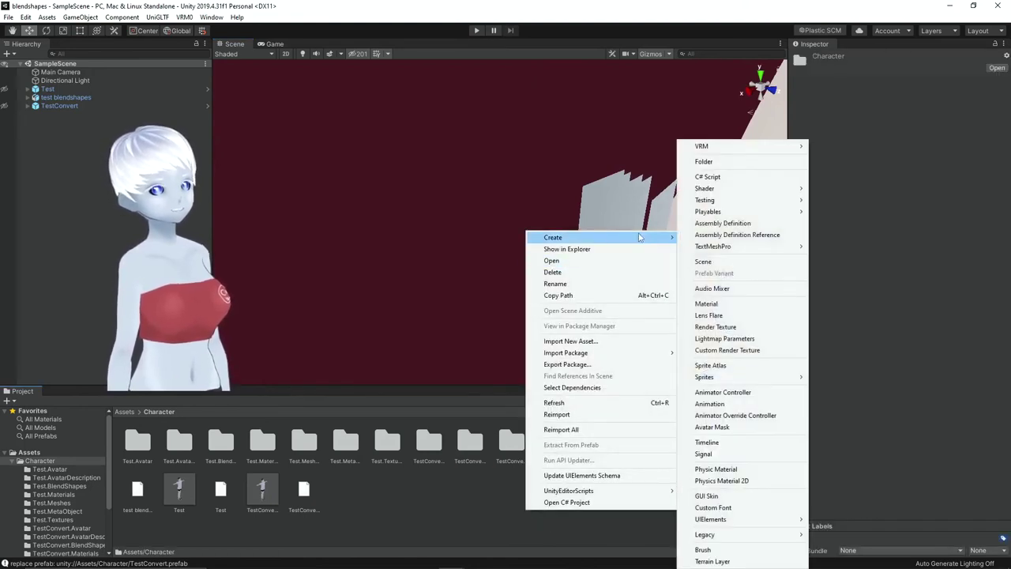
{"action": "left_click", "coordinate": [745, 303]}
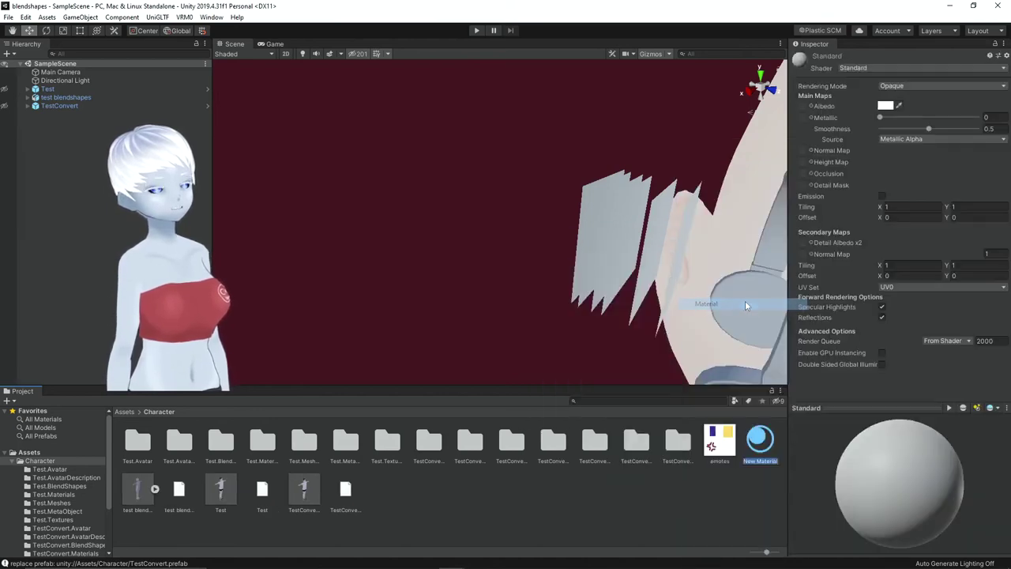
{"action": "left_click", "coordinate": [864, 67]}
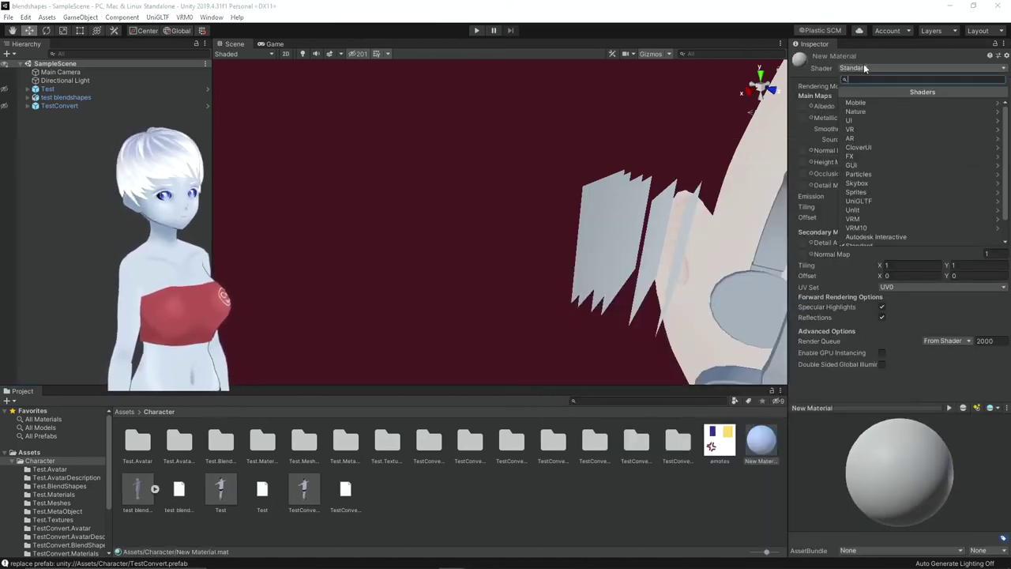
{"action": "type", "text": "too"}
{"action": "key", "text": "Return"}
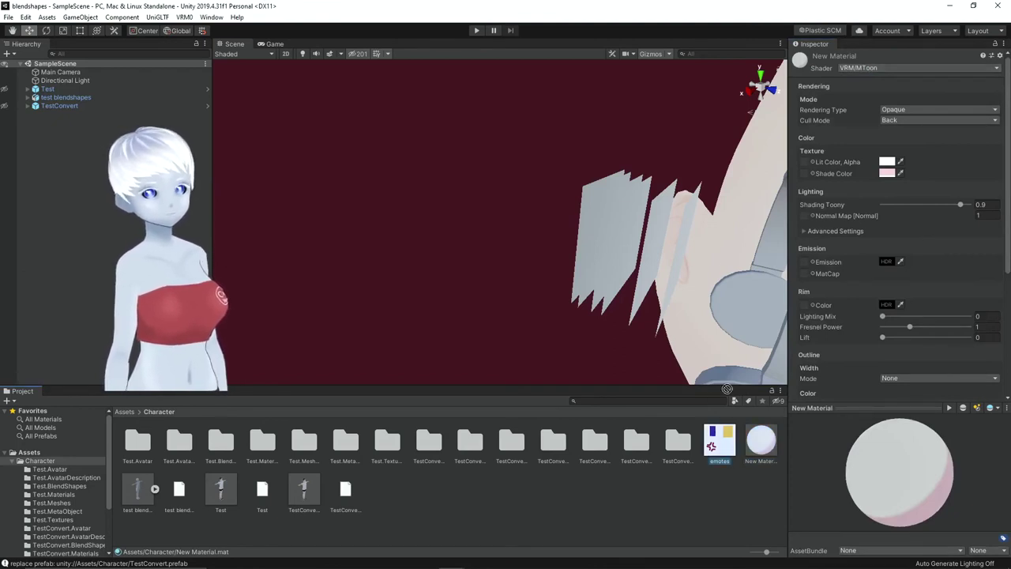
Use the emotes texture as Lit Color and set Rendering Type to Cutout
{"action": "left_click_drag", "start_coordinate": [808, 164], "coordinate": [811, 176]}
{"action": "left_click", "coordinate": [933, 116]}
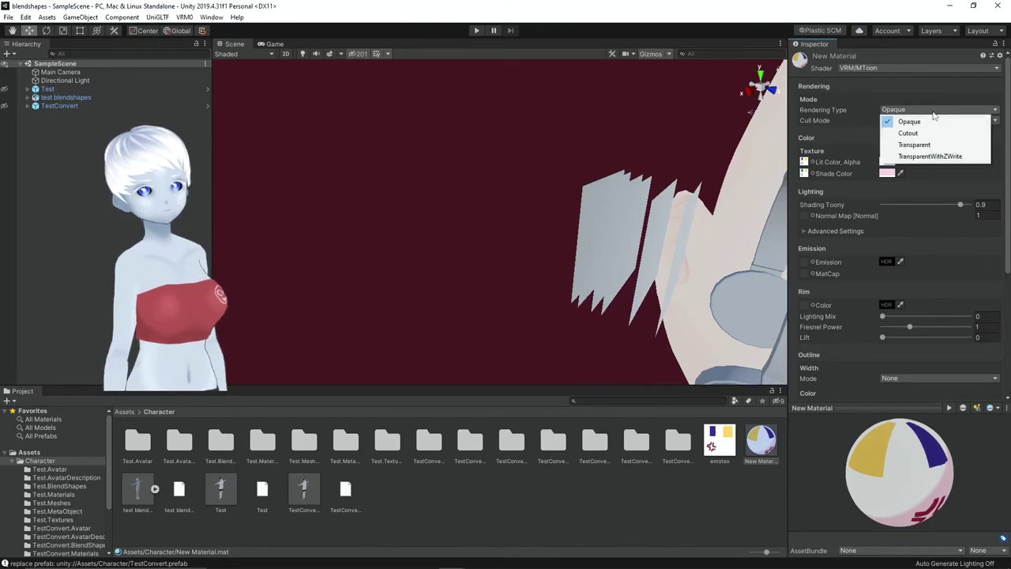
{"action": "left_click", "coordinate": [904, 132]}
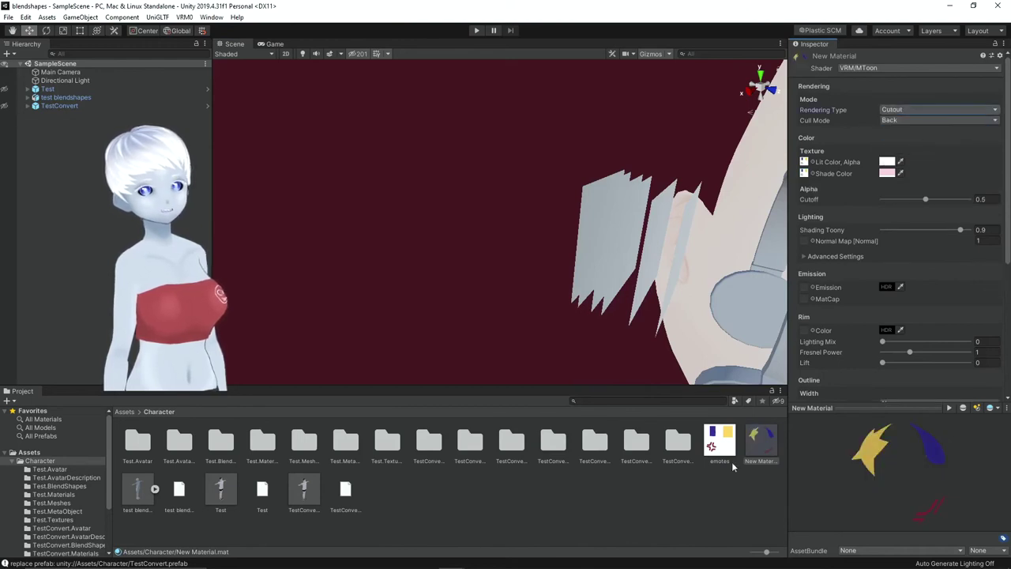
{"action": "mouse_move", "coordinate": [609, 225]}
{"action": "right_mouse_down"}
{"action": "mouse_move", "coordinate": [627, 236]}
{"action": "mouse_move", "coordinate": [471, 341]}
{"action": "right_mouse_up"}
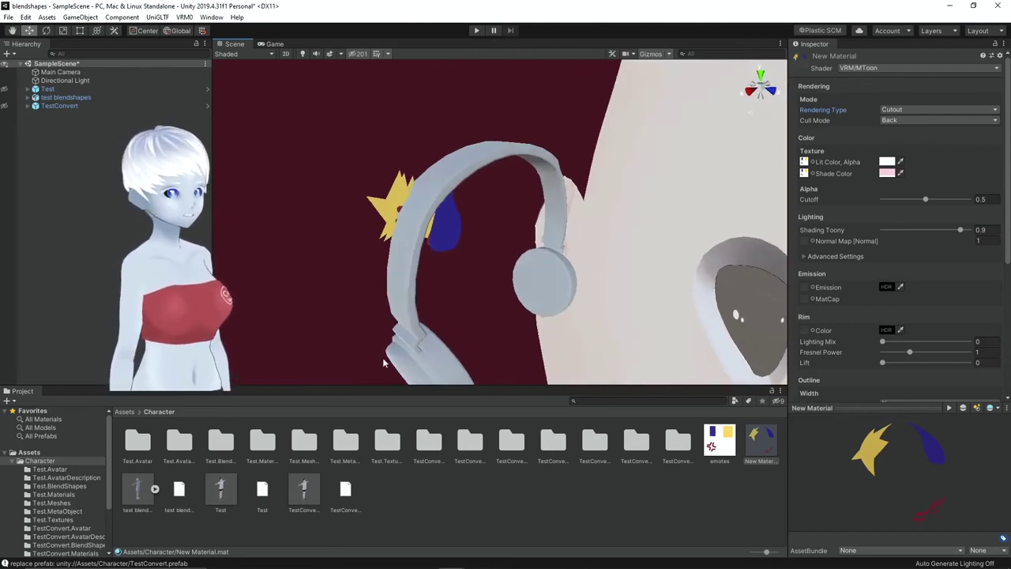
Create New Material 1 with the VRM/MToon shader and assign it to the headphones
{"action": "right_click", "coordinate": [566, 516]}
{"action": "mouse_move", "coordinate": [594, 244]}
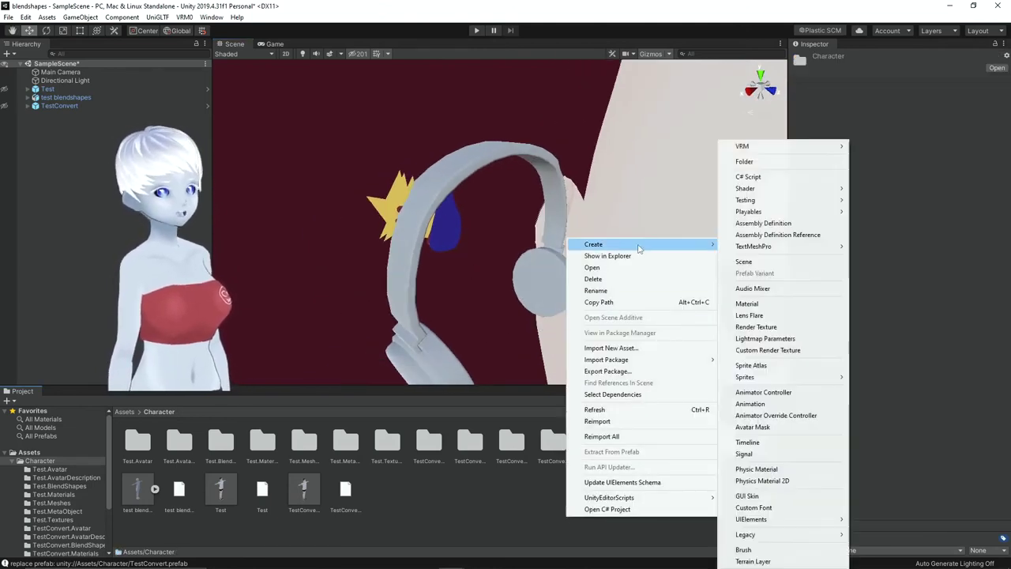
{"action": "left_click", "coordinate": [763, 305]}
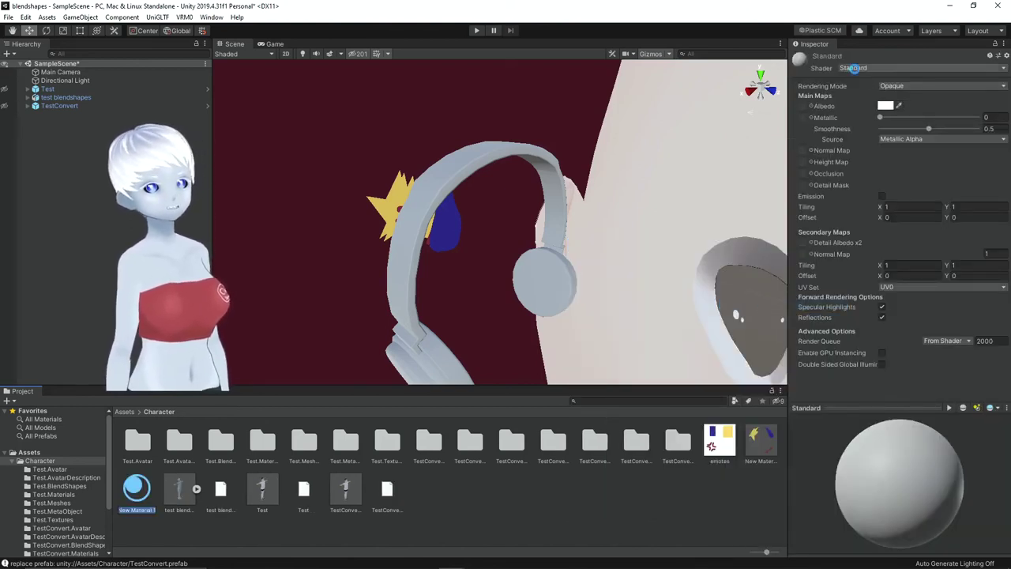
{"action": "left_click", "coordinate": [853, 68]}
{"action": "type", "text": "toon"}
{"action": "left_click", "coordinate": [875, 103]}
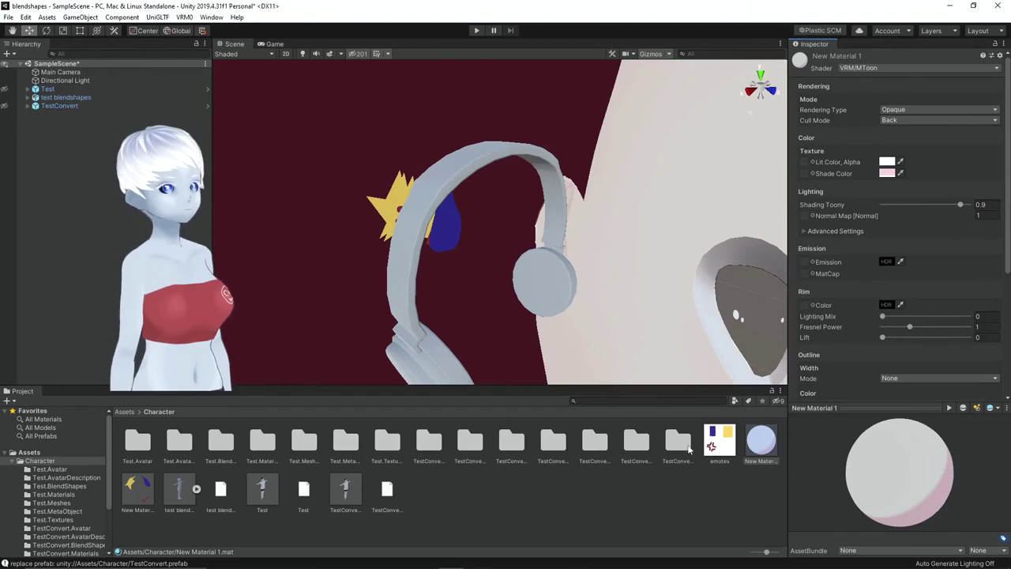
{"action": "left_click_drag", "start_coordinate": [768, 450], "coordinate": [424, 344]}
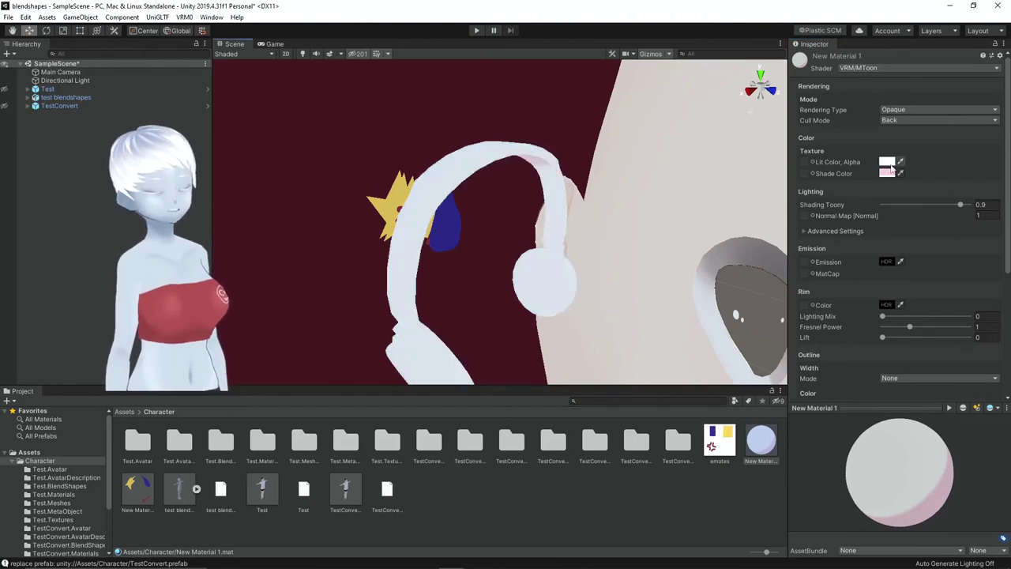
Set New Material 1's lit colour to blue 3553D9 and adjust its shade colour
{"action": "left_click", "coordinate": [885, 162]}
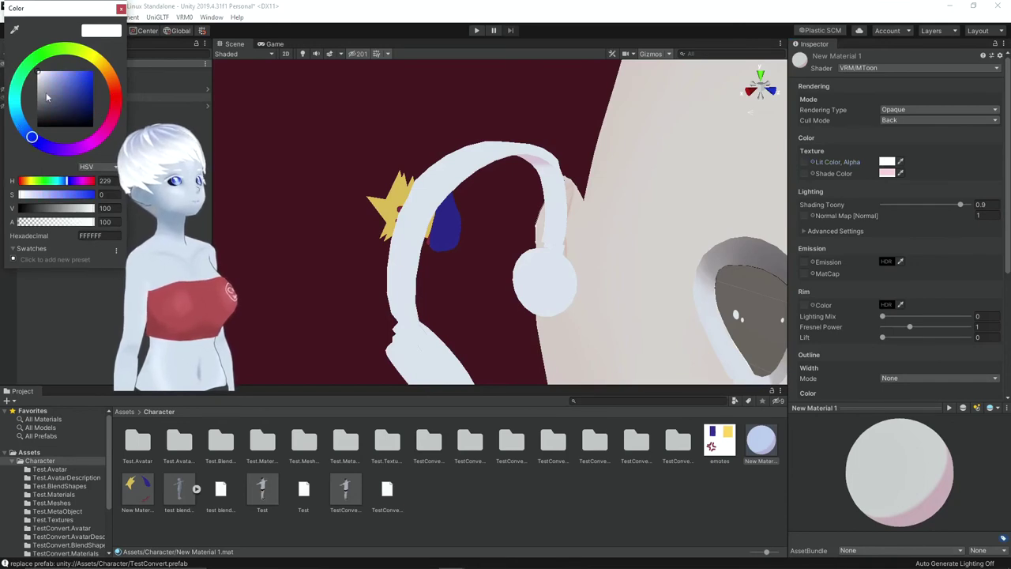
{"action": "left_click", "coordinate": [79, 80]}
{"action": "left_click", "coordinate": [886, 173]}
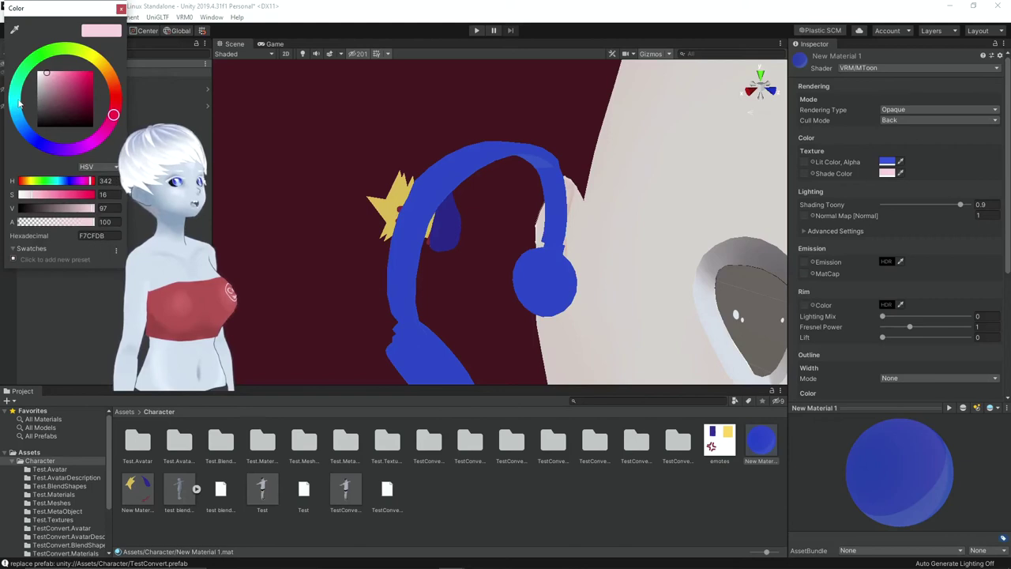
{"action": "left_click", "coordinate": [56, 95]}
{"action": "left_click", "coordinate": [12, 105]}
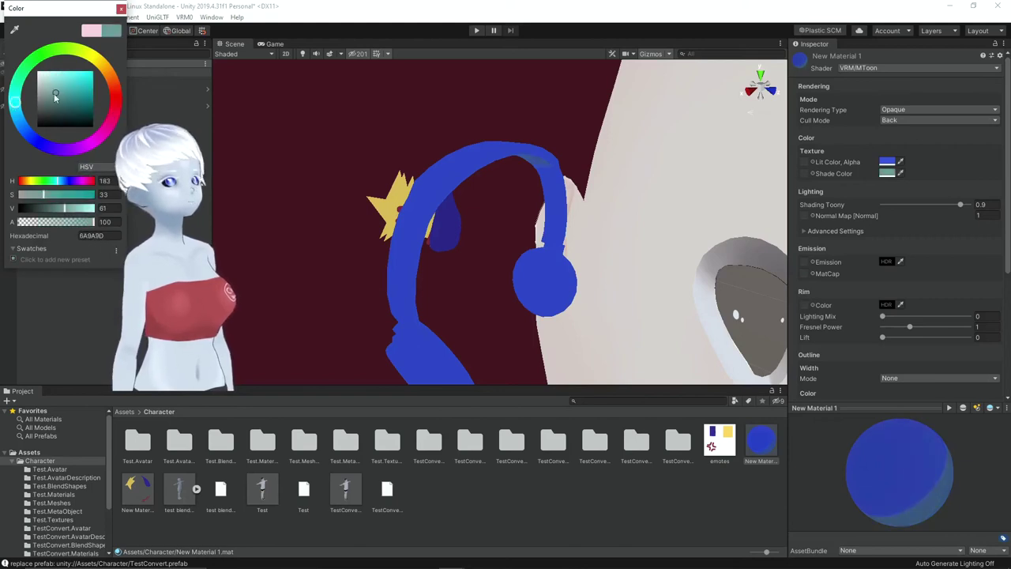
{"action": "left_click", "coordinate": [120, 9]}
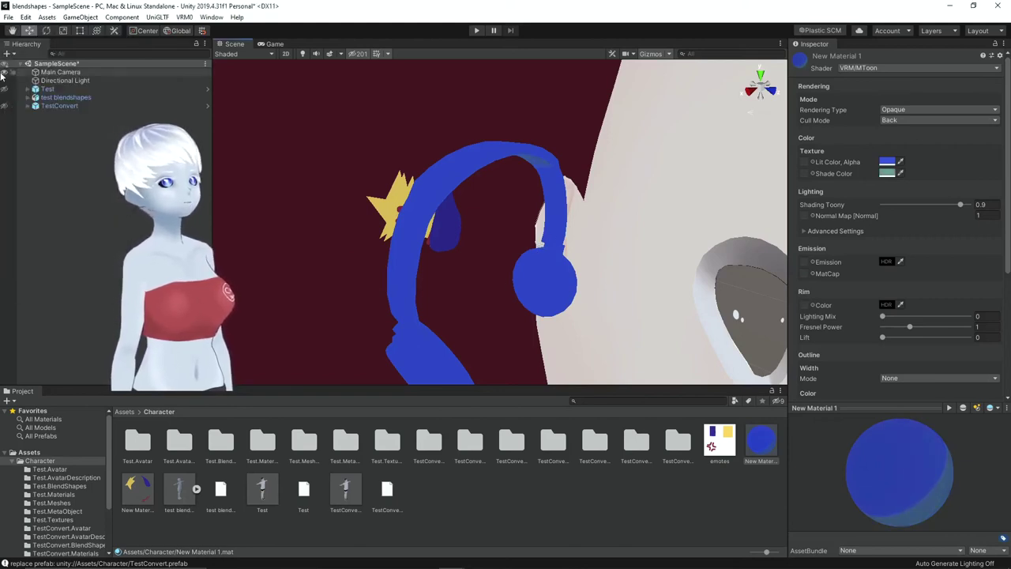
Darken the shade colour to 21358A and frame the brown-haired avatar from the front
{"action": "left_click", "coordinate": [889, 173]}
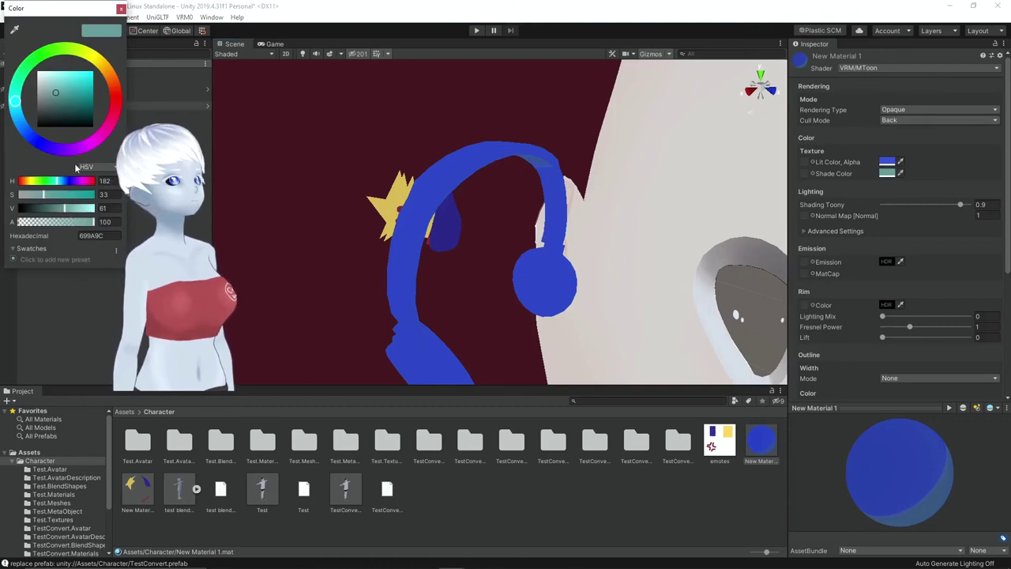
{"action": "left_click", "coordinate": [893, 174]}
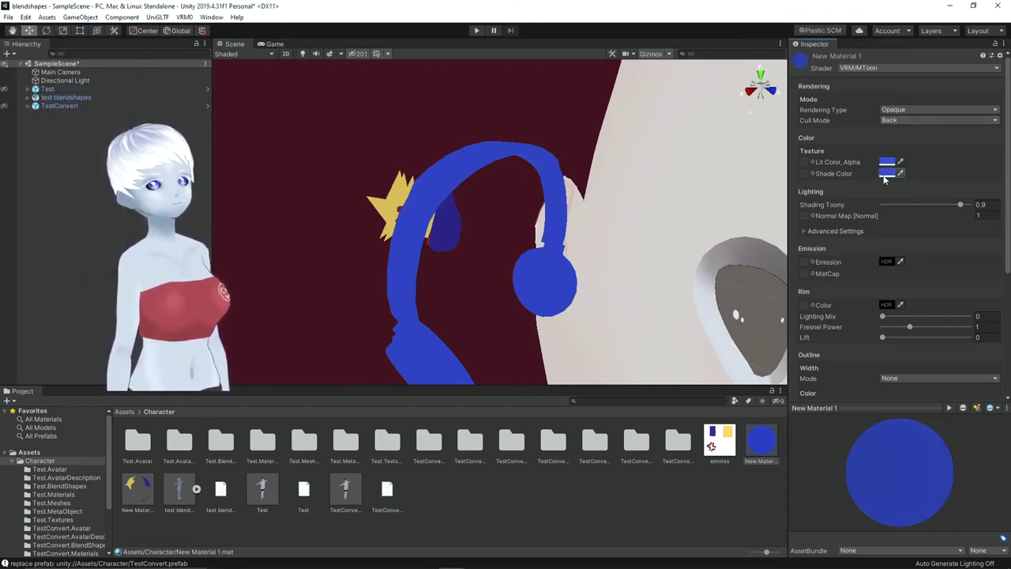
{"action": "left_click", "coordinate": [886, 175]}
{"action": "left_click_drag", "start_coordinate": [71, 211], "coordinate": [61, 214]}
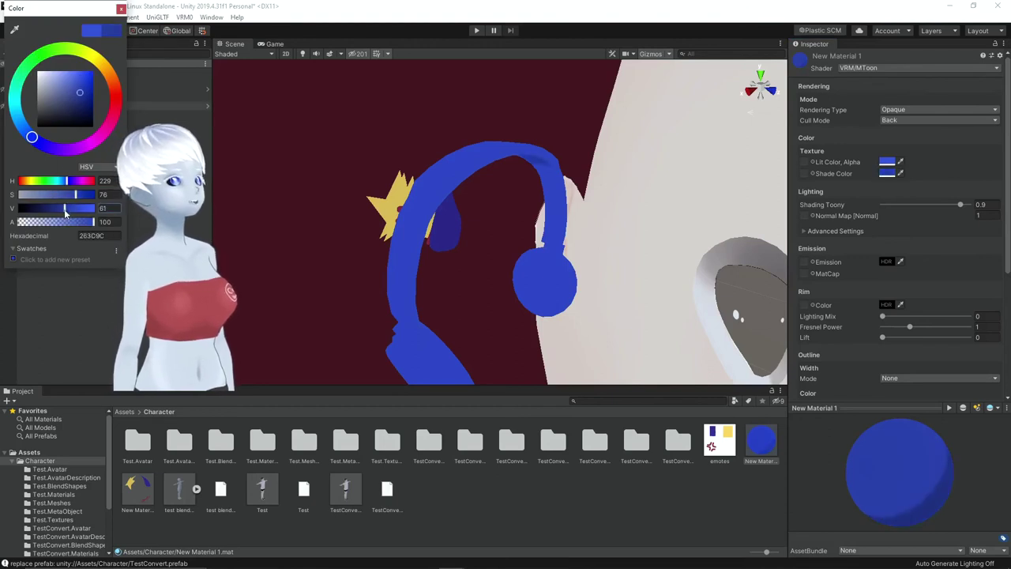
{"action": "mouse_move", "coordinate": [405, 247]}
{"action": "right_mouse_down"}
{"action": "mouse_move", "coordinate": [483, 235]}
{"action": "mouse_move", "coordinate": [442, 235]}
{"action": "right_mouse_up"}
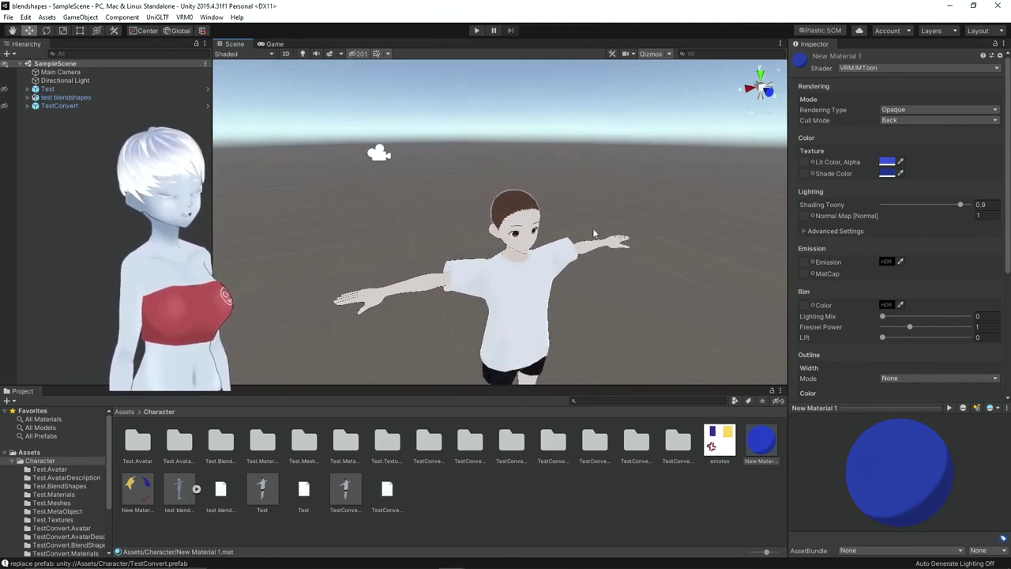
{"action": "right_click_drag", "start_coordinate": [594, 234], "coordinate": [594, 270]}
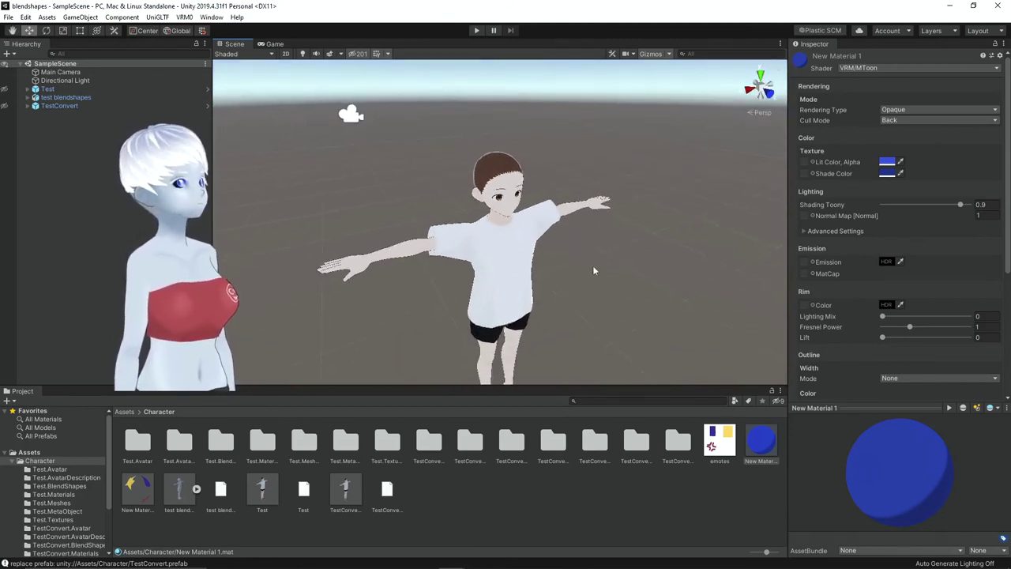
Start a VRM 0.x export of test blendshapes with the emotes thumbnail, title test, version 2, and the author filled in
{"action": "left_click", "coordinate": [500, 262]}
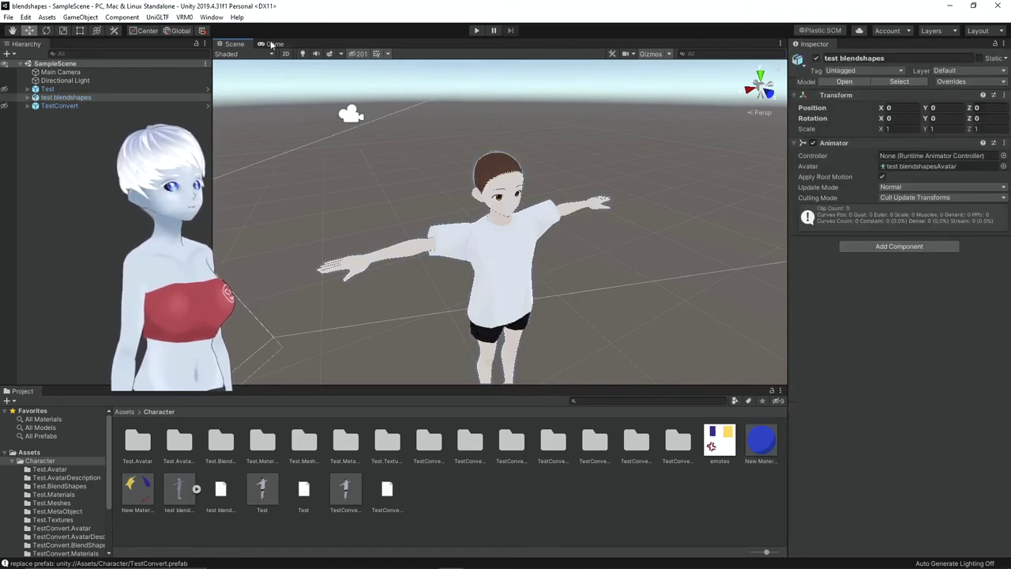
{"action": "left_click", "coordinate": [185, 17]}
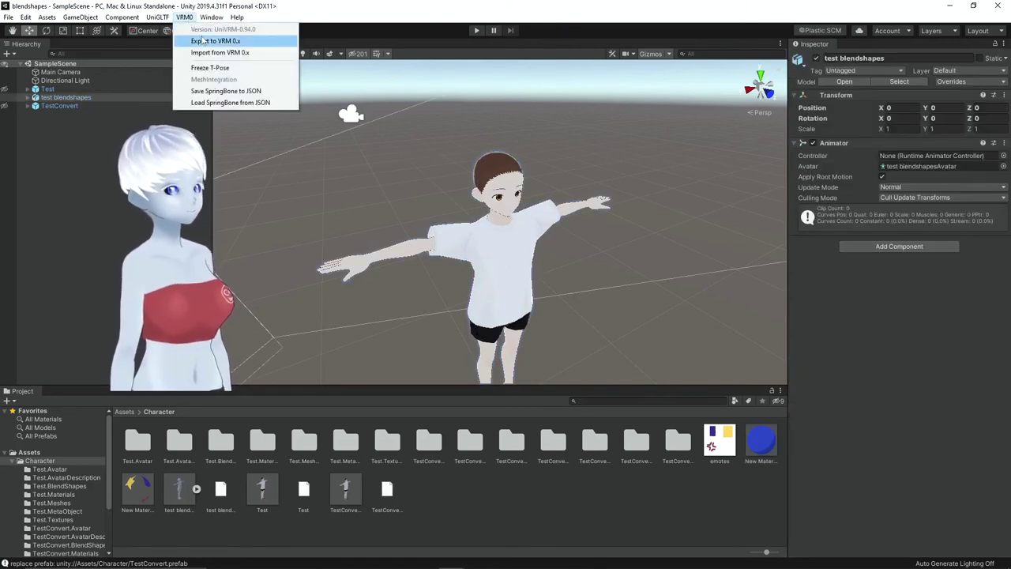
{"action": "left_click", "coordinate": [213, 41]}
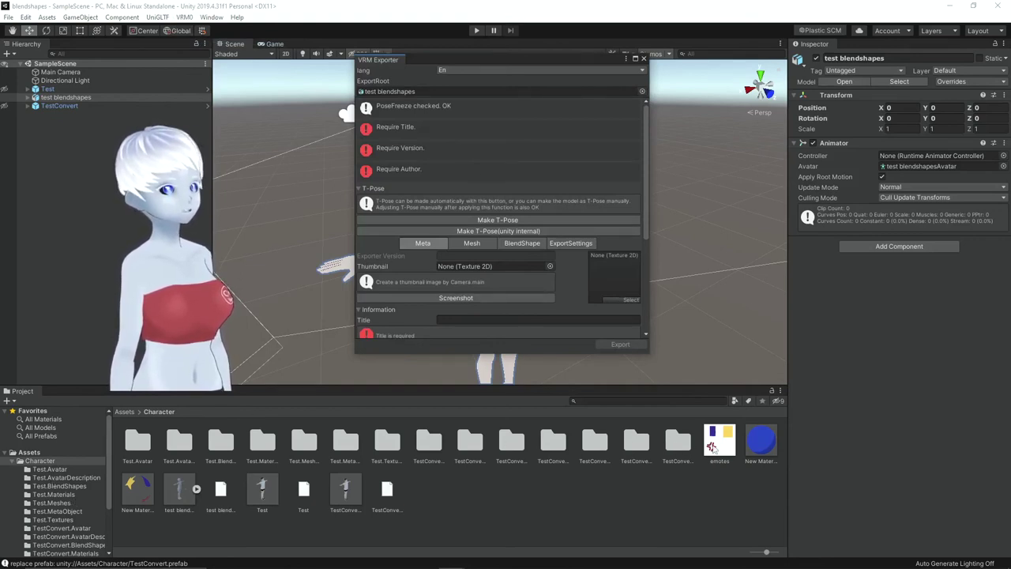
{"action": "left_click_drag", "start_coordinate": [719, 440], "coordinate": [615, 277]}
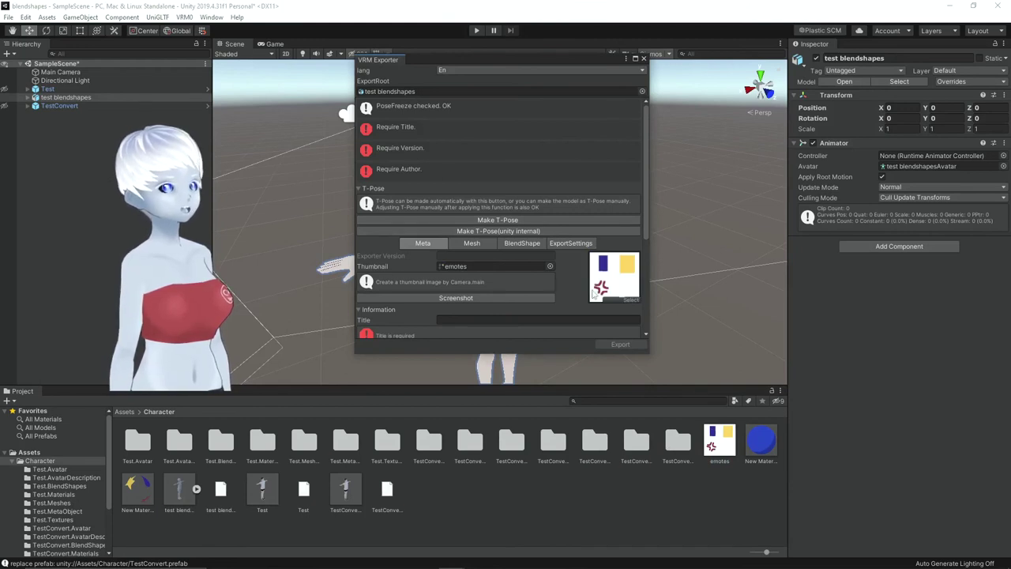
{"action": "scroll", "coordinate": [459, 239], "scroll_direction": "down", "scroll_amount": 2}
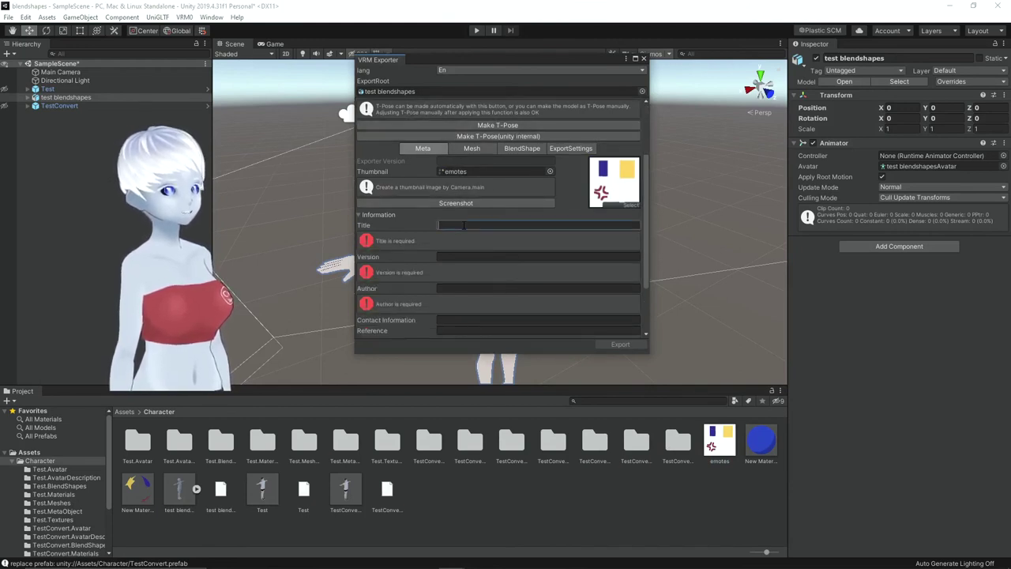
{"action": "type", "text": "test"}
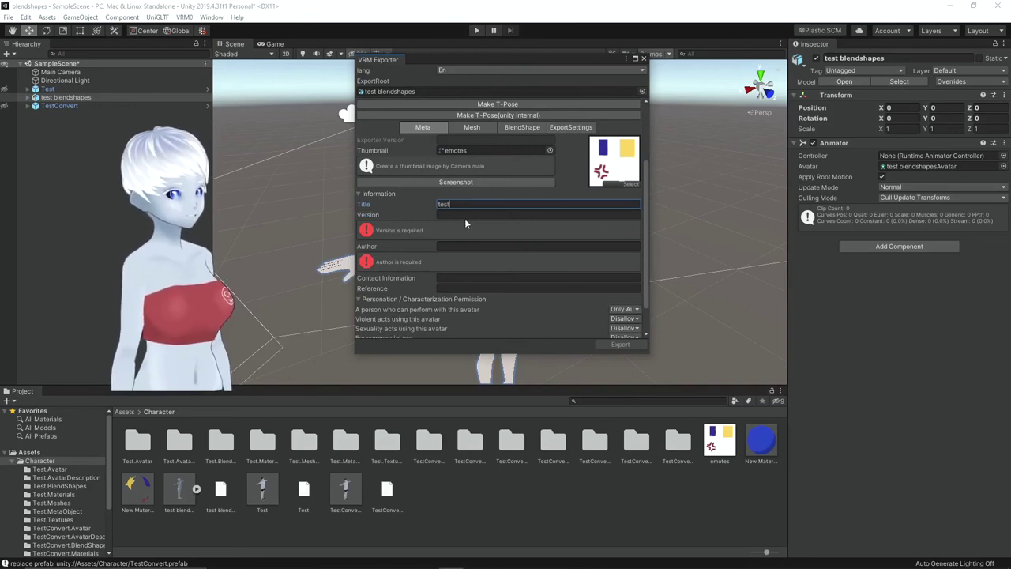
{"action": "left_click", "coordinate": [465, 216]}
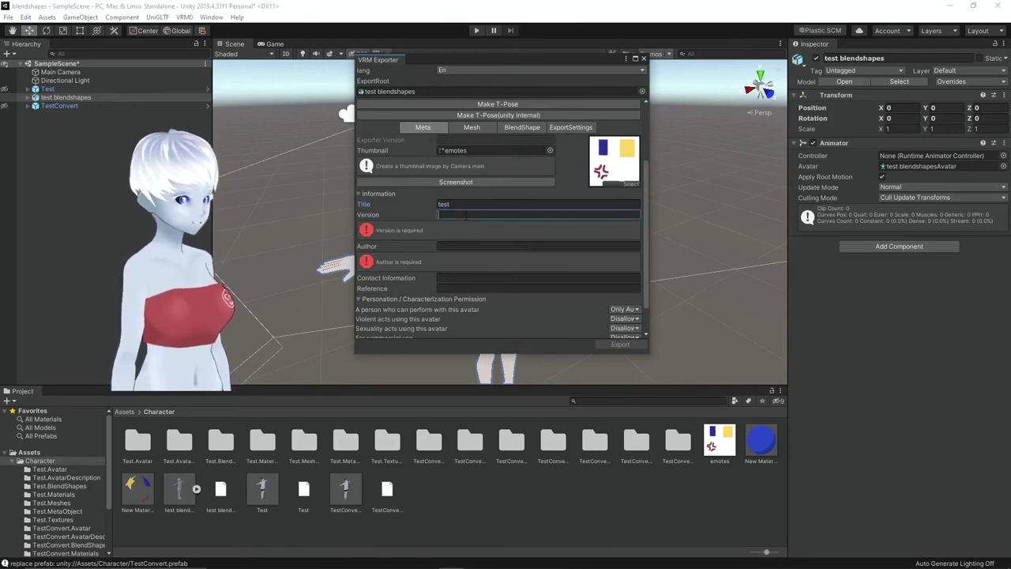
{"action": "type", "text": "2"}
{"action": "left_click", "coordinate": [460, 210]}
{"action": "type", "text": "Vanum"}
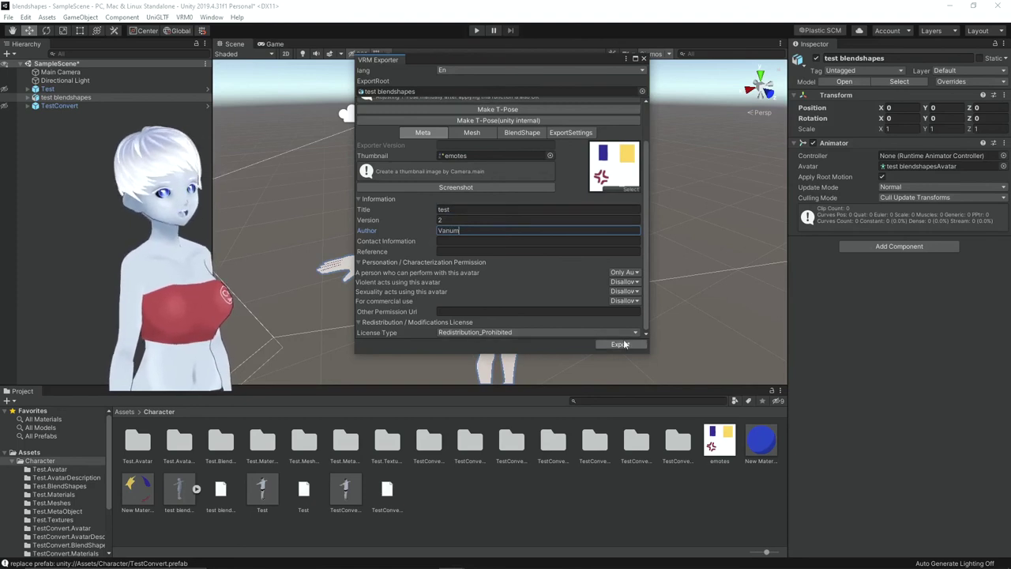
Export the avatar, overwriting TestConvert.vrm
{"action": "left_click", "coordinate": [620, 344]}
{"action": "scroll", "coordinate": [134, 189], "scroll_direction": "down", "scroll_amount": 2}
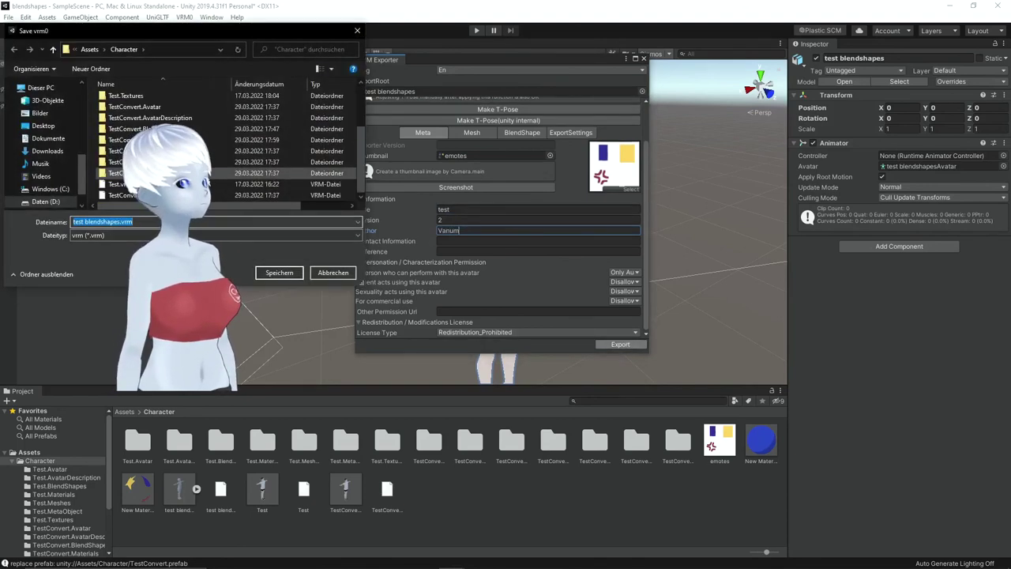
{"action": "left_click", "coordinate": [130, 195]}
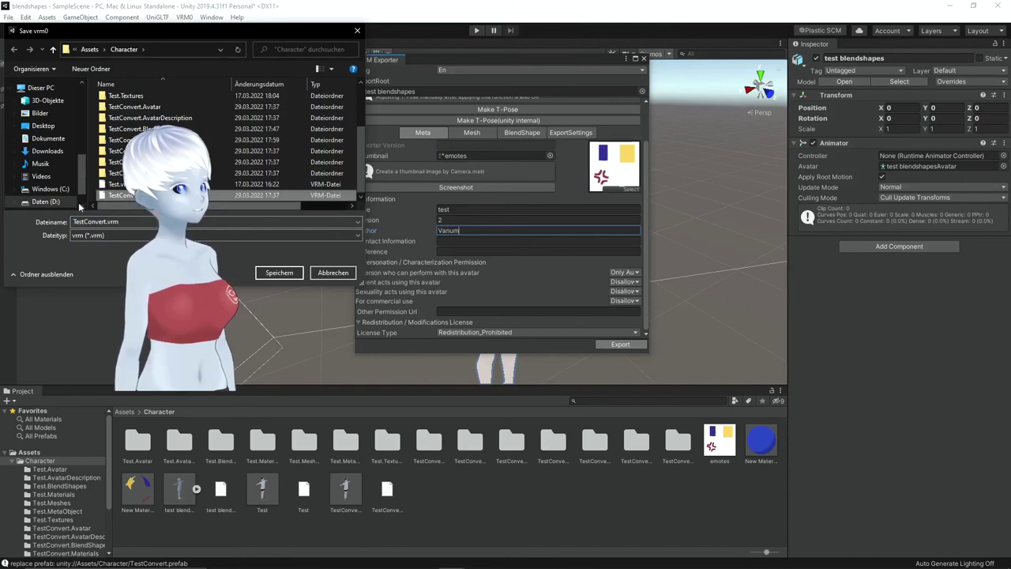
{"action": "left_click", "coordinate": [279, 273]}
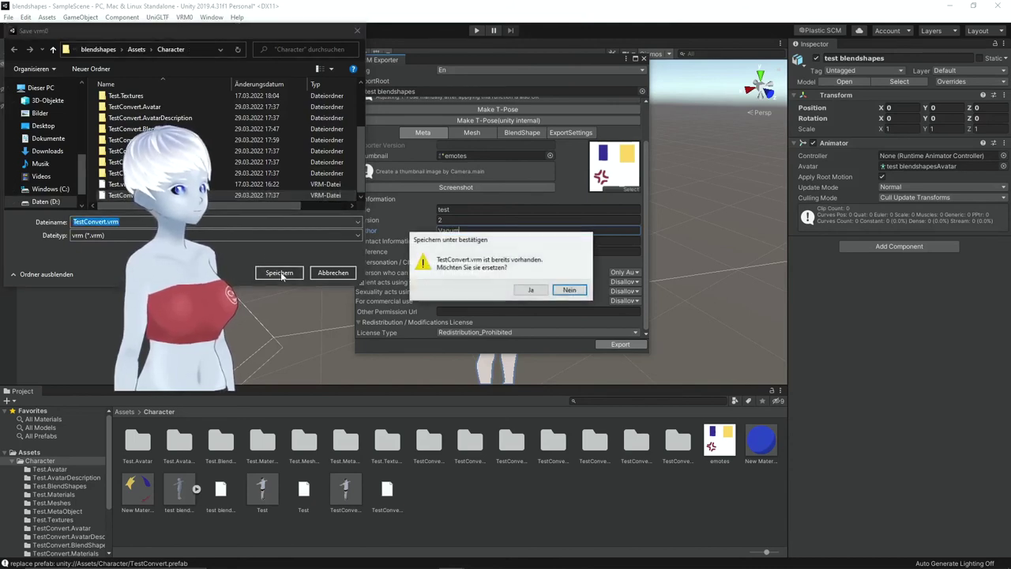
{"action": "left_click", "coordinate": [527, 290]}
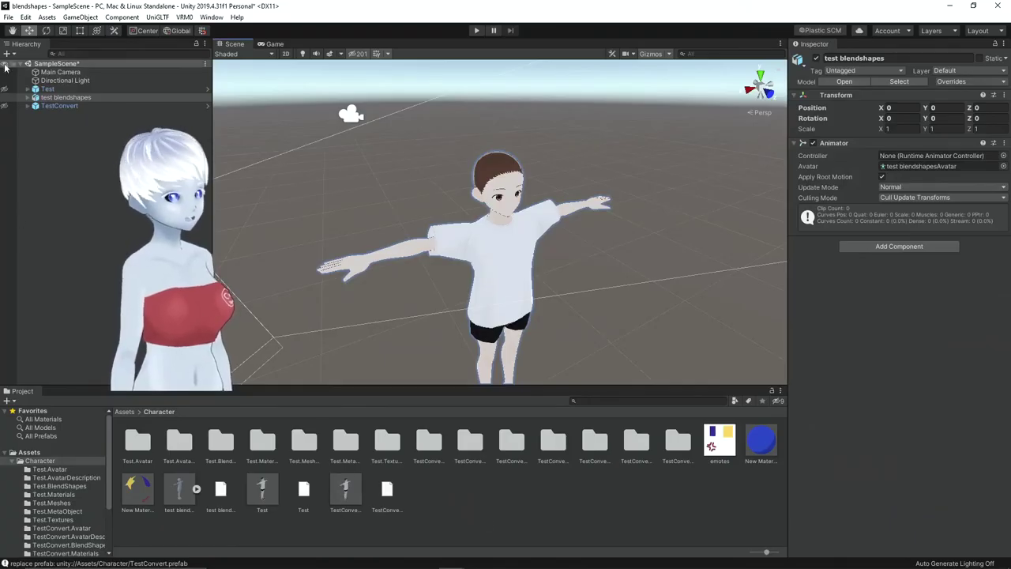
Toggle the avatars' scene visibility and select the TestConvert avatar
{"action": "left_click", "coordinate": [8, 99]}
{"action": "left_click", "coordinate": [7, 98]}
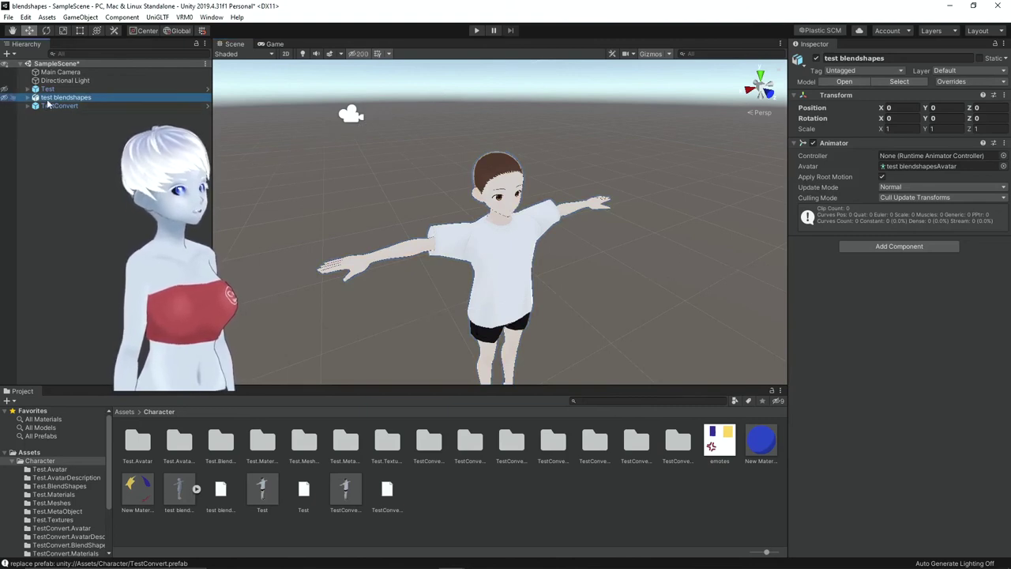
{"action": "left_click", "coordinate": [7, 98]}
{"action": "left_click", "coordinate": [4, 106]}
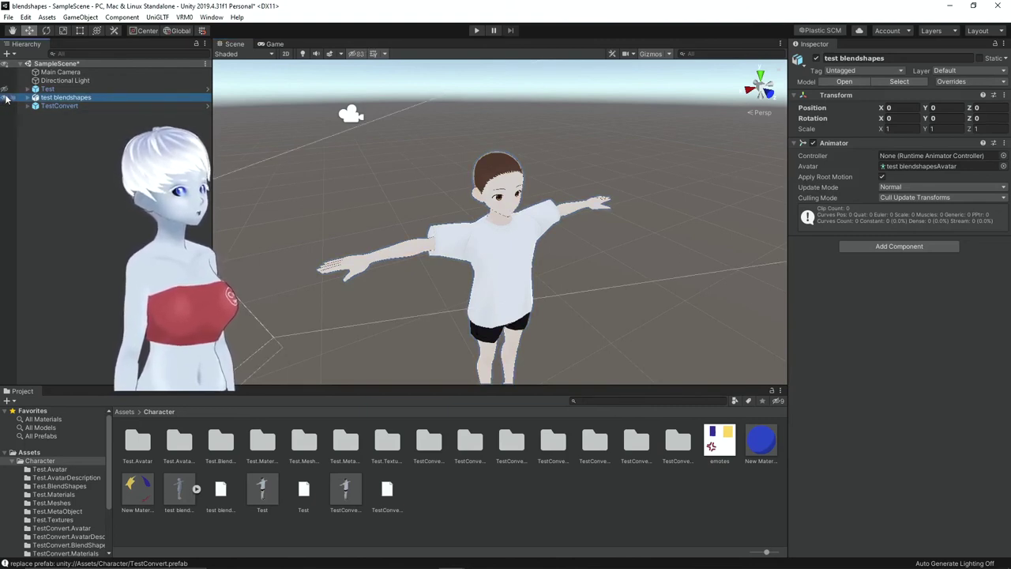
{"action": "left_click", "coordinate": [73, 107]}
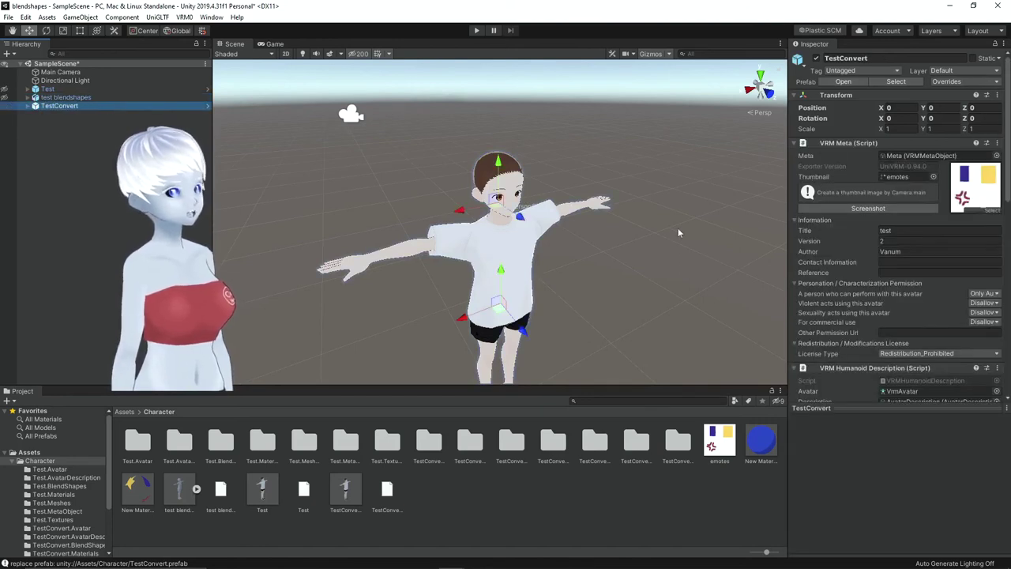
{"action": "scroll", "coordinate": [905, 229], "scroll_direction": "down", "scroll_amount": 5}
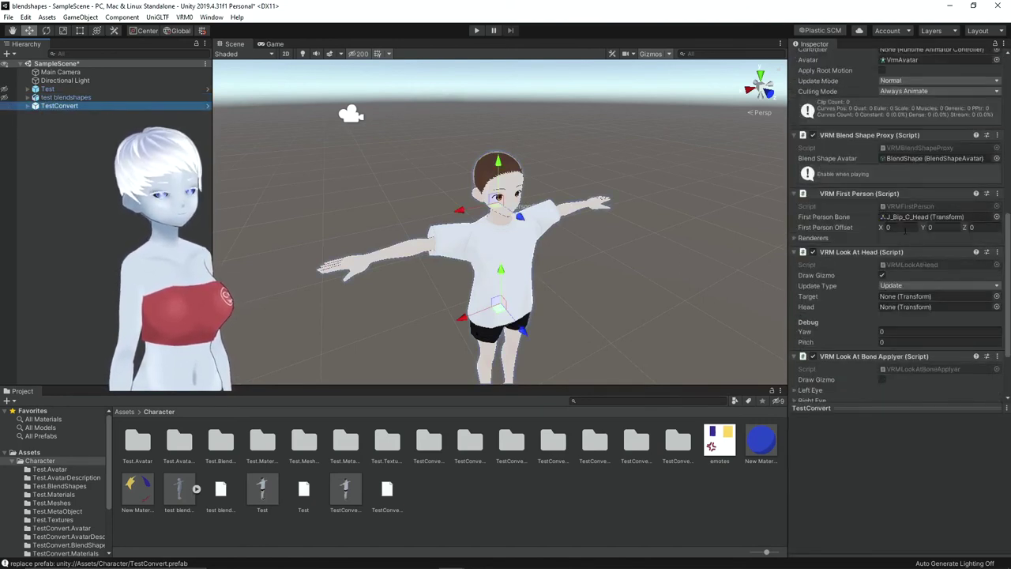
Open the avatar's BlendShape asset and set the Fcl_ALL_Neutral weight to 63
{"action": "double_click", "coordinate": [905, 157]}
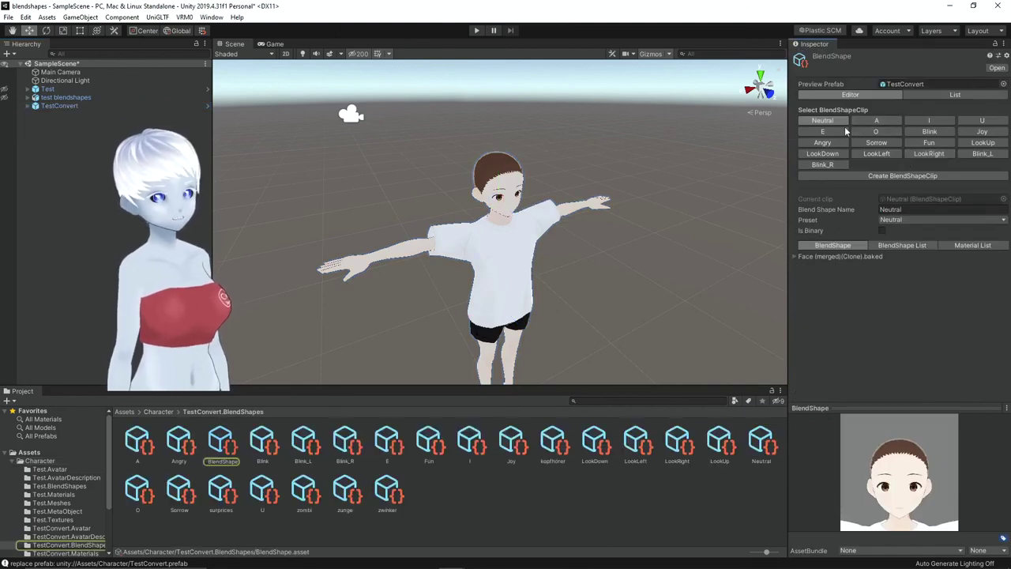
{"action": "left_click", "coordinate": [797, 256]}
{"action": "left_click", "coordinate": [984, 267]}
{"action": "type", "text": "63"}
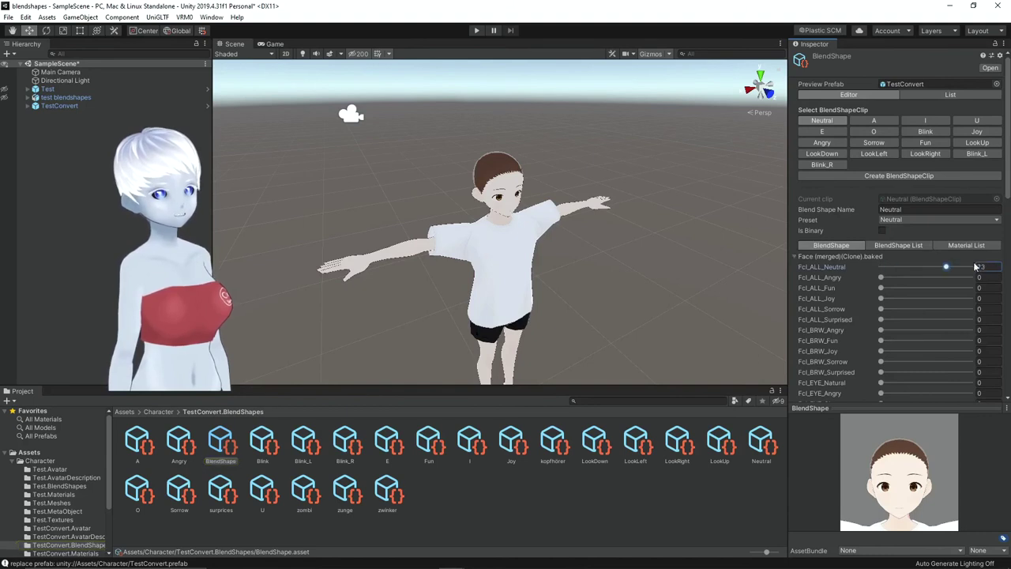
Inspect the A, I and Blink_R clips' face sliders, then choose Create BlendShapeClip
{"action": "left_click", "coordinate": [884, 121]}
{"action": "left_click", "coordinate": [795, 257]}
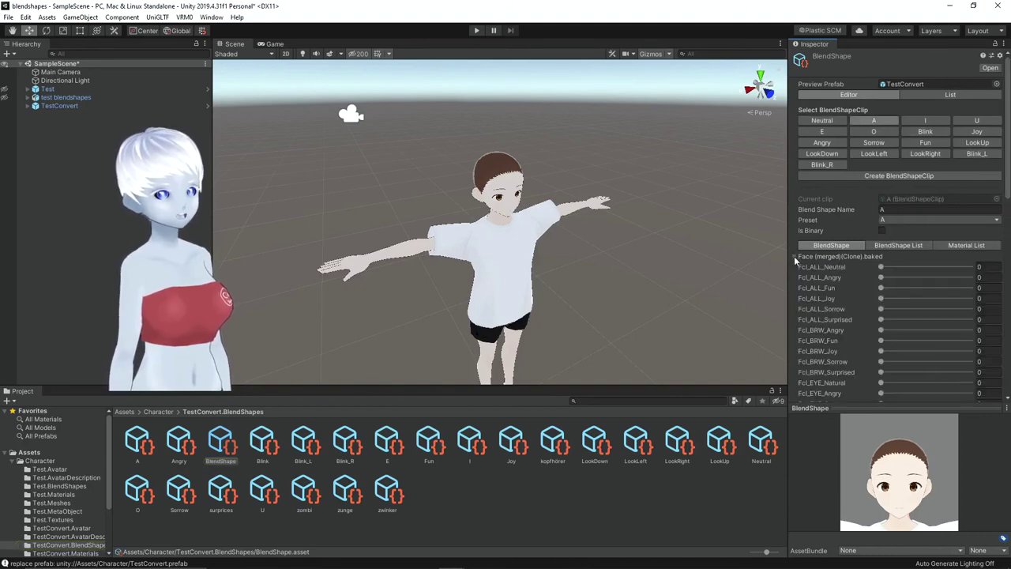
{"action": "scroll", "coordinate": [883, 318], "scroll_direction": "down", "scroll_amount": 10}
{"action": "scroll", "coordinate": [940, 143], "scroll_direction": "up", "scroll_amount": 5}
{"action": "scroll", "coordinate": [906, 93], "scroll_direction": "up", "scroll_amount": 5}
{"action": "left_click", "coordinate": [918, 121]}
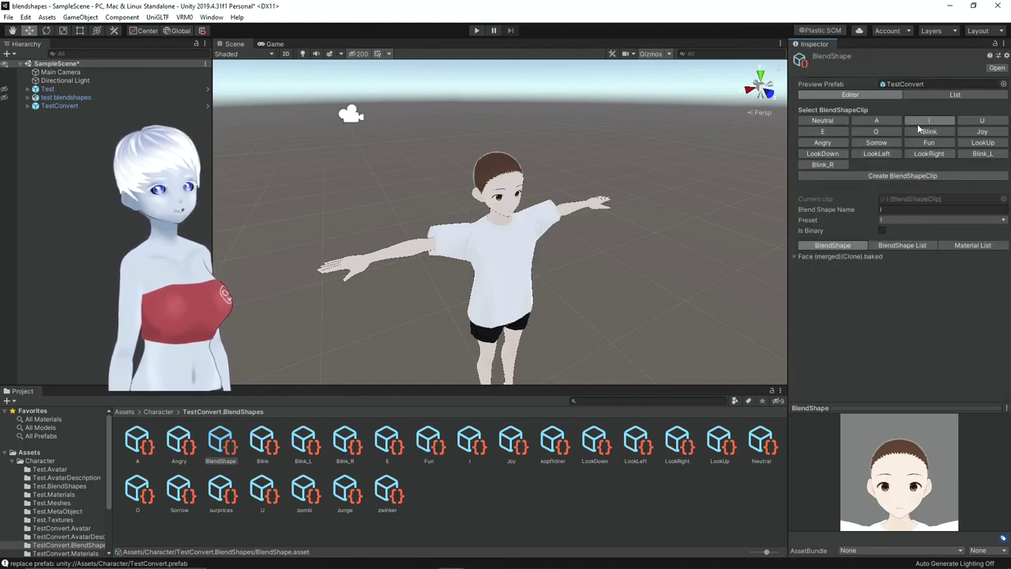
{"action": "left_click", "coordinate": [796, 257]}
{"action": "scroll", "coordinate": [884, 314], "scroll_direction": "down", "scroll_amount": 6}
{"action": "scroll", "coordinate": [889, 316], "scroll_direction": "down", "scroll_amount": 3}
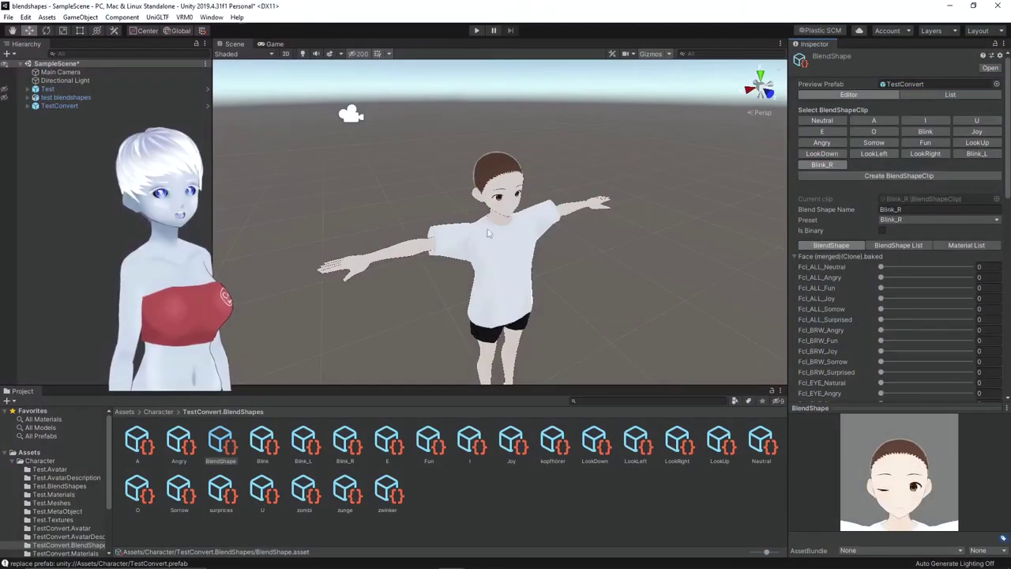
{"action": "left_click", "coordinate": [881, 176]}
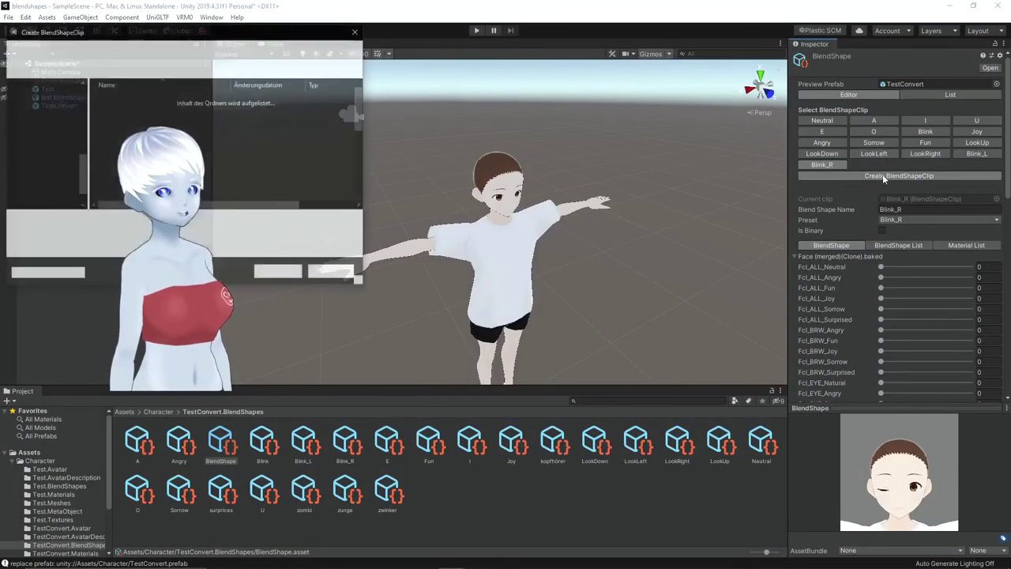
Save the new clip as kopfhörer, replacing the existing file
{"action": "type", "text": "kopfhö"}
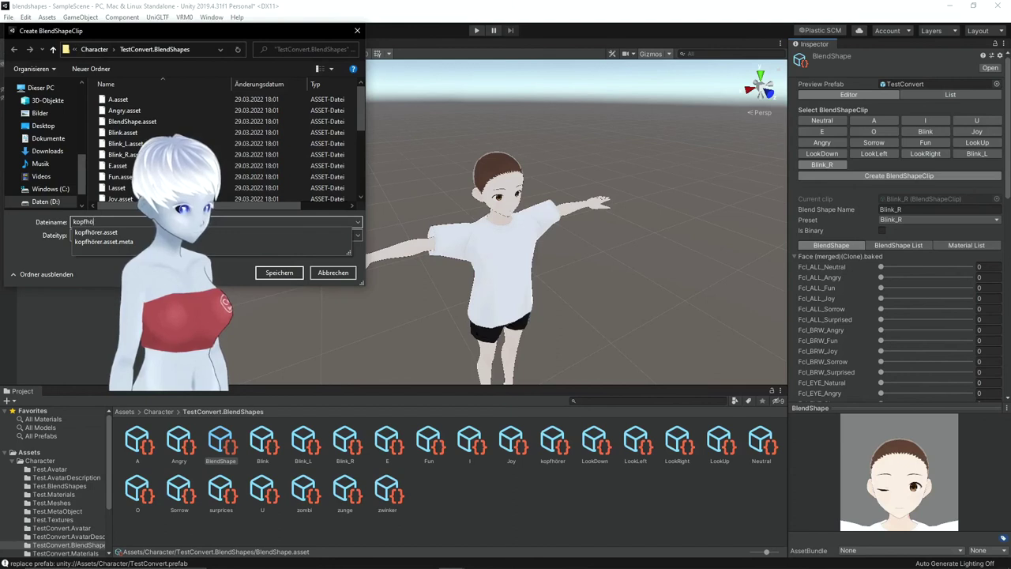
{"action": "type", "text": "h"}
{"action": "key", "text": "BackSpace"}
{"action": "type", "text": "rer"}
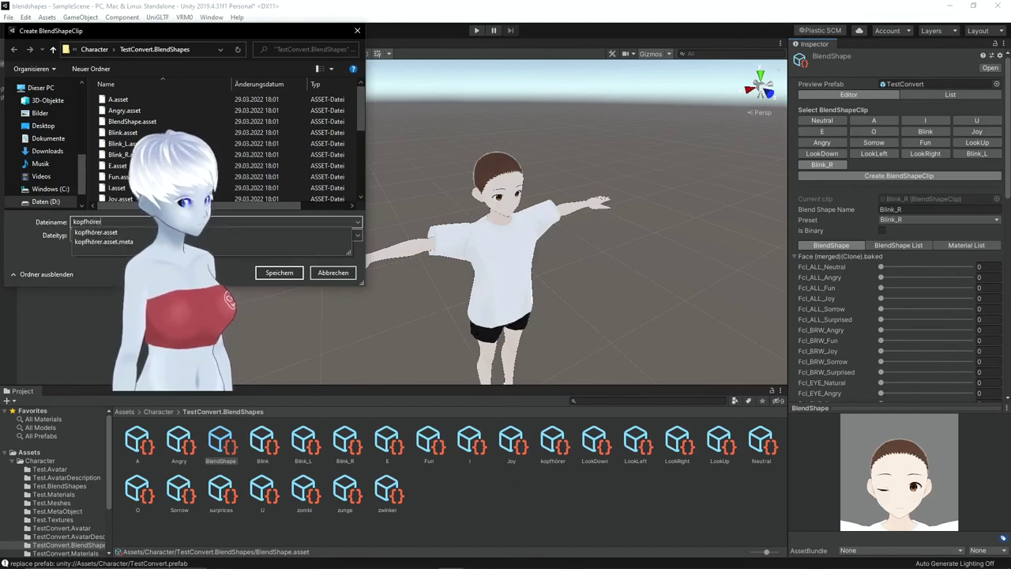
{"action": "key", "text": "Return"}
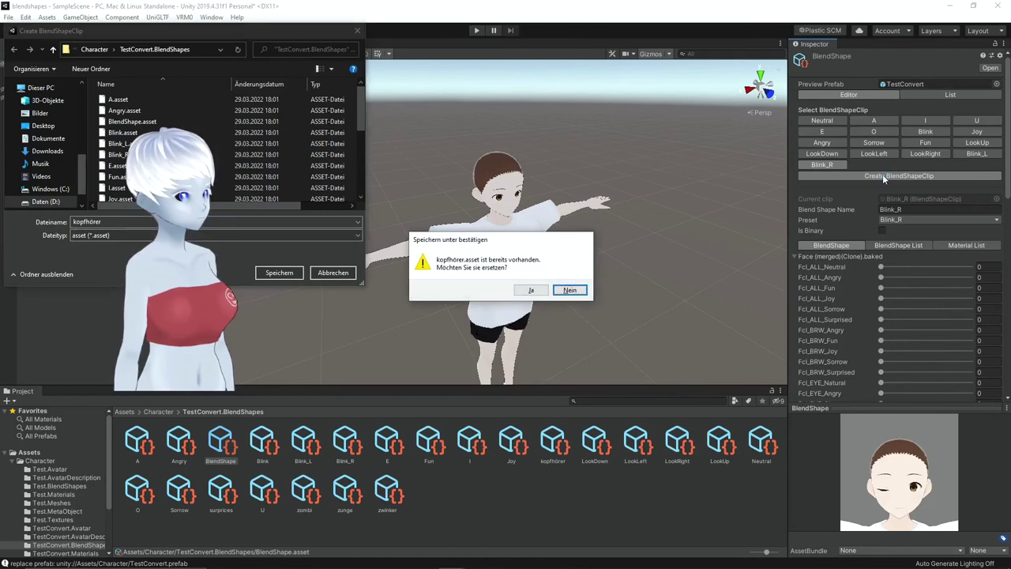
{"action": "key", "text": "Return"}
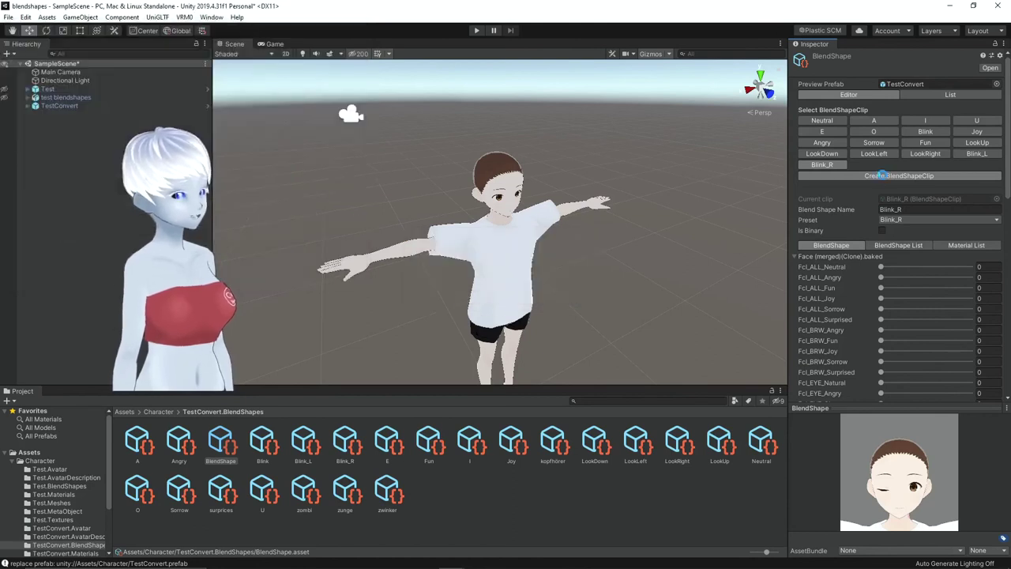
Set the kopfhörer clip's Kopfhörer face shape to 100 and select TestConvert in the scene
{"action": "left_click", "coordinate": [873, 166]}
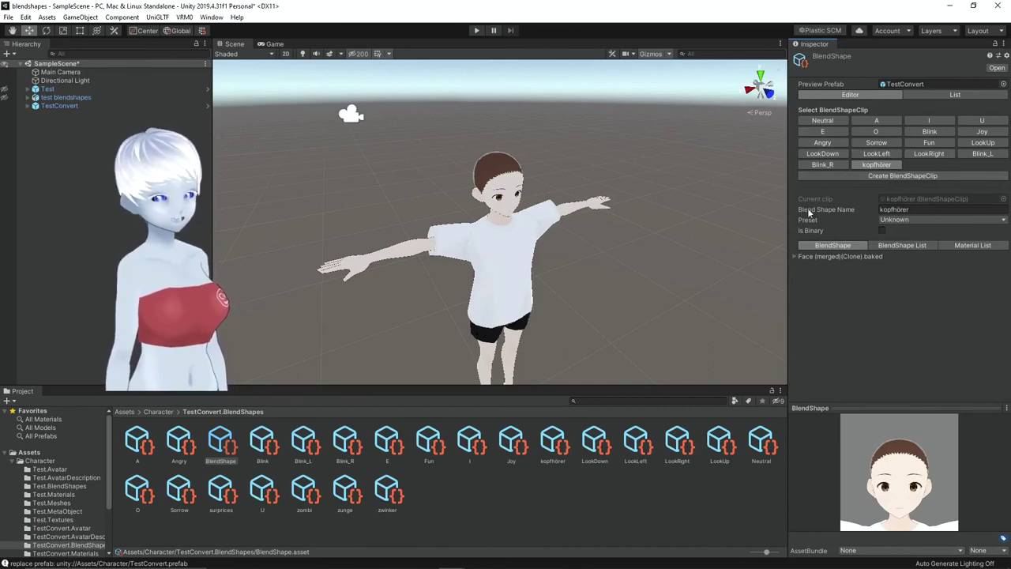
{"action": "left_click", "coordinate": [797, 257]}
{"action": "scroll", "coordinate": [851, 314], "scroll_direction": "down", "scroll_amount": 10}
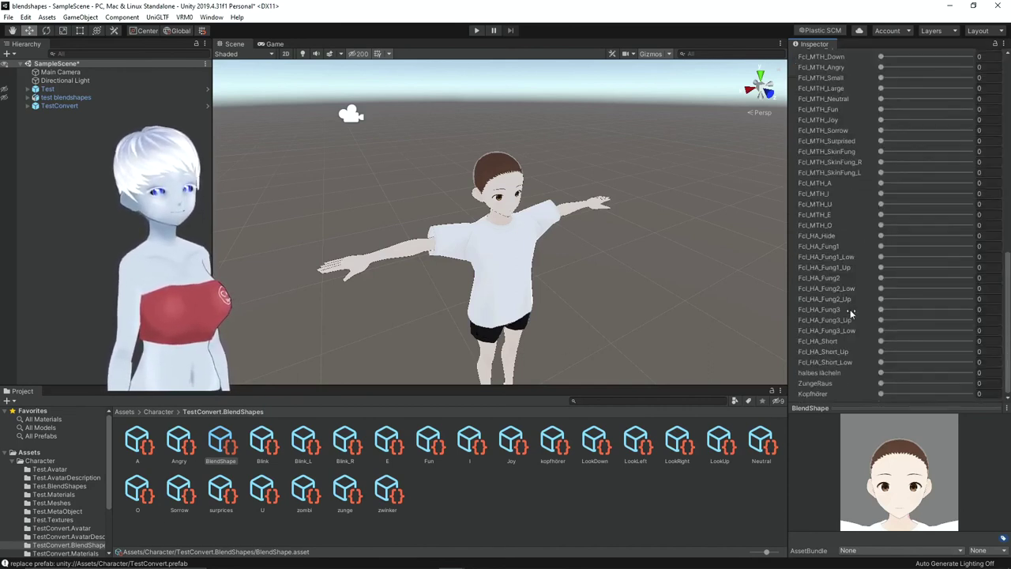
{"action": "left_click_drag", "start_coordinate": [903, 398], "coordinate": [987, 393]}
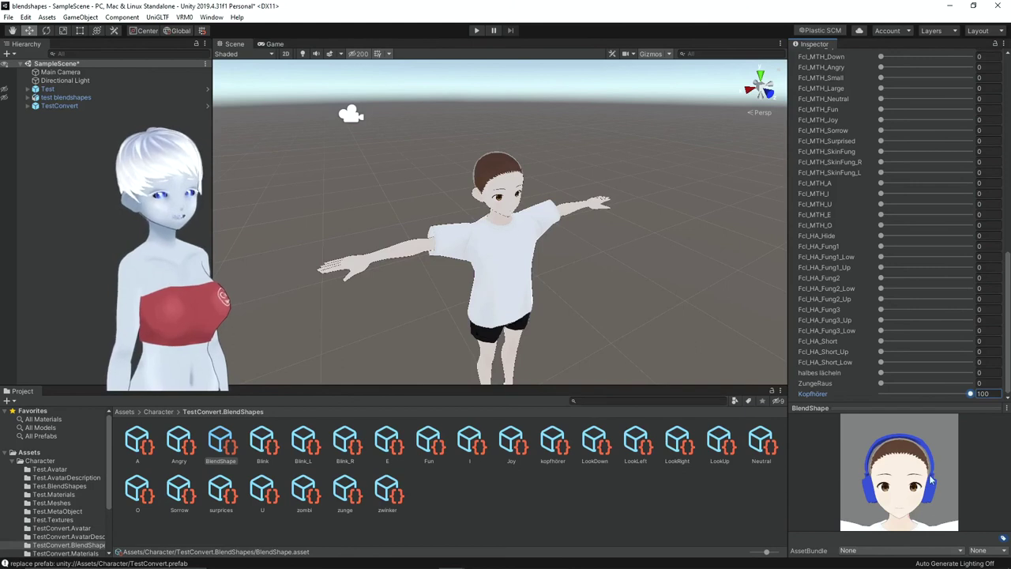
{"action": "scroll", "coordinate": [860, 324], "scroll_direction": "up", "scroll_amount": 10}
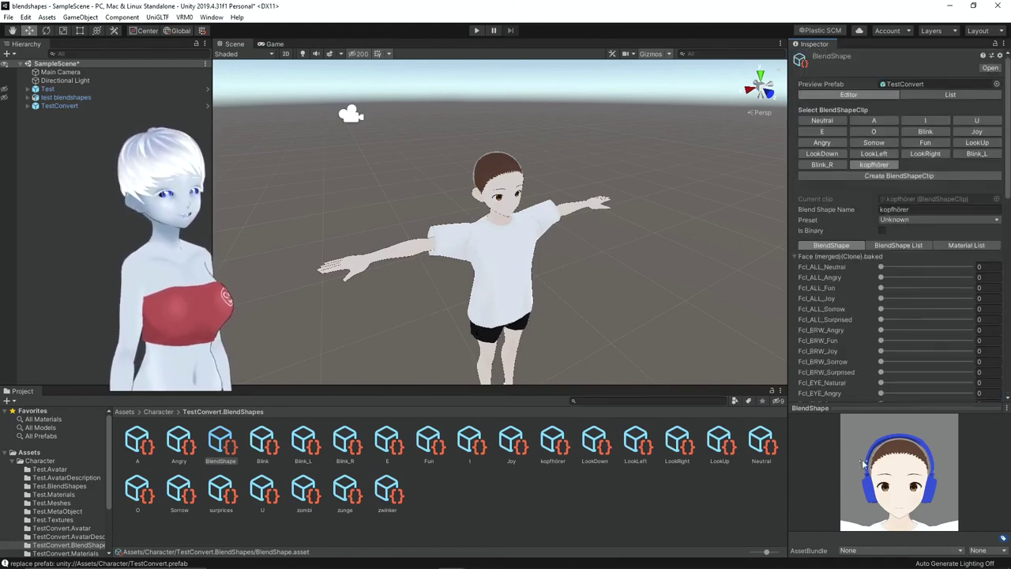
{"action": "left_click", "coordinate": [874, 143]}
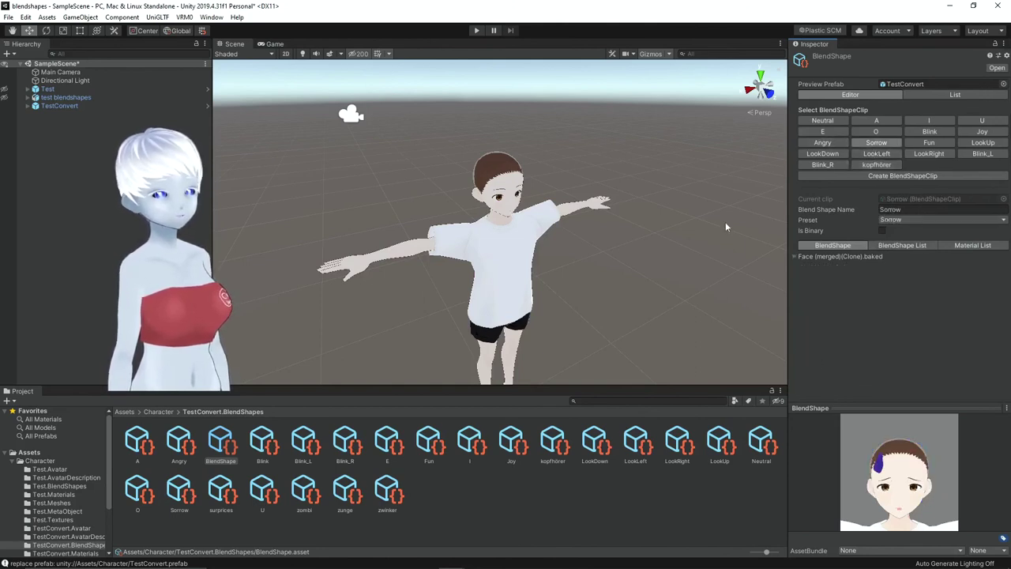
{"action": "left_click", "coordinate": [884, 166]}
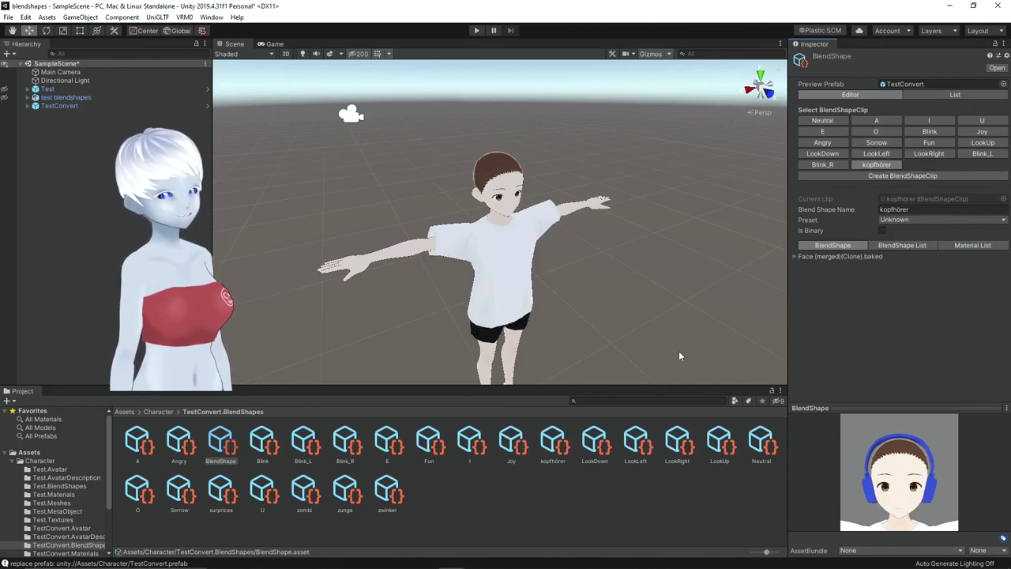
{"action": "left_click", "coordinate": [507, 268]}
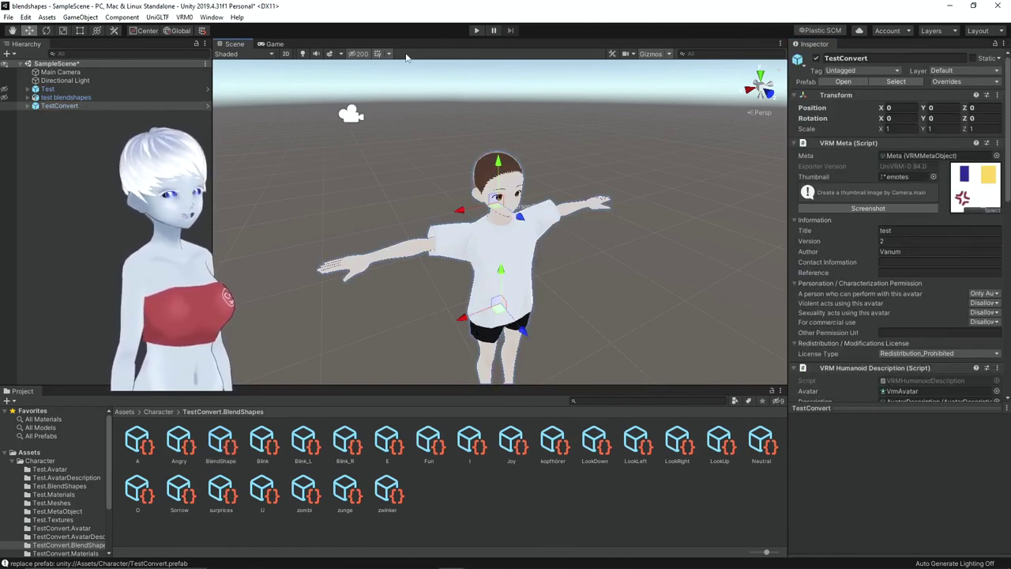
Export TestConvert via VRM0 > Export to VRM 0.x, replacing D:\Virtuelle Charakter\Test.vrm
{"action": "left_click", "coordinate": [184, 18]}
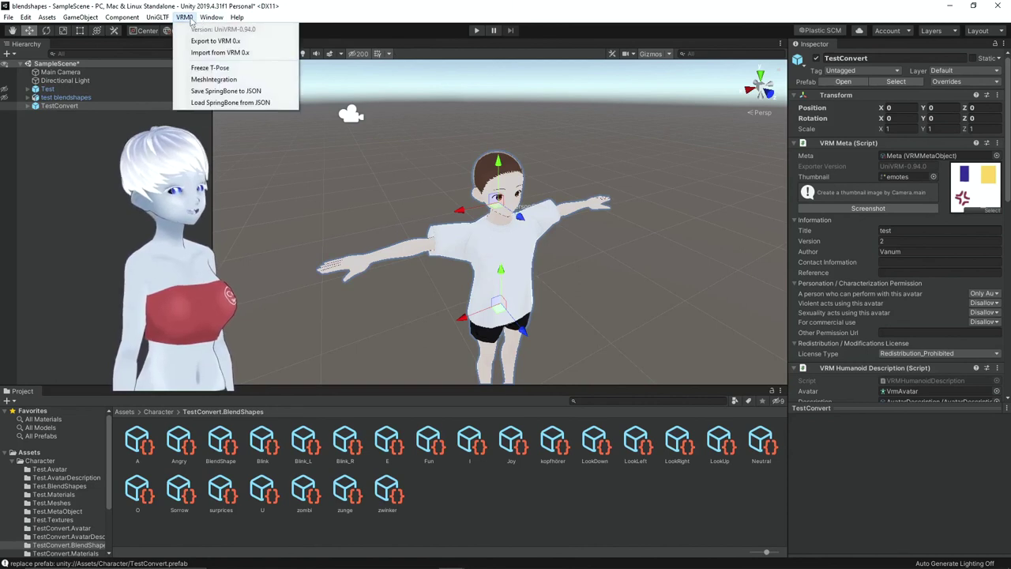
{"action": "left_click", "coordinate": [215, 40]}
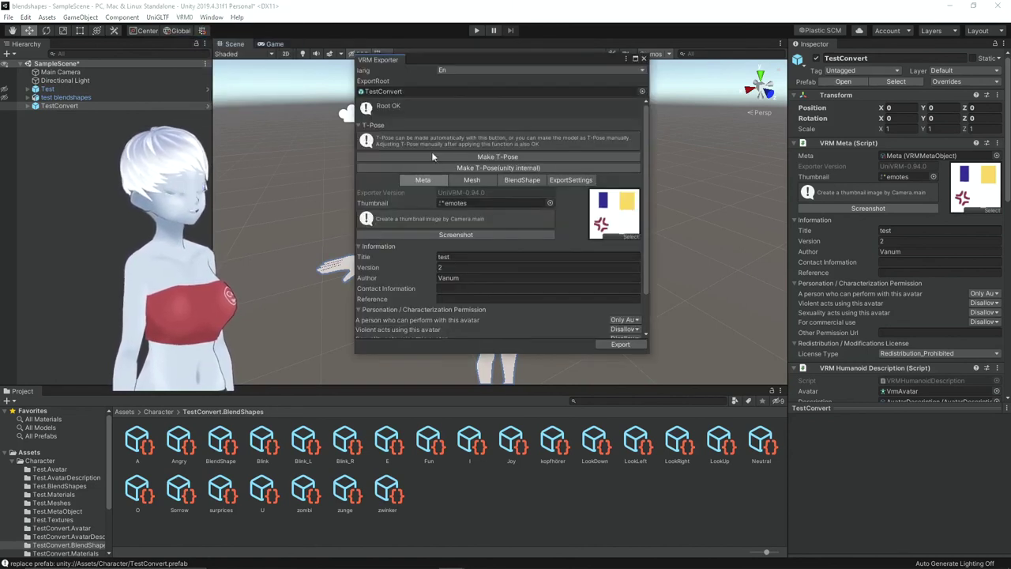
{"action": "left_click", "coordinate": [604, 347]}
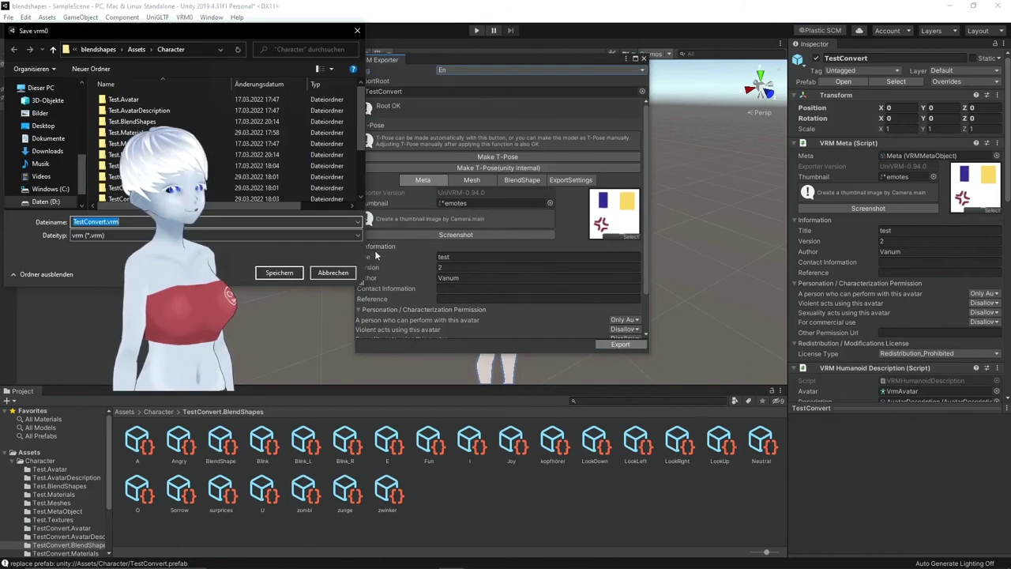
{"action": "scroll", "coordinate": [43, 158], "scroll_direction": "down", "scroll_amount": 1}
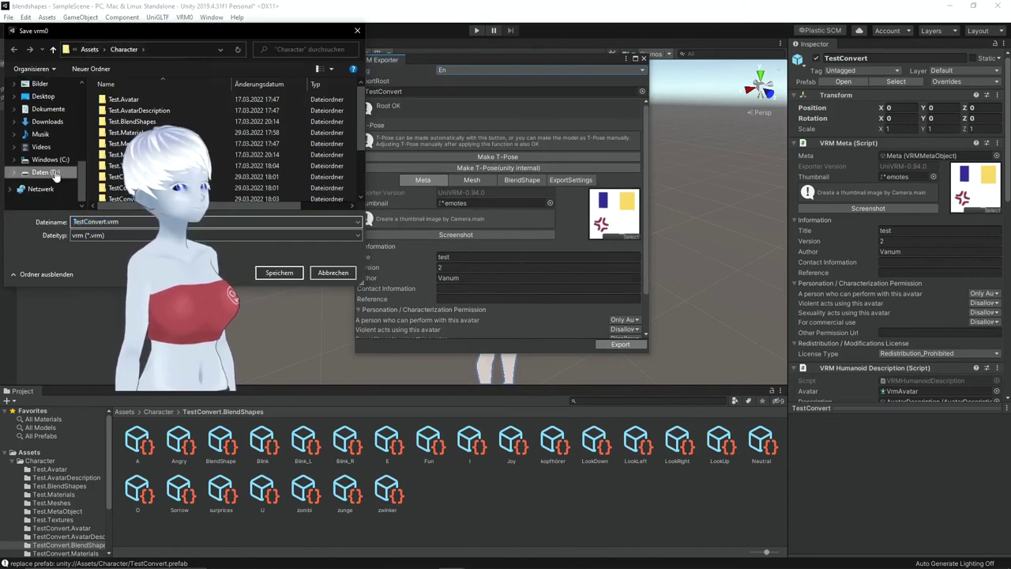
{"action": "left_click", "coordinate": [45, 173]}
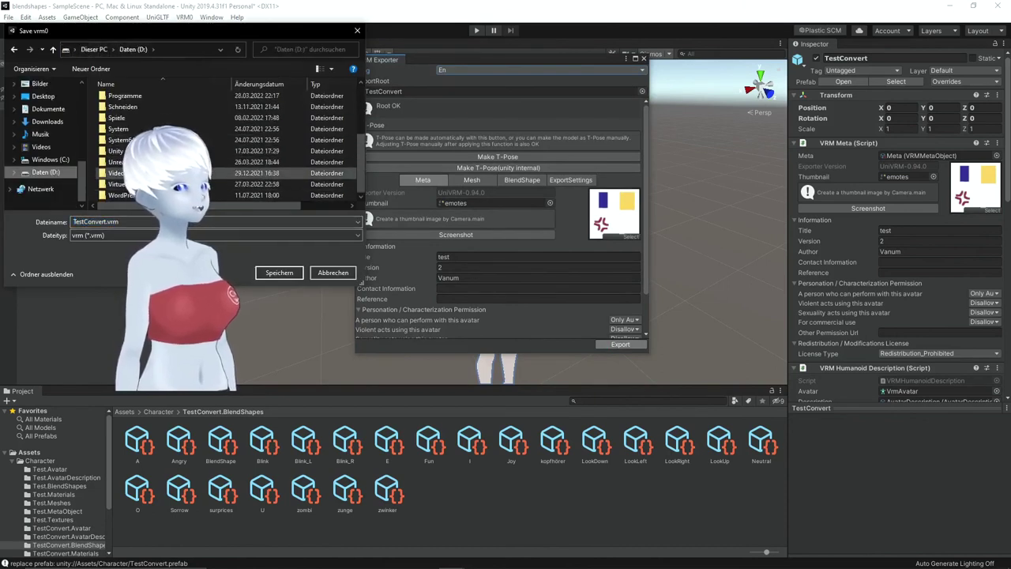
{"action": "double_click", "coordinate": [269, 184]}
{"action": "scroll", "coordinate": [136, 150], "scroll_direction": "down", "scroll_amount": 2}
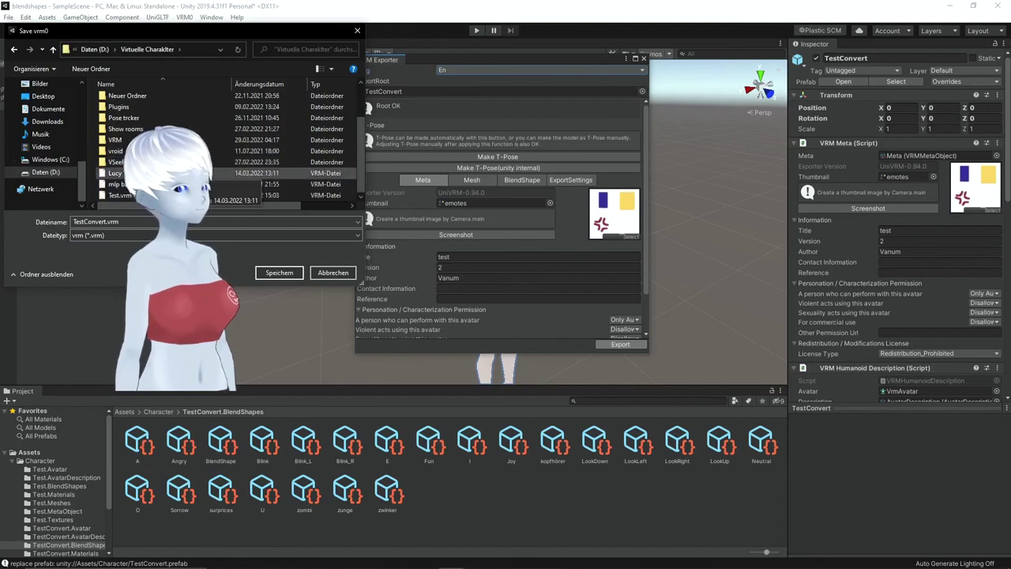
{"action": "left_click", "coordinate": [120, 195]}
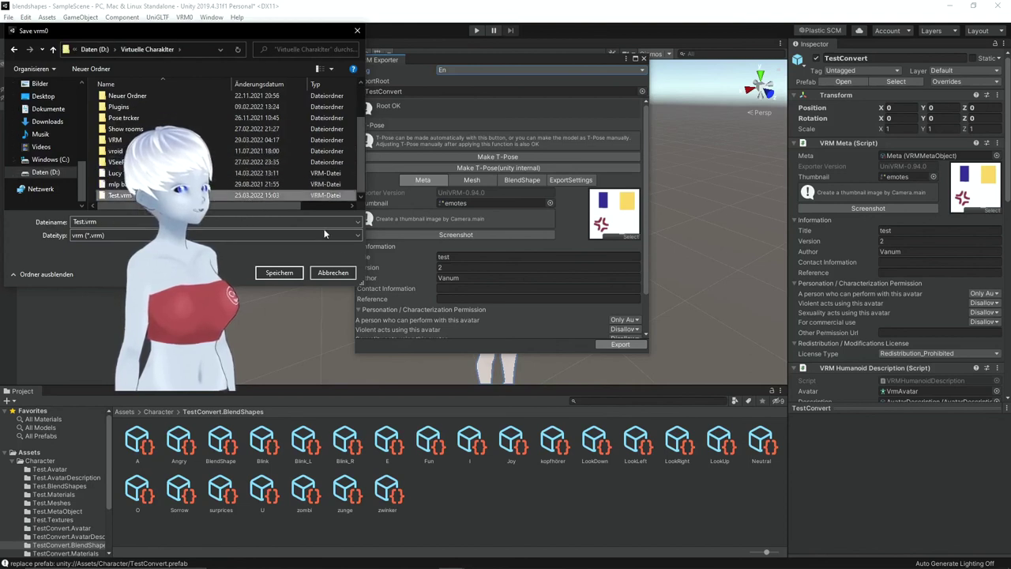
{"action": "left_click", "coordinate": [280, 273]}
{"action": "left_click", "coordinate": [534, 292]}
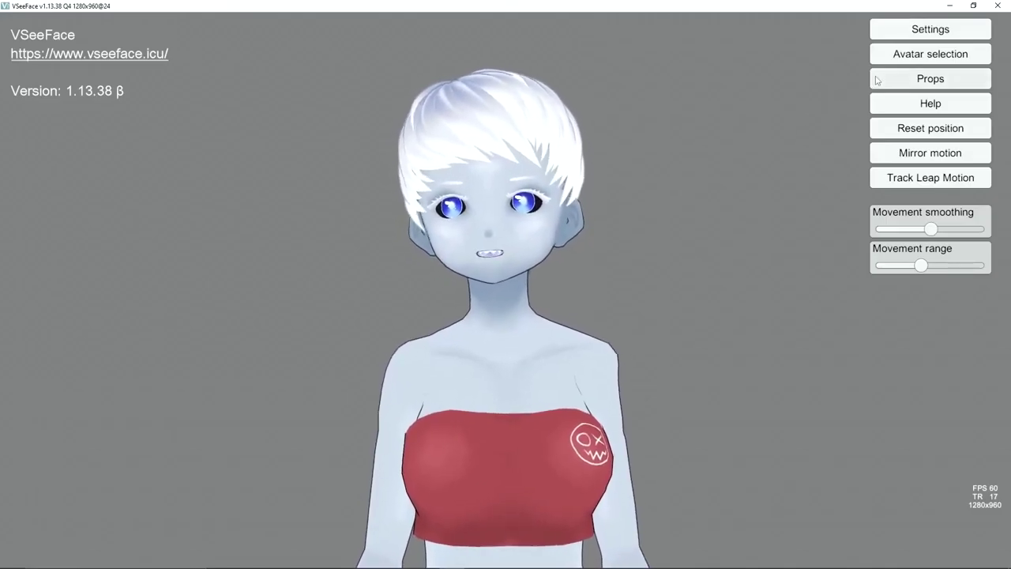
Open VSeeFace's avatar selection and pick the brown-haired Test Blendshapes avatar
{"action": "left_click", "coordinate": [910, 56]}
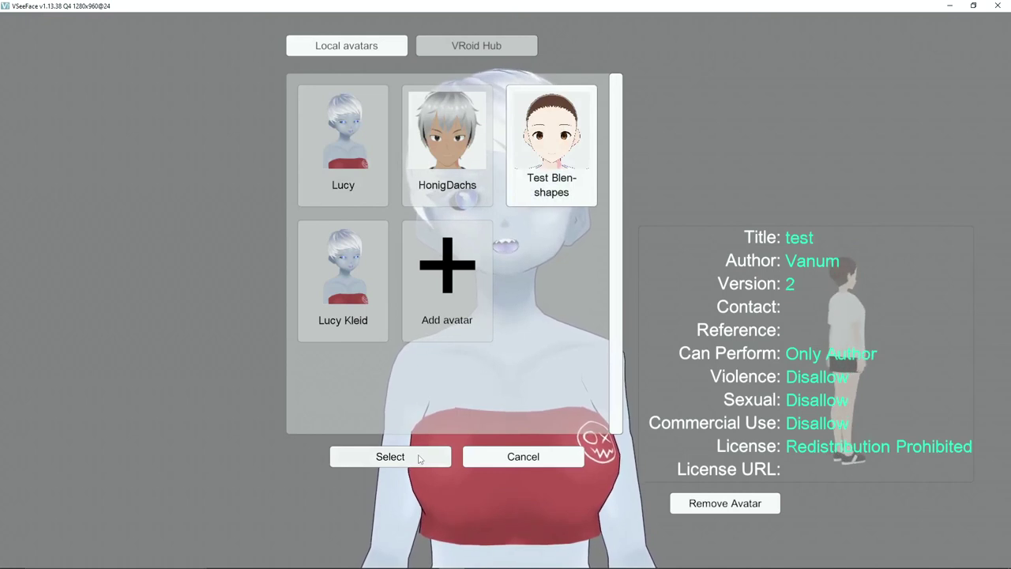
{"action": "left_click", "coordinate": [419, 457]}
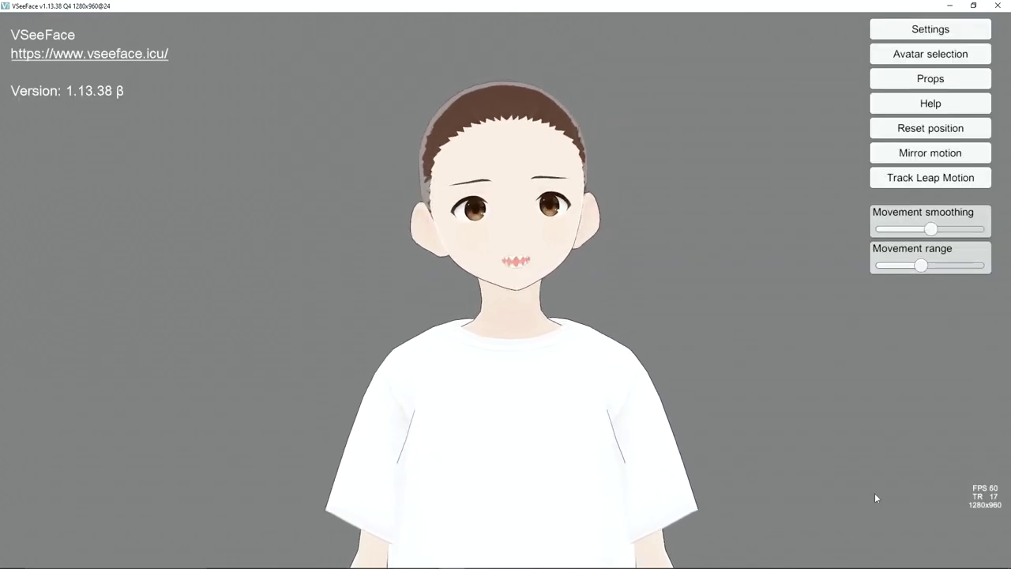